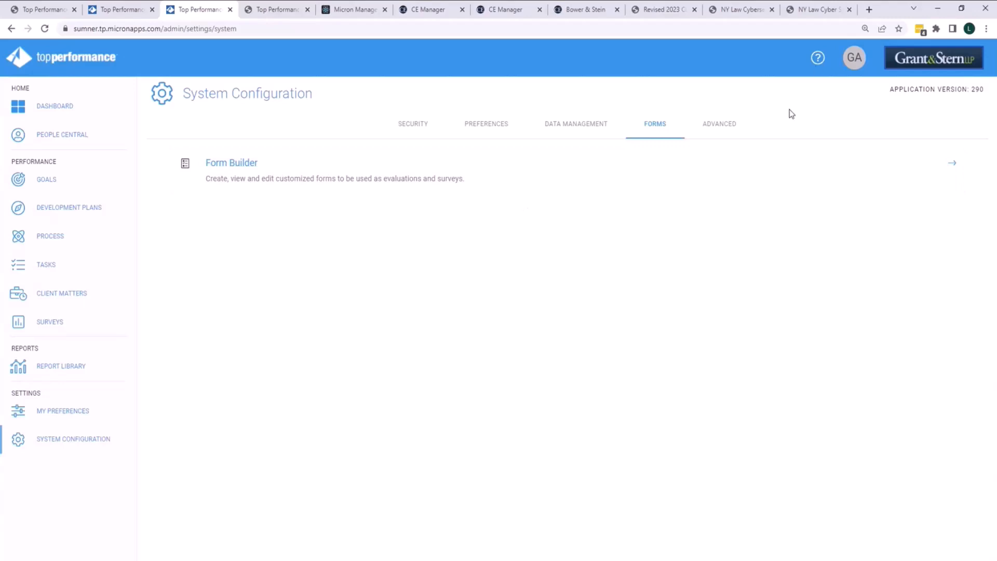
Step: Open the Top Performance help site and browse both pages of the System Configuration - Forms articles
{"action": "left_click", "coordinate": [818, 59]}
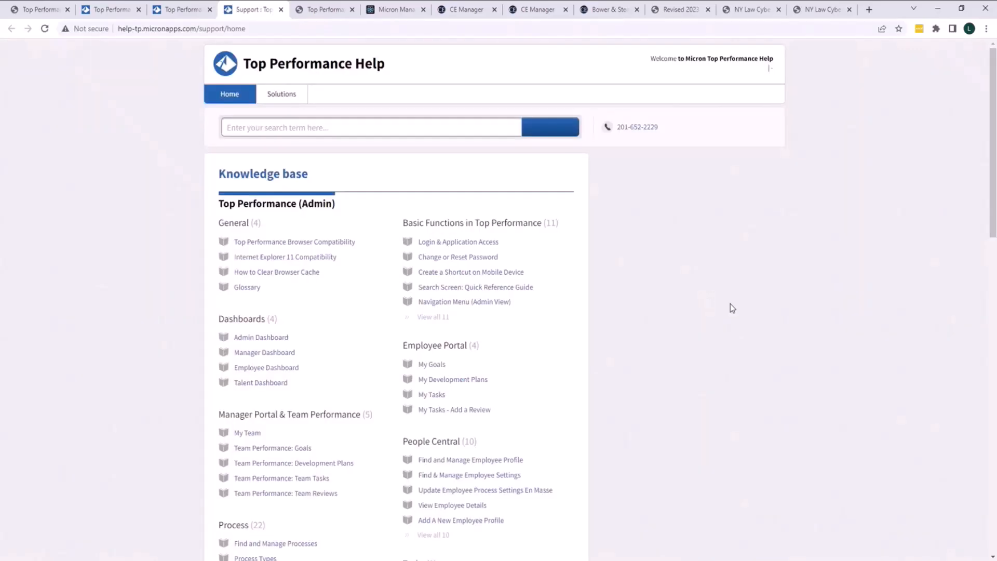
{"action": "scroll", "coordinate": [730, 307], "scroll_direction": "down", "scroll_amount": 15}
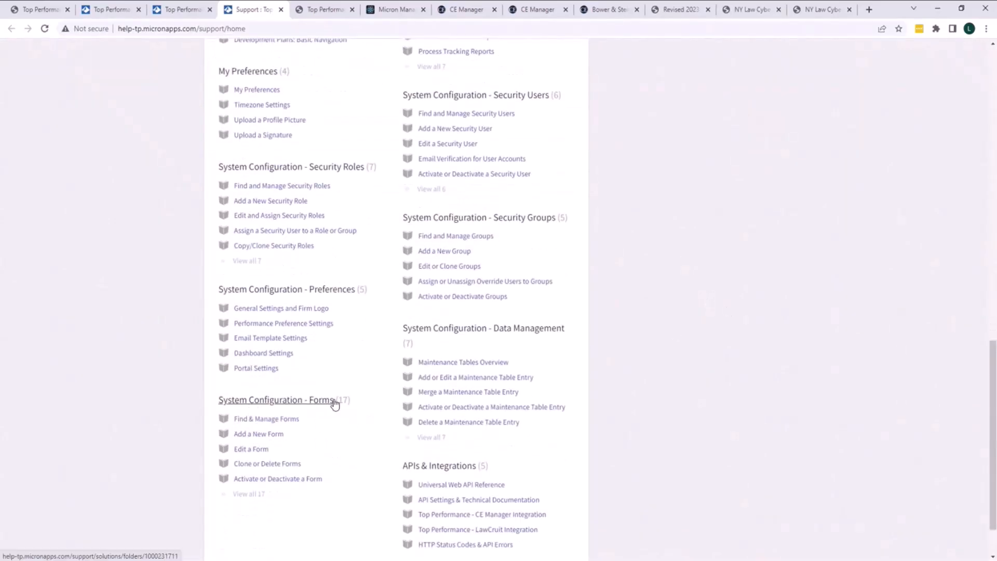
{"action": "left_click", "coordinate": [286, 403]}
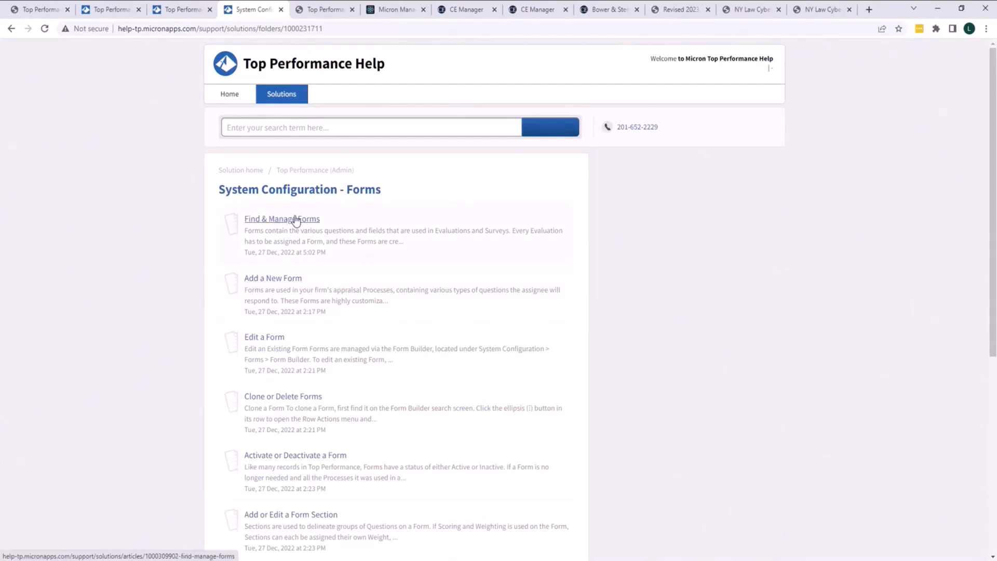
{"action": "scroll", "coordinate": [649, 312], "scroll_direction": "down", "scroll_amount": 1}
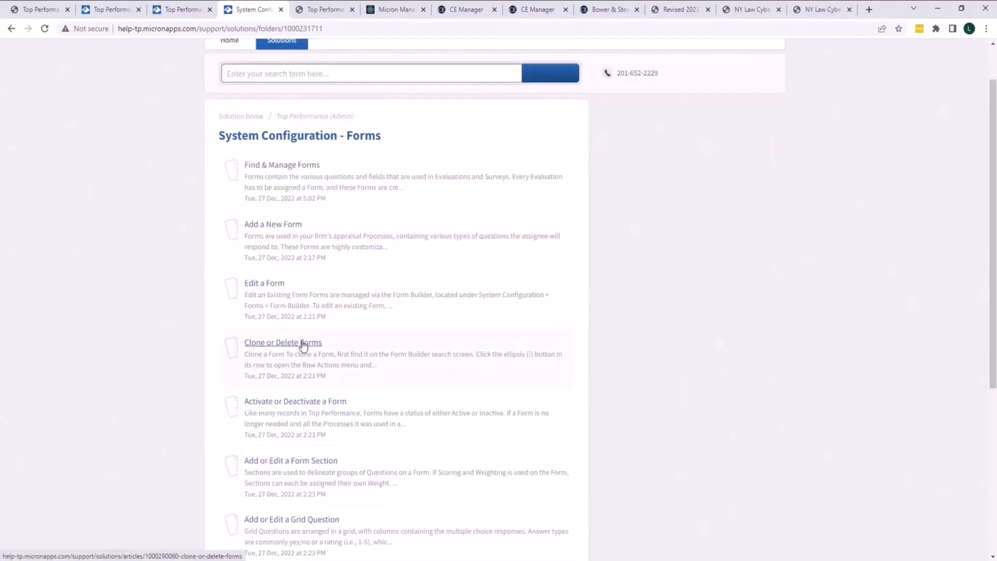
{"action": "scroll", "coordinate": [685, 357], "scroll_direction": "down", "scroll_amount": 5}
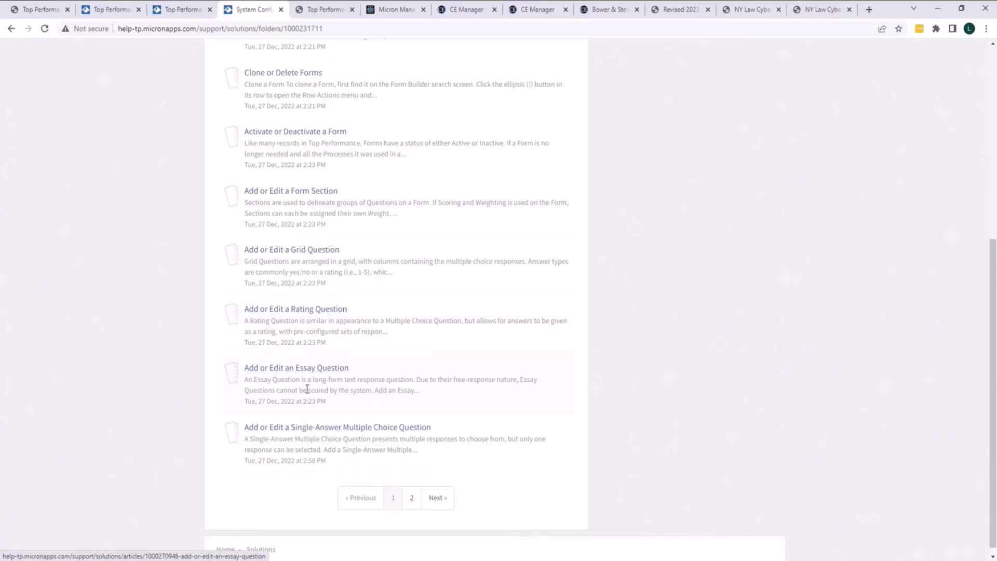
{"action": "left_click", "coordinate": [412, 498]}
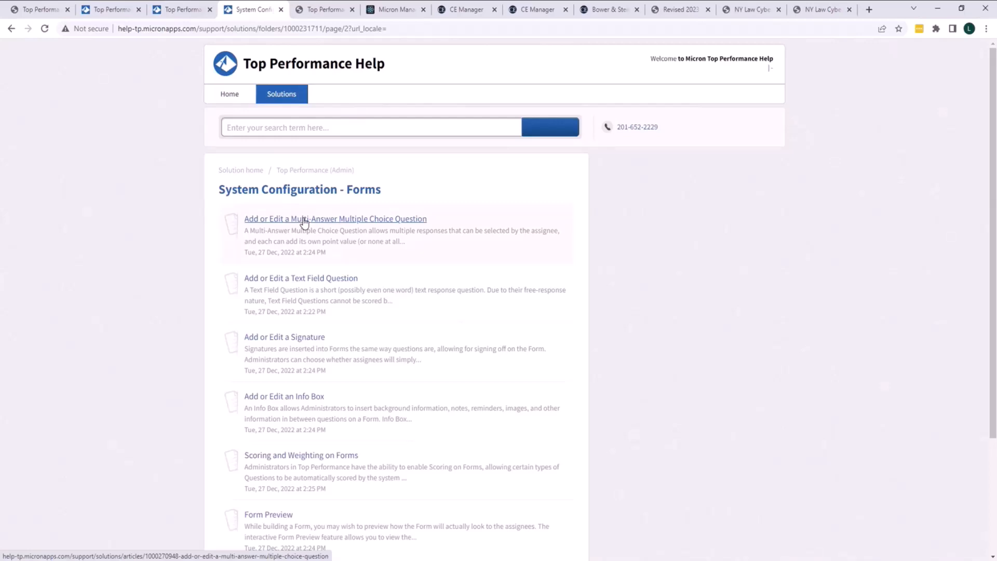
{"action": "scroll", "coordinate": [400, 278], "scroll_direction": "down", "scroll_amount": 2}
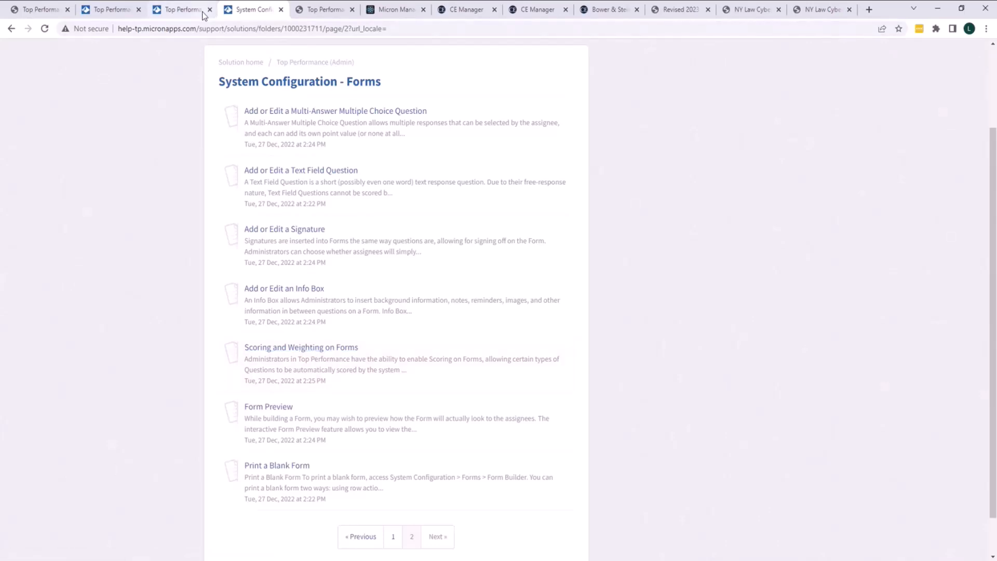
Step: Return to System Configuration, open the Form Builder, and preview the full (SAMPLE) Annual Appraisal form in web layout
{"action": "left_click", "coordinate": [187, 12]}
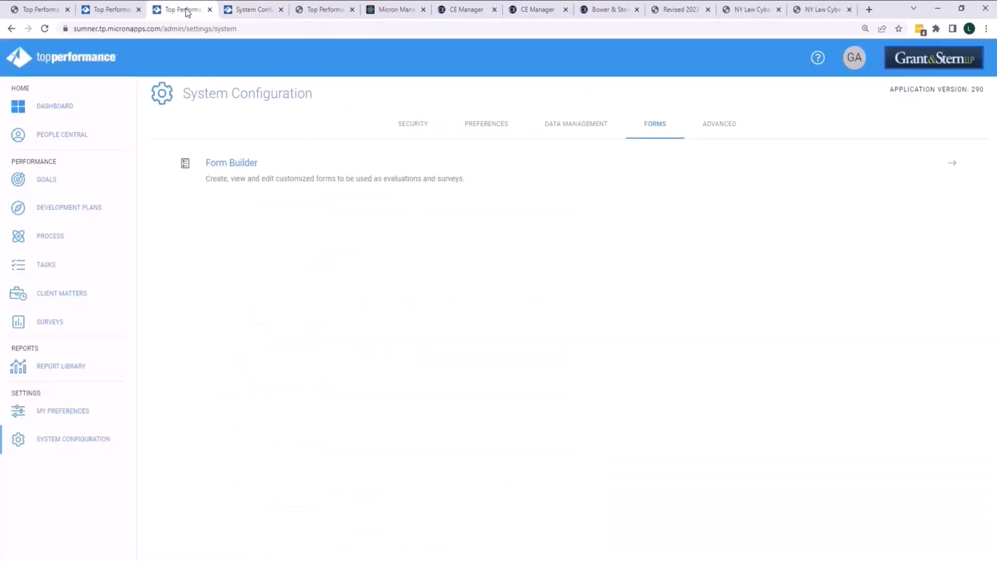
{"action": "left_click", "coordinate": [296, 174]}
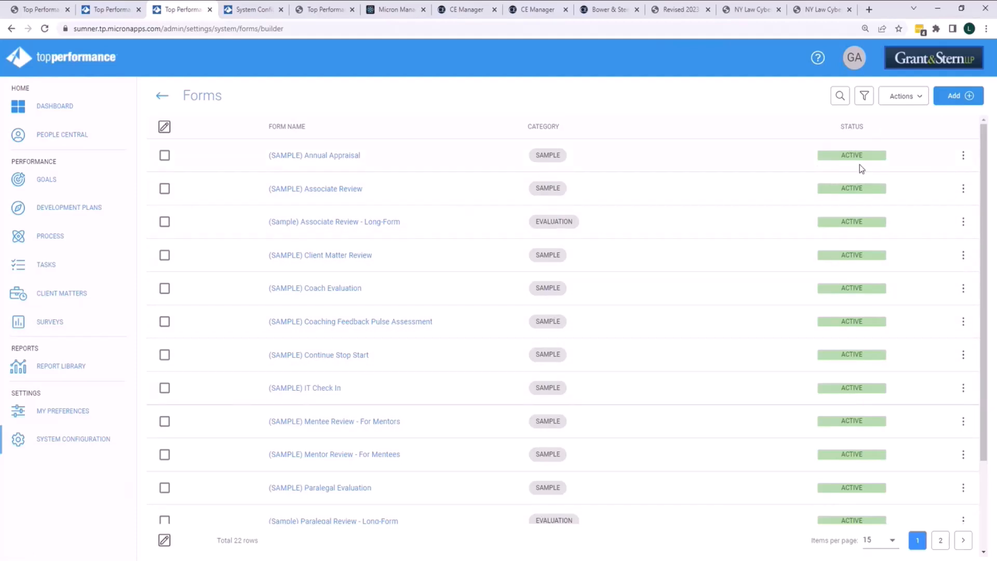
{"action": "left_click", "coordinate": [962, 157]}
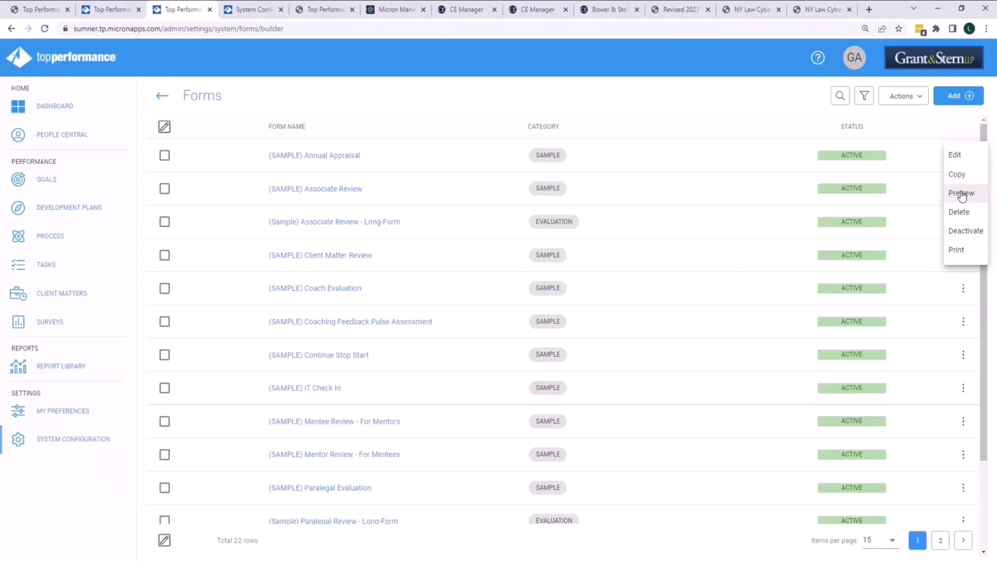
{"action": "left_click", "coordinate": [961, 194]}
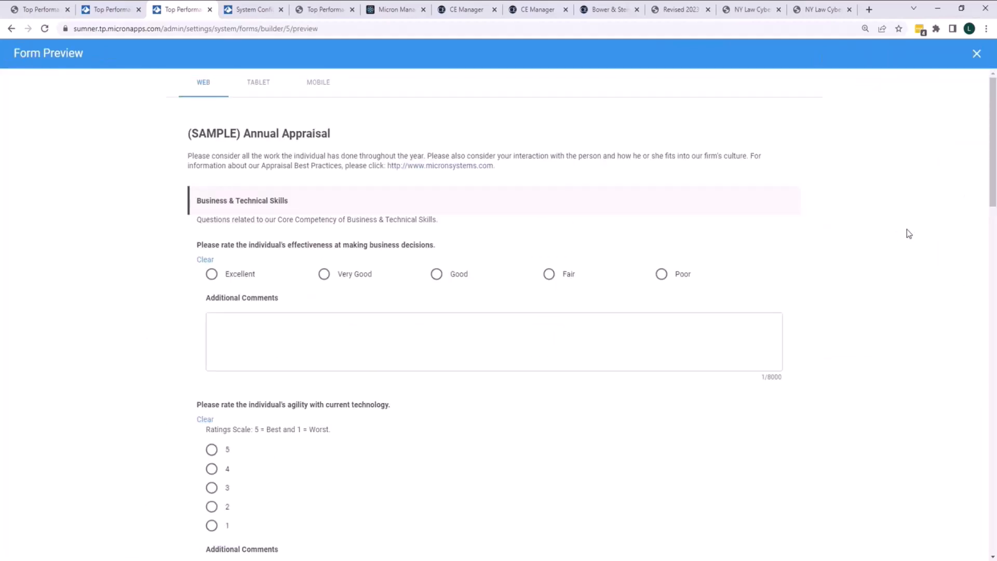
{"action": "scroll", "coordinate": [909, 234], "scroll_direction": "down", "scroll_amount": 1}
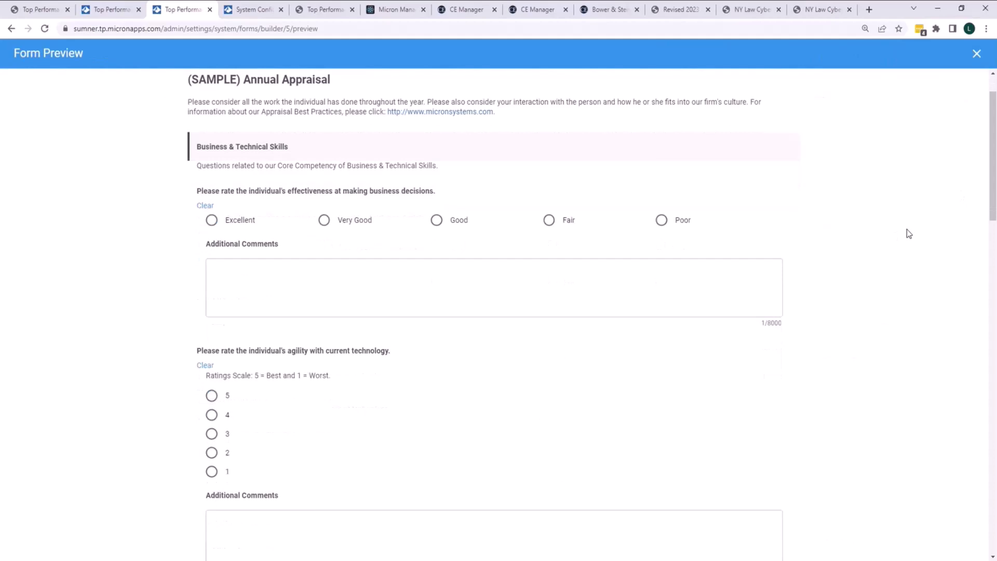
{"action": "scroll", "coordinate": [908, 234], "scroll_direction": "down", "scroll_amount": 10}
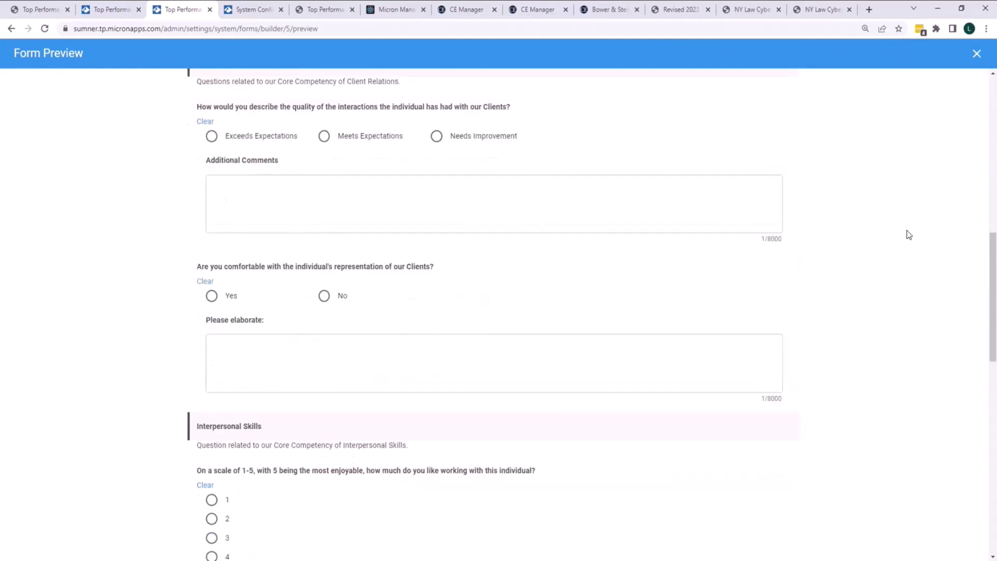
{"action": "scroll", "coordinate": [909, 234], "scroll_direction": "down", "scroll_amount": 2}
{"action": "scroll", "coordinate": [908, 235], "scroll_direction": "down", "scroll_amount": 5}
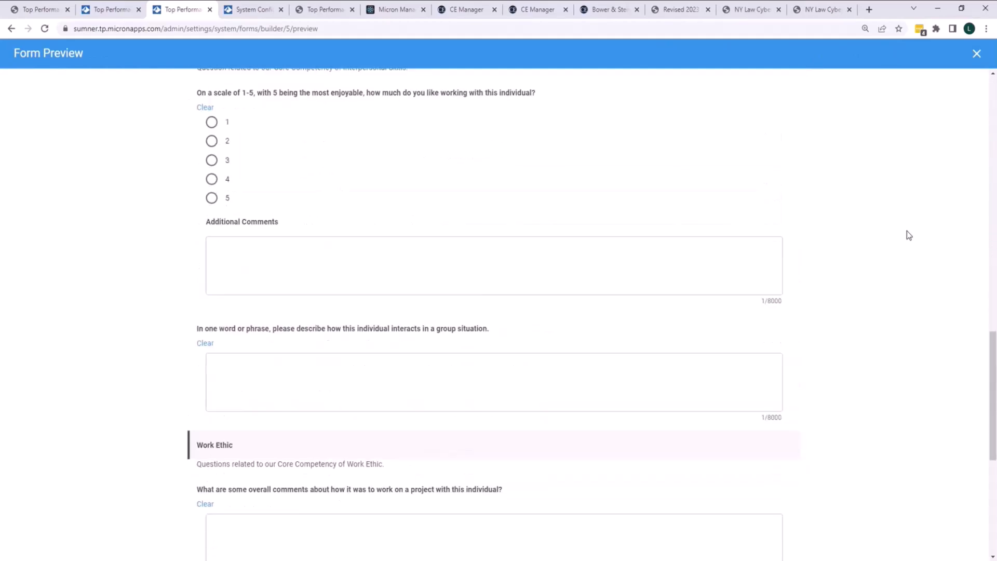
{"action": "scroll", "coordinate": [909, 234], "scroll_direction": "up", "scroll_amount": 9}
{"action": "scroll", "coordinate": [909, 235], "scroll_direction": "up", "scroll_amount": 10}
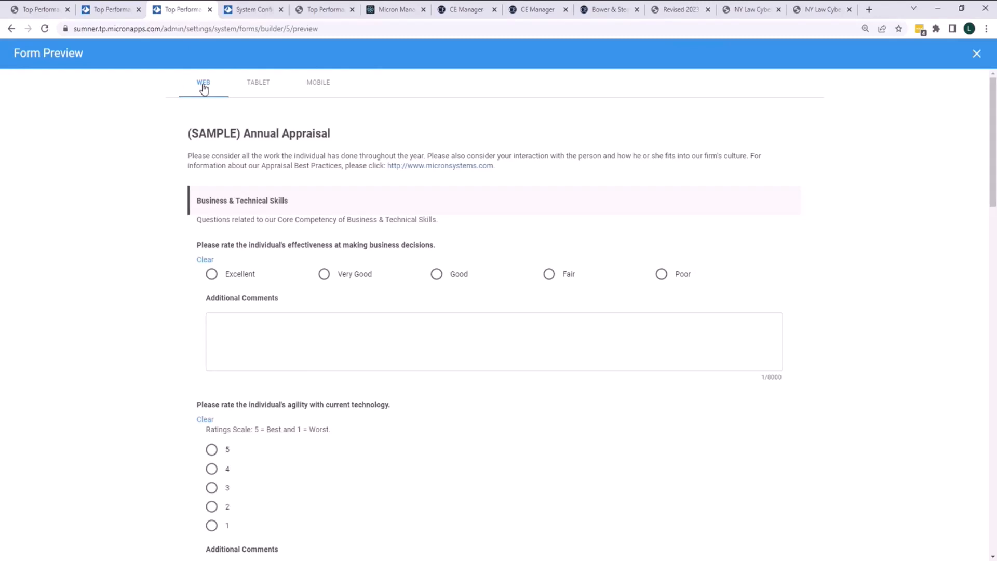
Step: View the form preview in tablet layout and advance through its first questions
{"action": "left_click", "coordinate": [258, 87]}
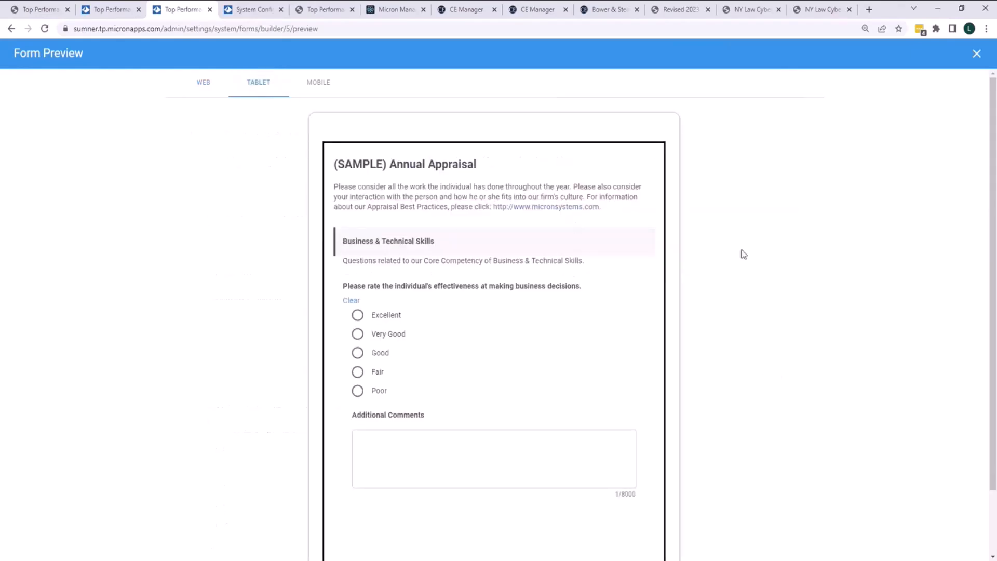
{"action": "scroll", "coordinate": [779, 284], "scroll_direction": "down", "scroll_amount": 2}
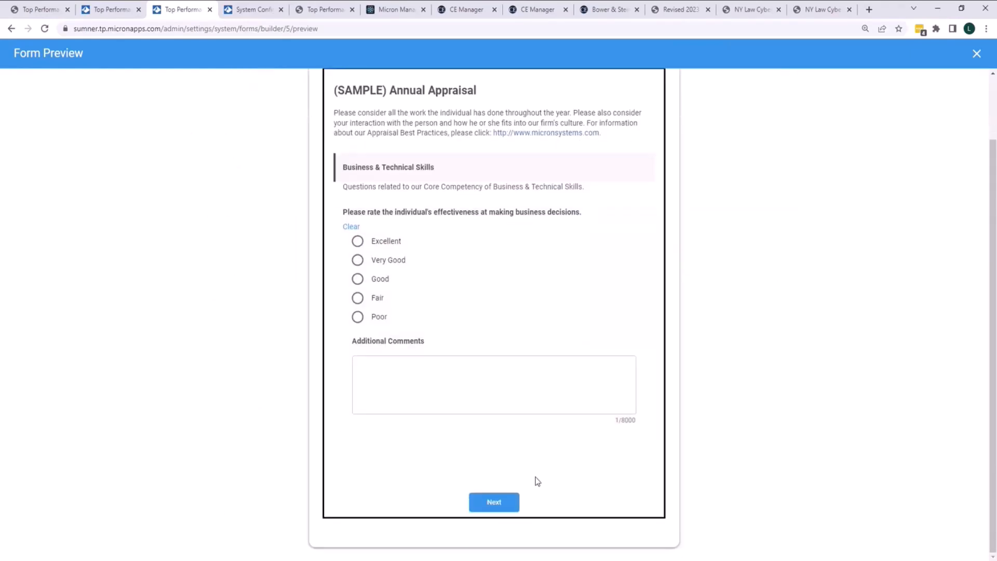
{"action": "left_click", "coordinate": [504, 506]}
{"action": "left_click", "coordinate": [506, 502]}
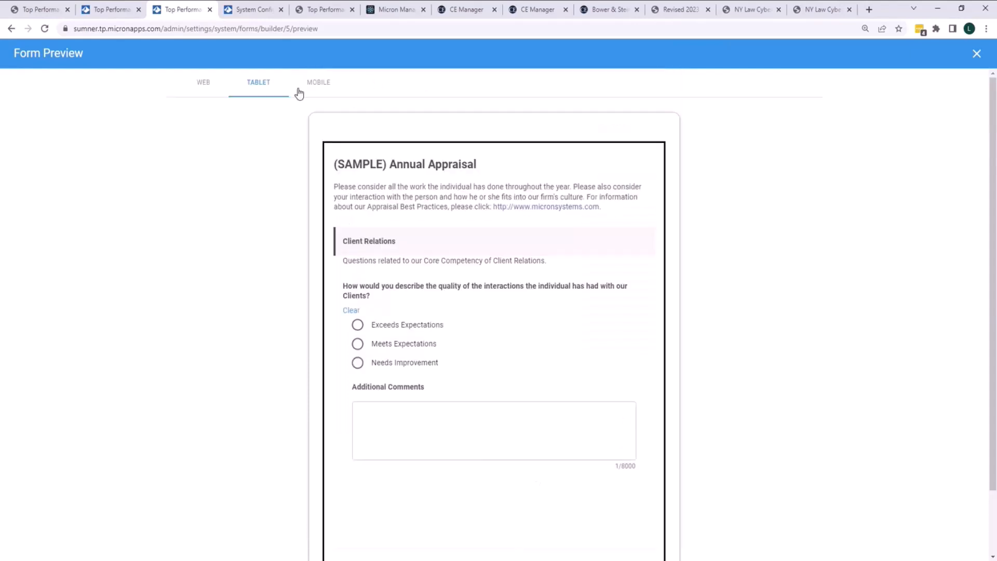
Step: View the form preview in mobile layout, advance through several questions, and close the preview
{"action": "left_click", "coordinate": [327, 85]}
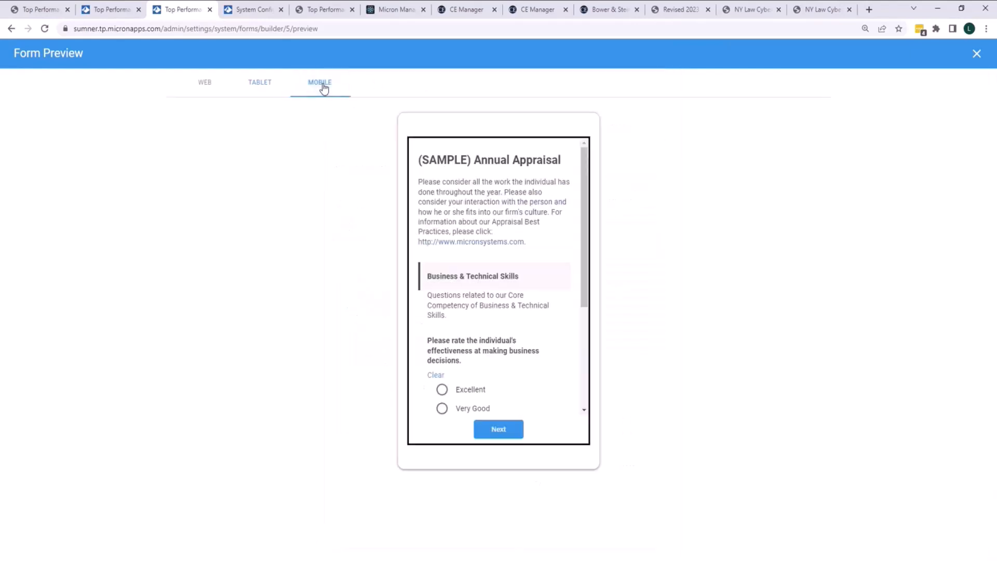
{"action": "scroll", "coordinate": [565, 278], "scroll_direction": "down", "scroll_amount": 3}
{"action": "scroll", "coordinate": [564, 278], "scroll_direction": "up", "scroll_amount": 3}
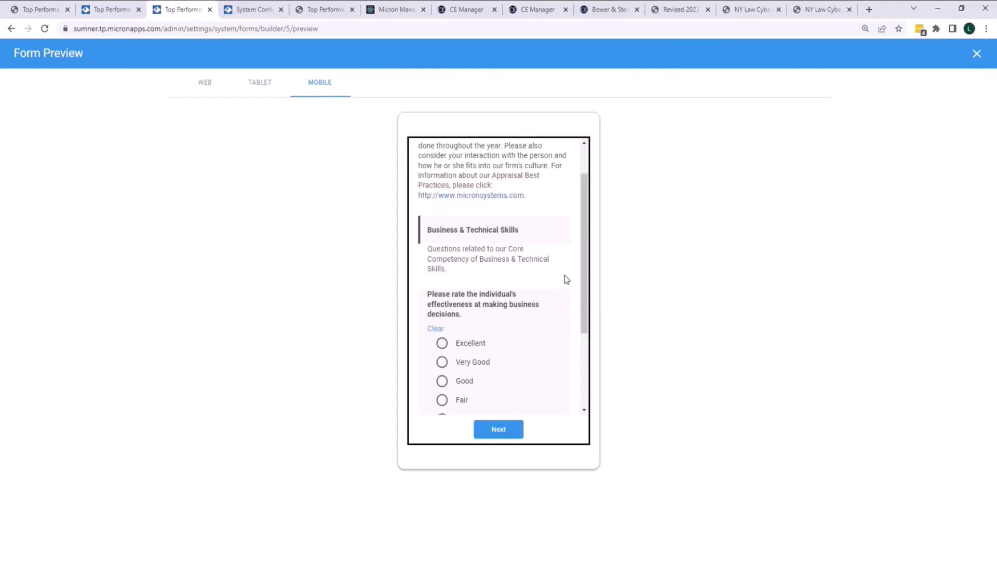
{"action": "scroll", "coordinate": [565, 276], "scroll_direction": "down", "scroll_amount": 3}
{"action": "left_click", "coordinate": [494, 434]}
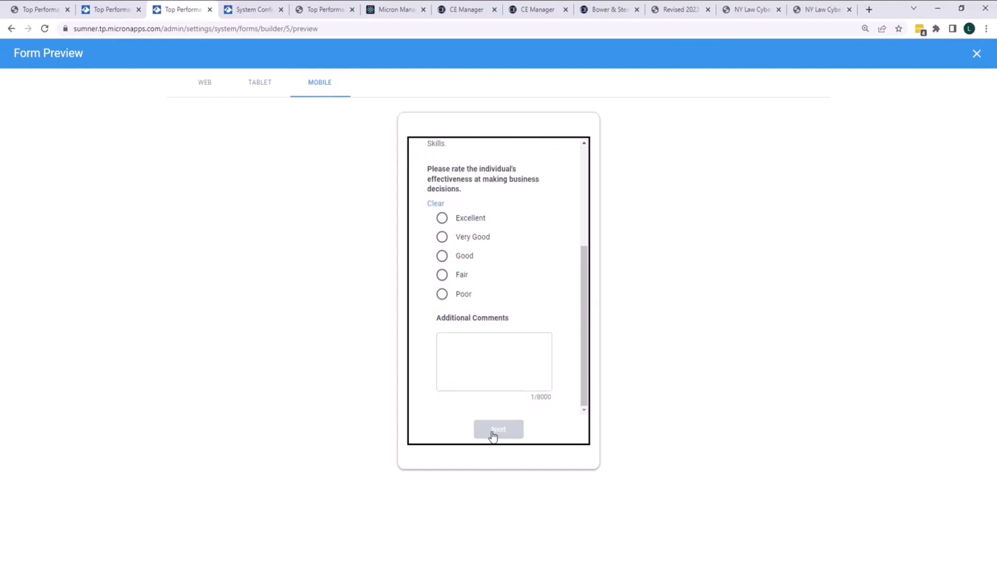
{"action": "scroll", "coordinate": [561, 387], "scroll_direction": "up", "scroll_amount": 3}
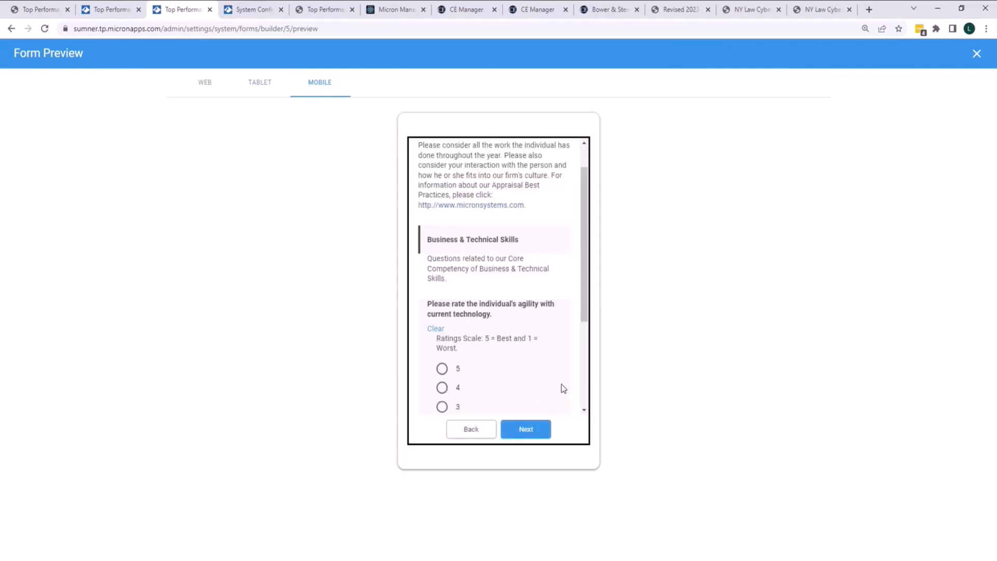
{"action": "left_click", "coordinate": [516, 429]}
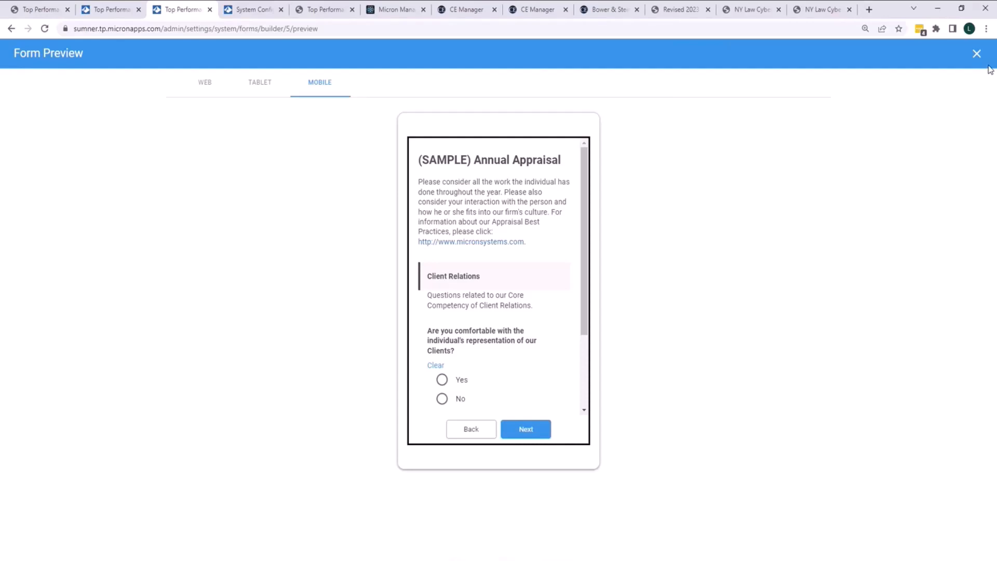
{"action": "left_click", "coordinate": [976, 54]}
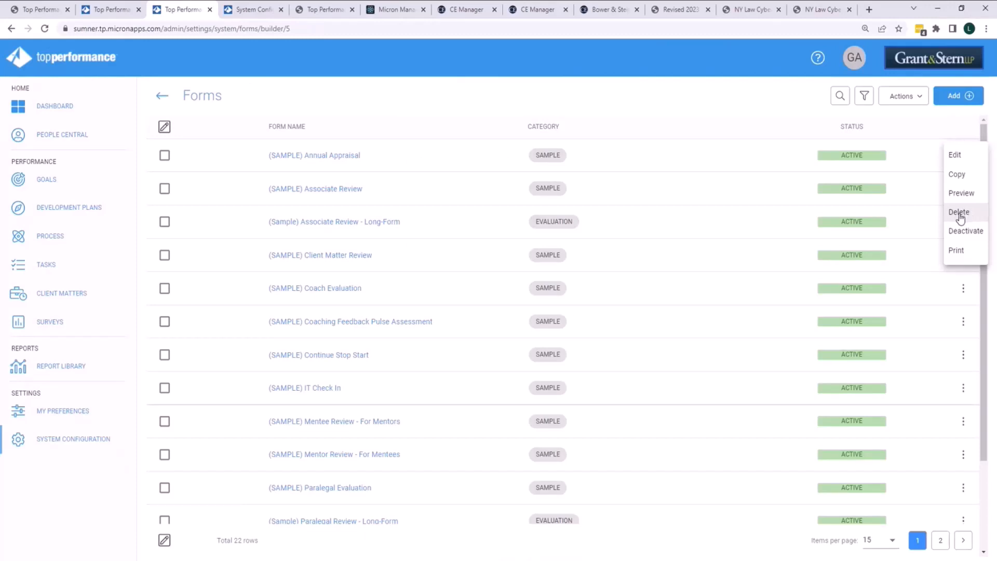
Step: Print a blank (SAMPLE) Annual Appraisal form from its print preview, and close the preview
{"action": "left_click", "coordinate": [957, 251]}
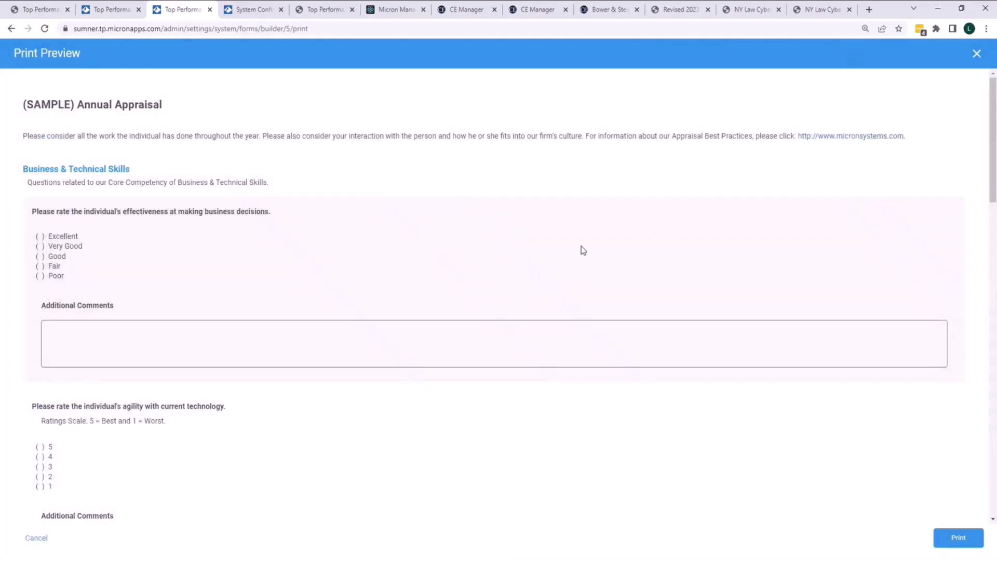
{"action": "left_click", "coordinate": [959, 540]}
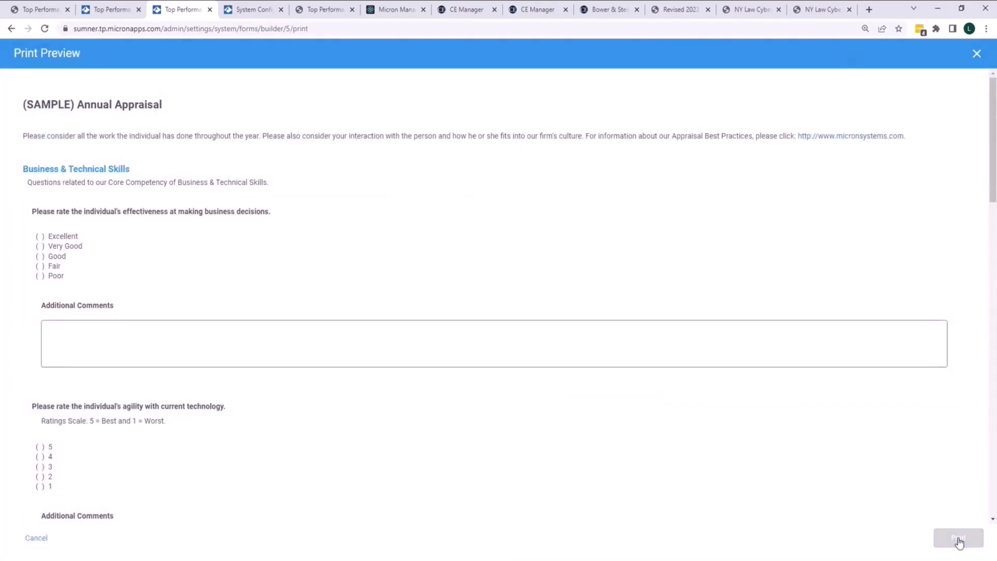
{"action": "left_click", "coordinate": [976, 54]}
Step: Check which actions the forms list offers for the locked Associate Review (TEMPLATE) form, and dismiss them
{"action": "left_click", "coordinate": [962, 157]}
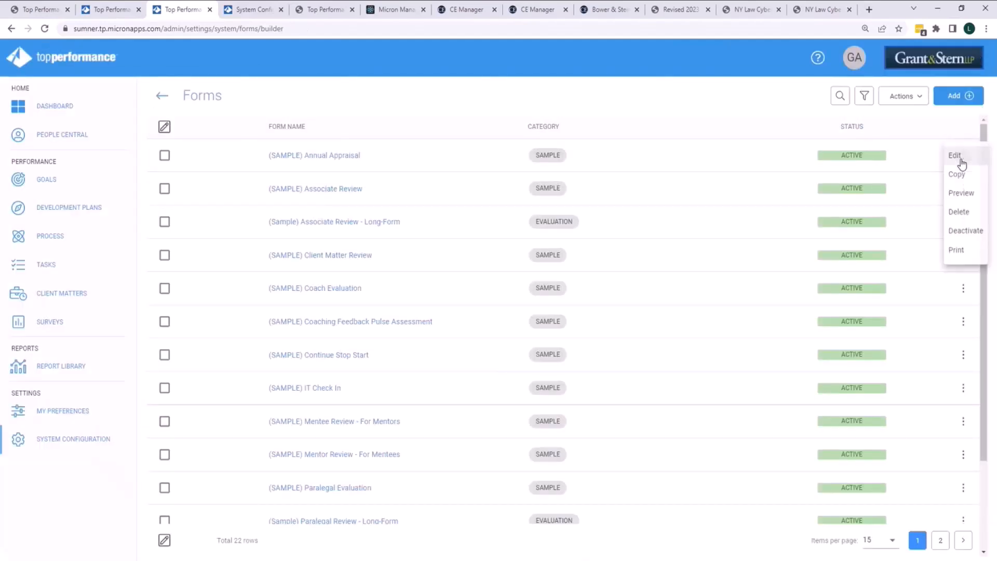
{"action": "scroll", "coordinate": [562, 204], "scroll_direction": "down", "scroll_amount": 1}
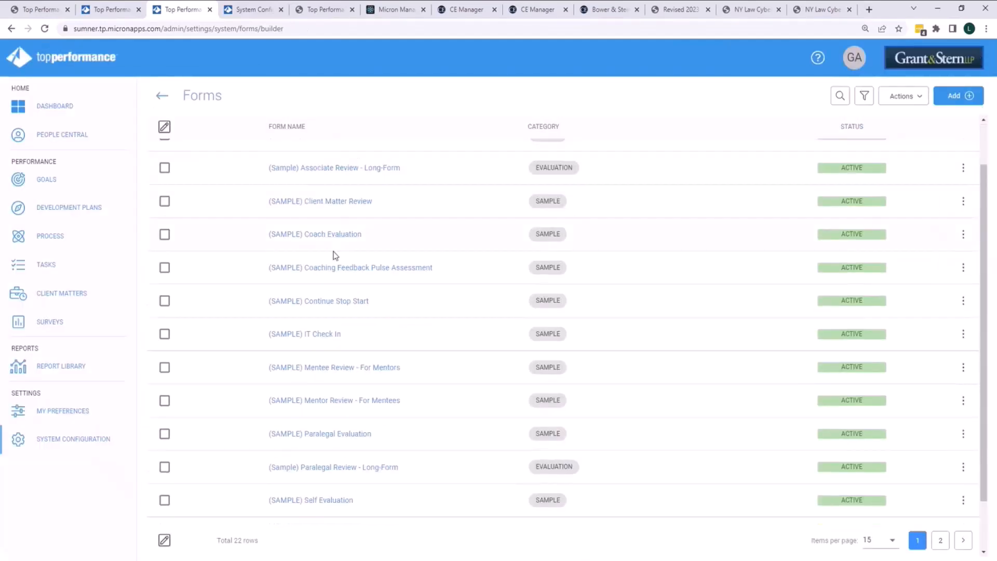
{"action": "scroll", "coordinate": [336, 377], "scroll_direction": "down", "scroll_amount": 1}
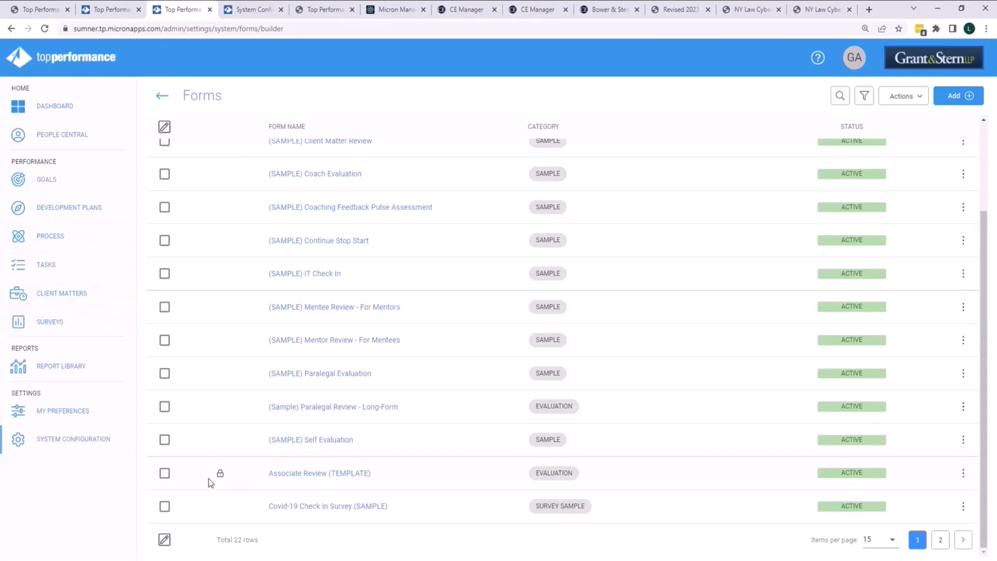
{"action": "mouse_move", "coordinate": [221, 480]}
{"action": "left_click", "coordinate": [963, 473]}
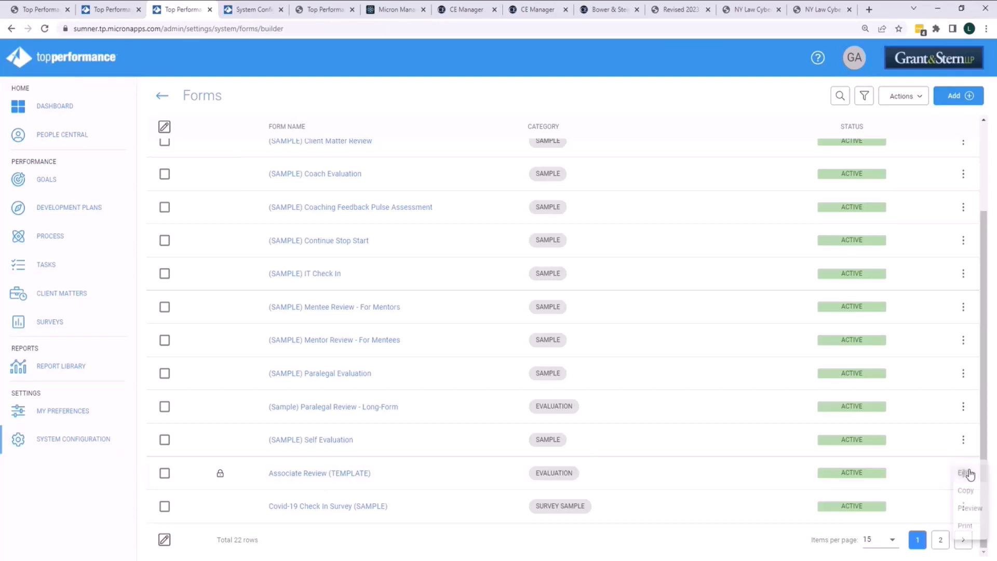
{"action": "left_click", "coordinate": [716, 515]}
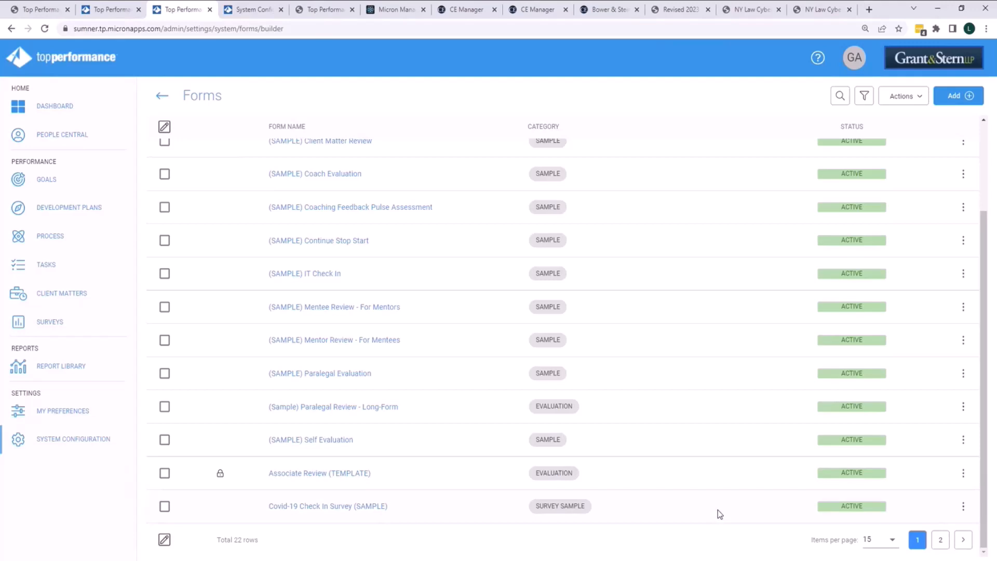
Step: Open the (SAMPLE) Annual Appraisal form for editing and review its Business & Technical Skills and Client Relations sections
{"action": "scroll", "coordinate": [718, 509], "scroll_direction": "up", "scroll_amount": 3}
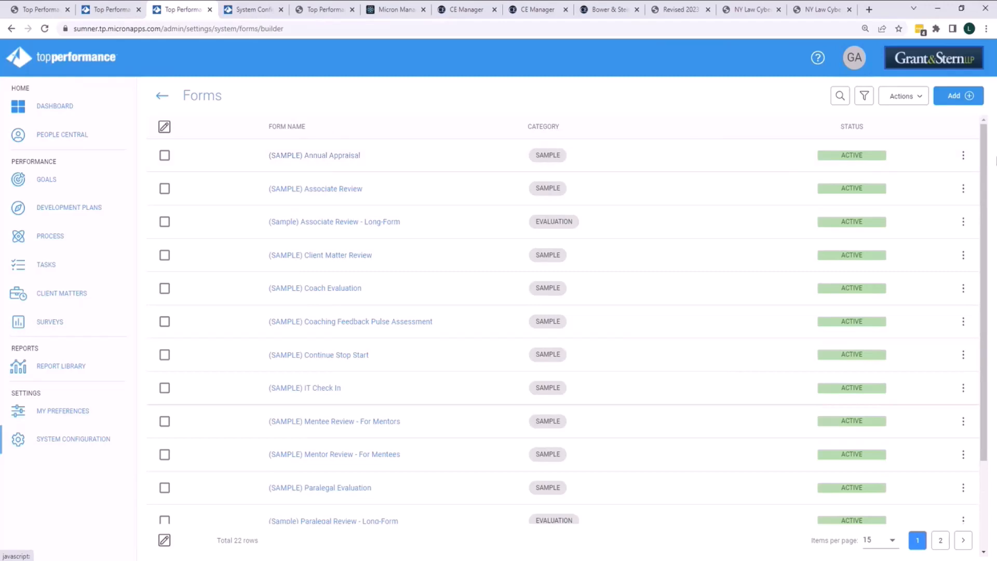
{"action": "left_click", "coordinate": [317, 156]}
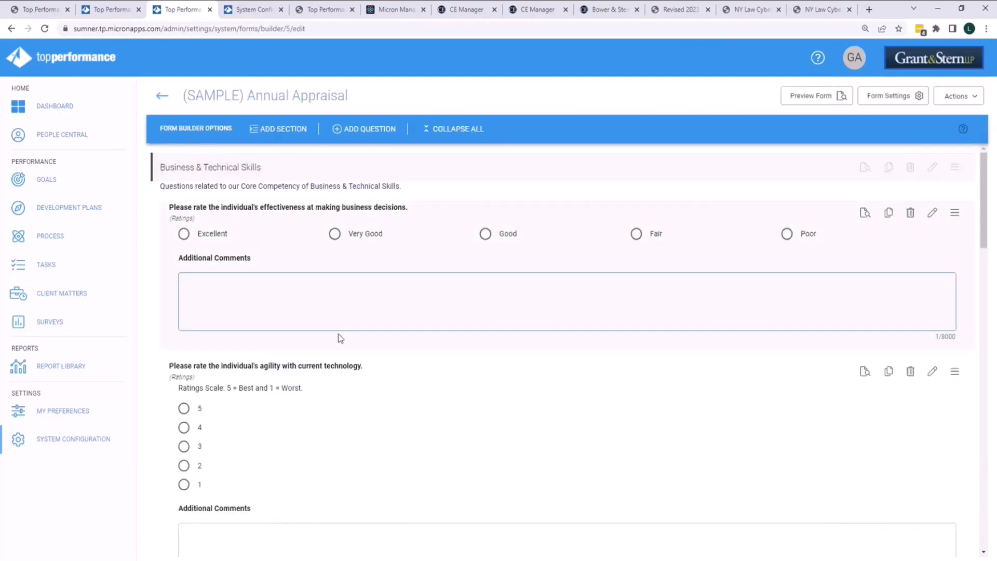
{"action": "scroll", "coordinate": [376, 421], "scroll_direction": "down", "scroll_amount": 3}
{"action": "scroll", "coordinate": [378, 422], "scroll_direction": "down", "scroll_amount": 1}
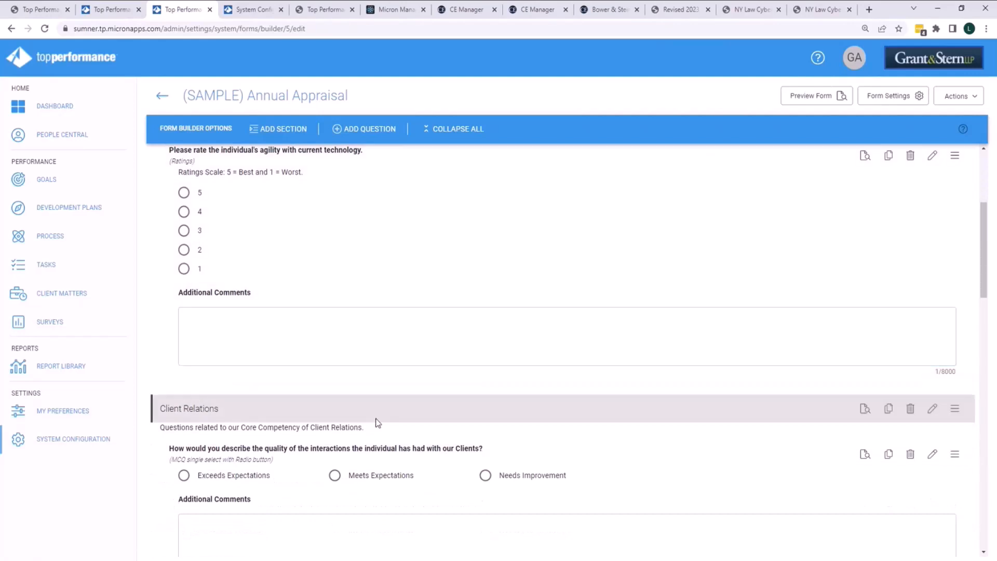
{"action": "scroll", "coordinate": [385, 419], "scroll_direction": "down", "scroll_amount": 2}
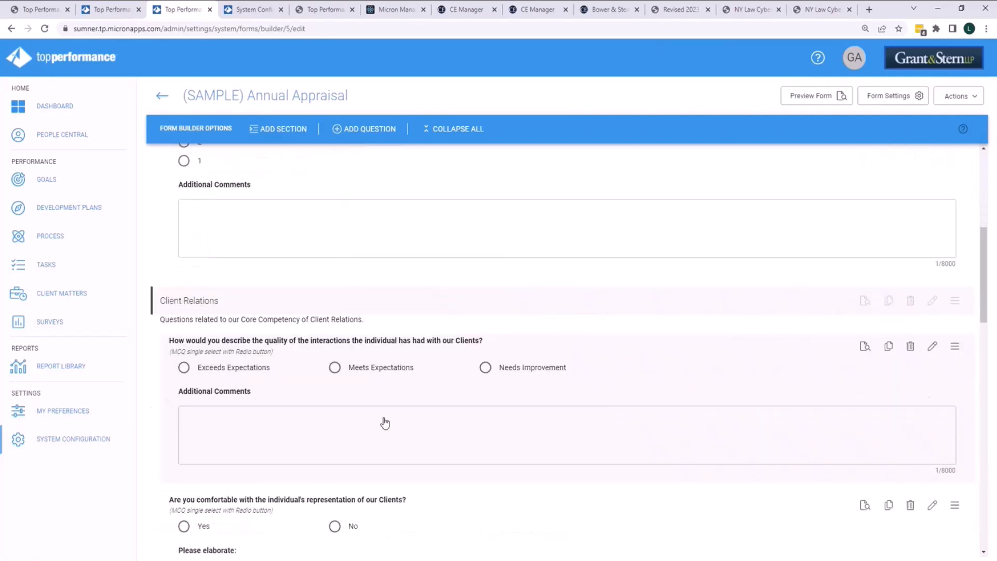
Step: Preview the business-decisions rating question on its own, preview the whole form in web layout, and close both previews
{"action": "scroll", "coordinate": [384, 418], "scroll_direction": "down", "scroll_amount": 4}
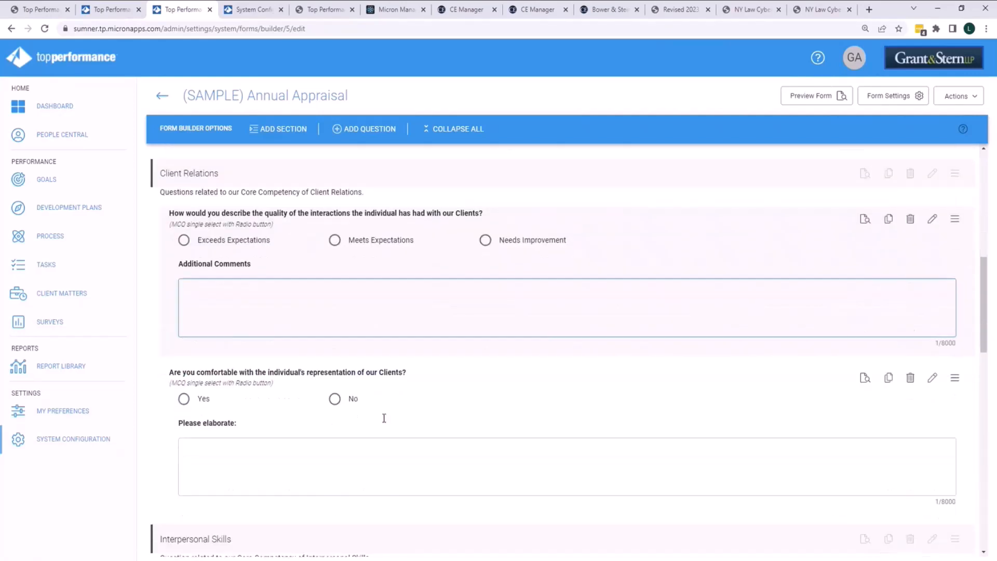
{"action": "scroll", "coordinate": [467, 418], "scroll_direction": "up", "scroll_amount": 1}
{"action": "scroll", "coordinate": [472, 419], "scroll_direction": "up", "scroll_amount": 10}
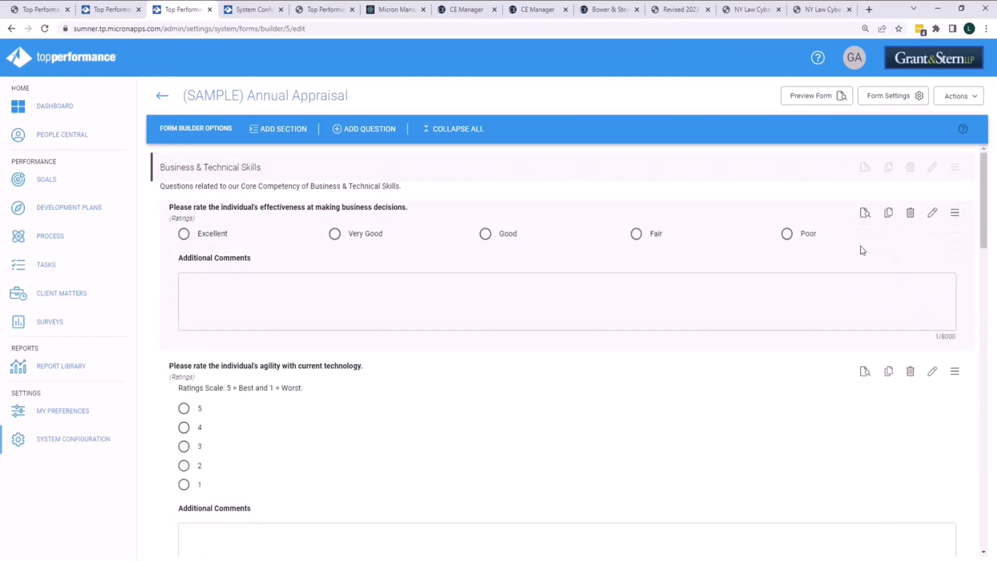
{"action": "left_click", "coordinate": [864, 212]}
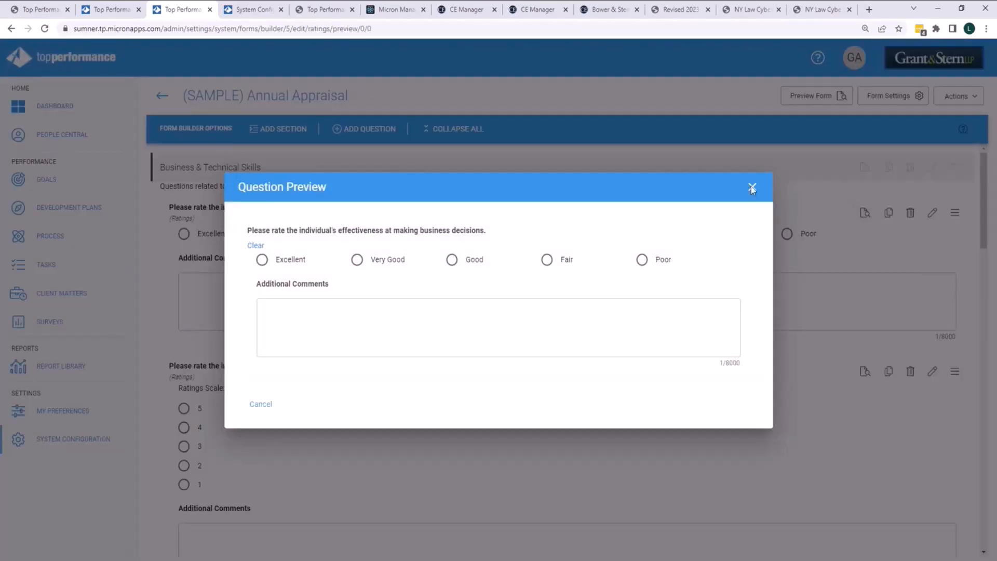
{"action": "left_click", "coordinate": [751, 187]}
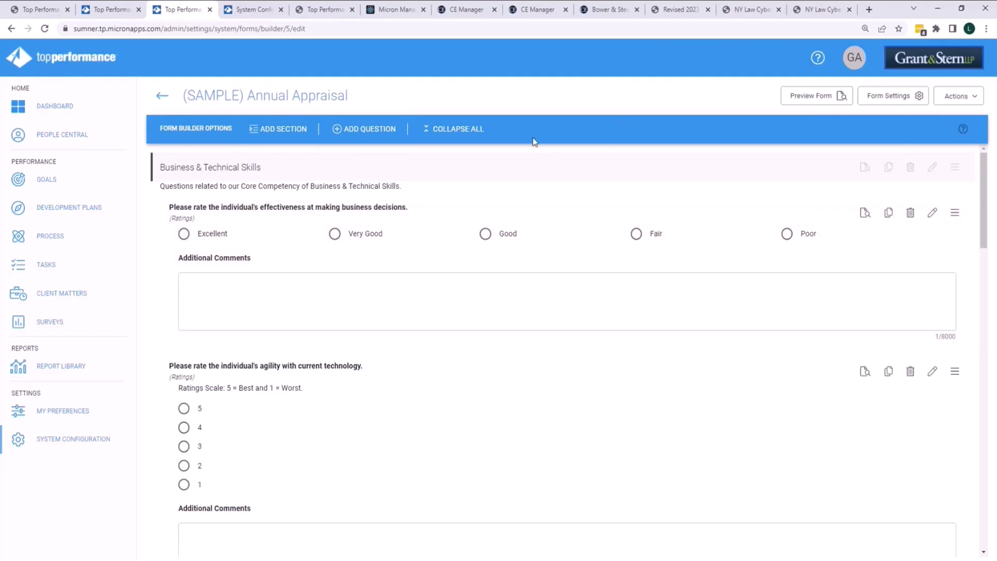
{"action": "left_click", "coordinate": [820, 96]}
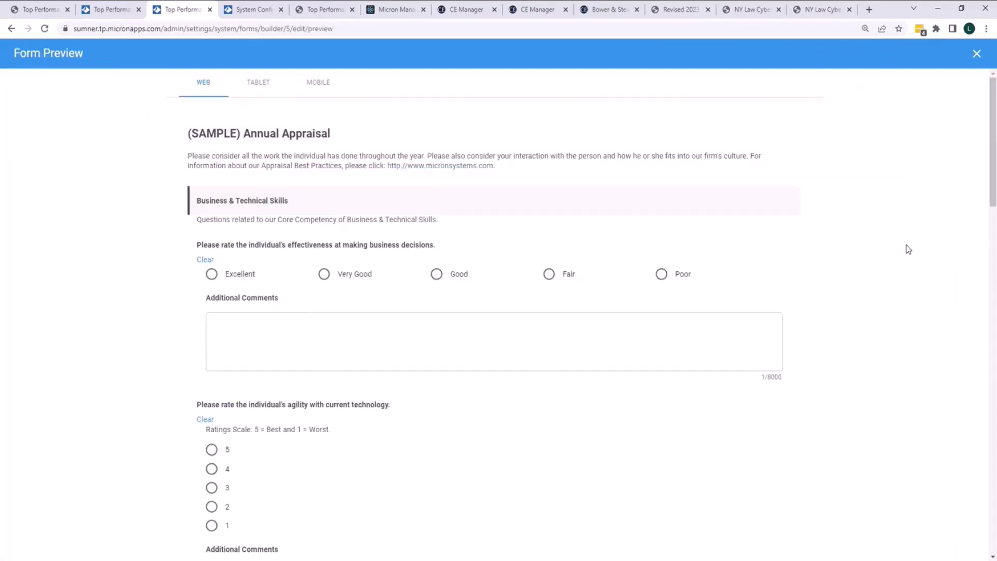
{"action": "left_click", "coordinate": [977, 54]}
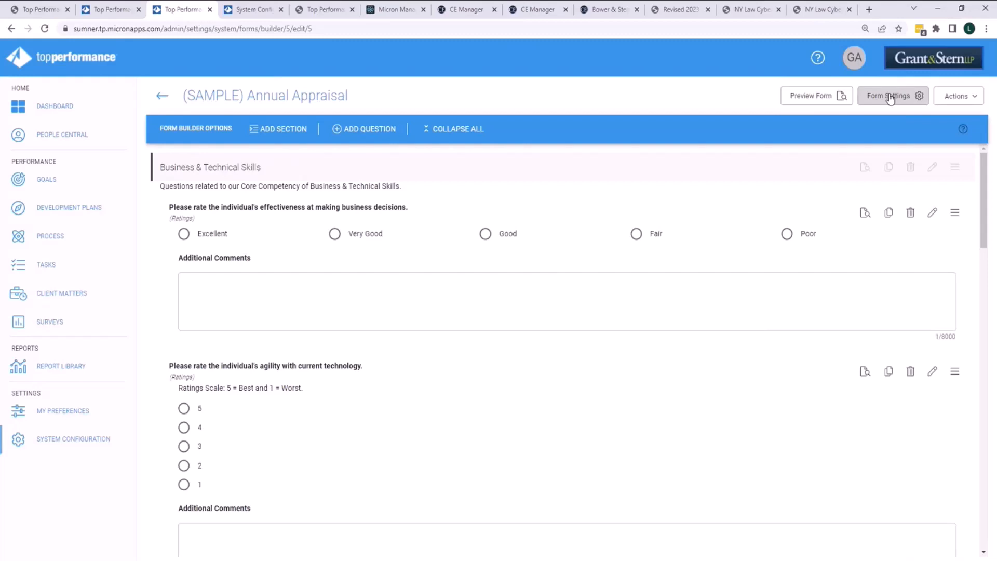
Step: Open the settings of the (SAMPLE) Annual Appraisal form and check the available form types and form categories
{"action": "left_click", "coordinate": [889, 98]}
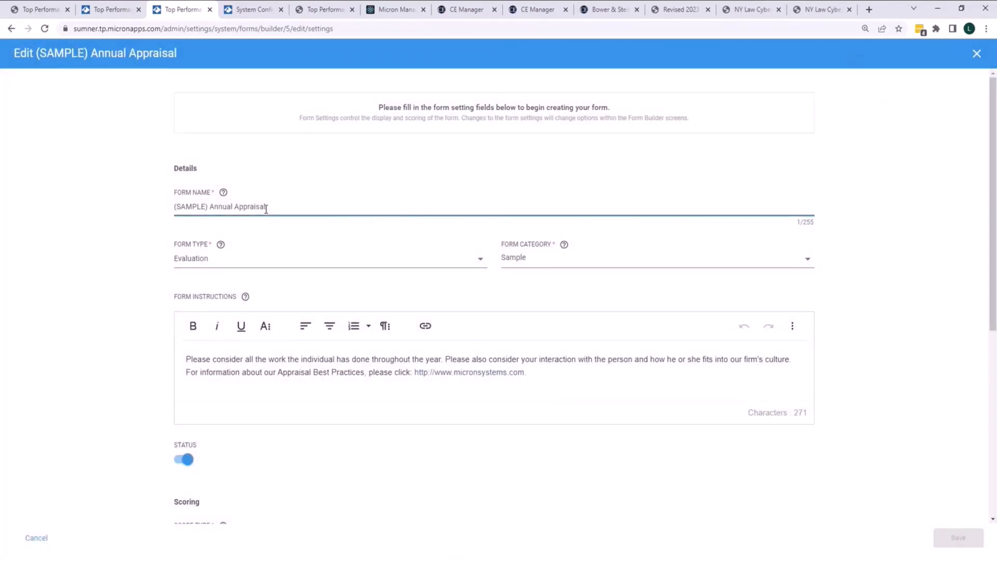
{"action": "left_click", "coordinate": [191, 258]}
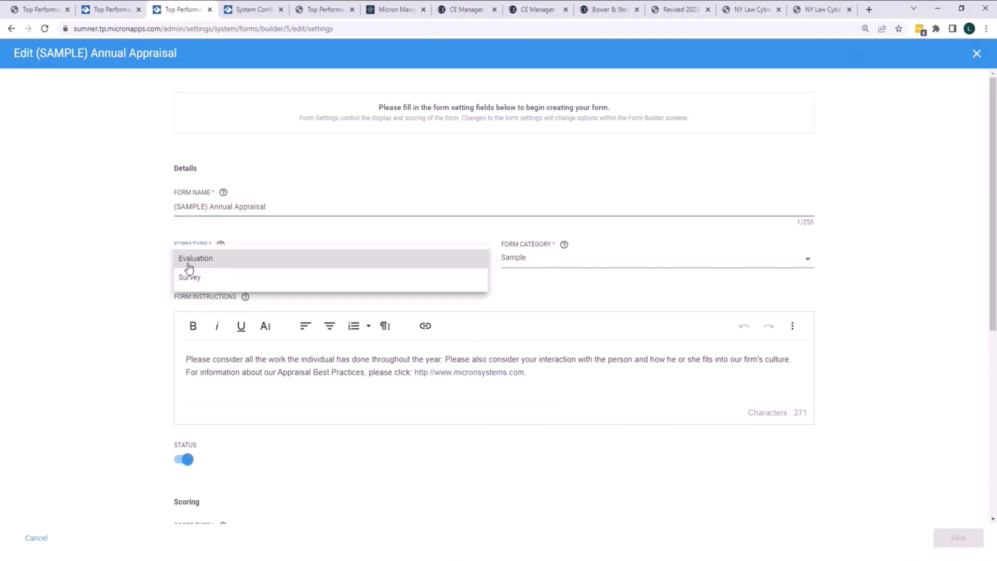
{"action": "left_click", "coordinate": [263, 235]}
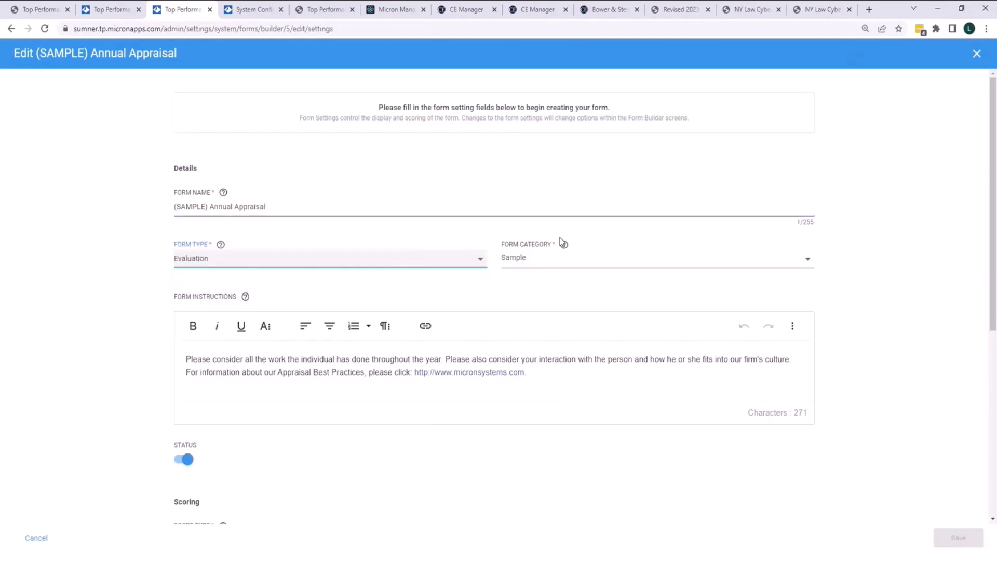
{"action": "left_click", "coordinate": [535, 259]}
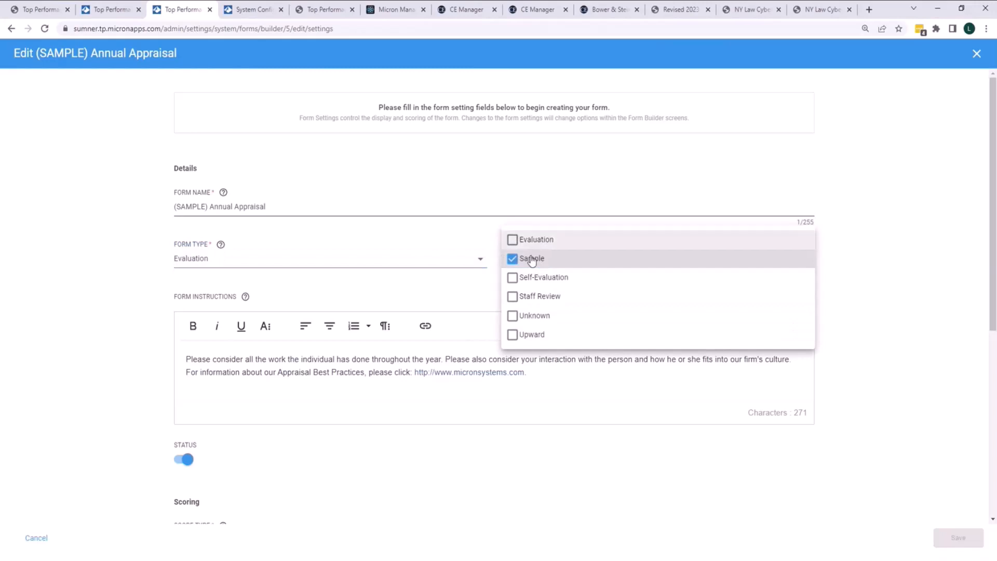
{"action": "left_click", "coordinate": [480, 283]}
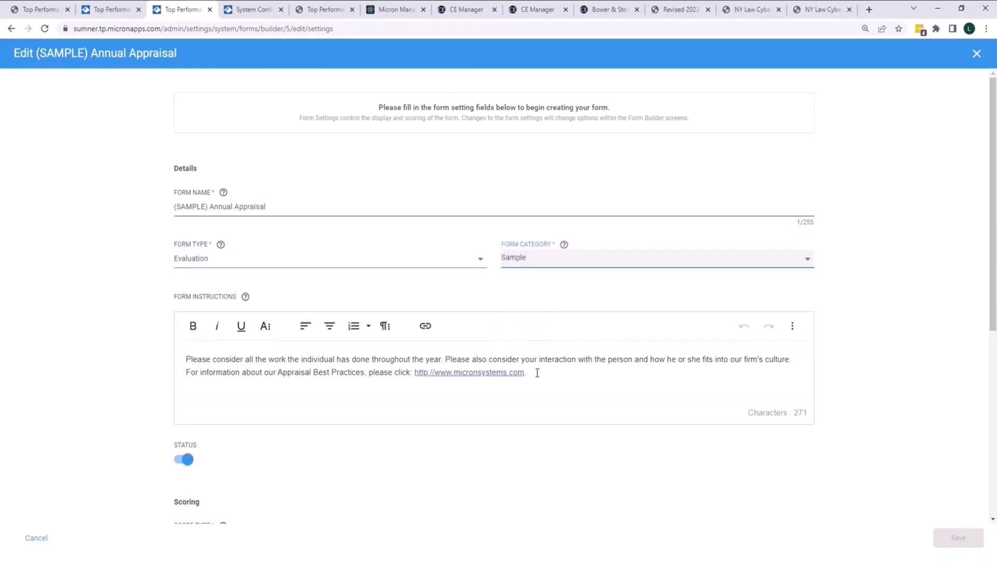
Step: Review the form instructions and status settings, and check which score types the form can use
{"action": "scroll", "coordinate": [872, 351], "scroll_direction": "down", "scroll_amount": 1}
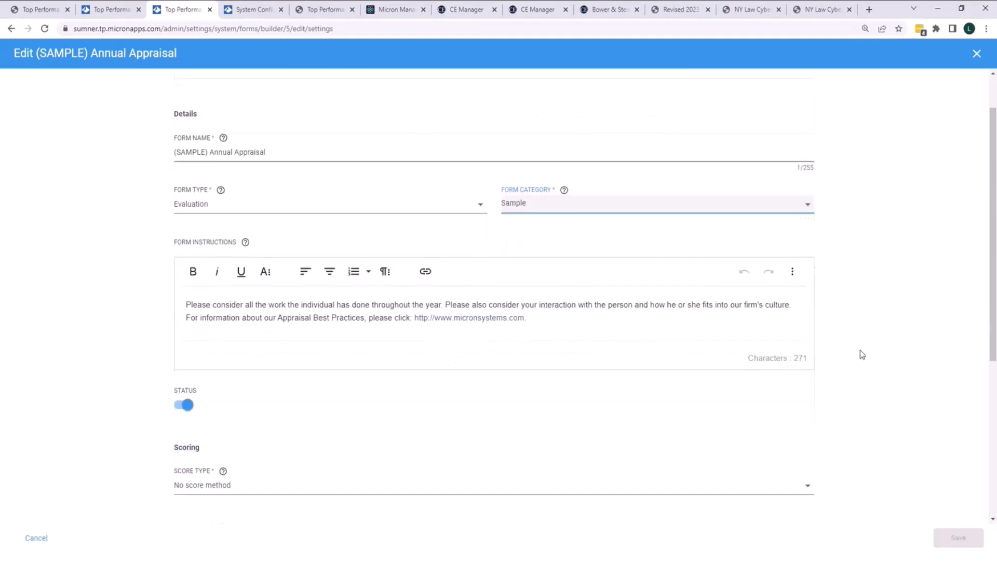
{"action": "scroll", "coordinate": [861, 352], "scroll_direction": "down", "scroll_amount": 1}
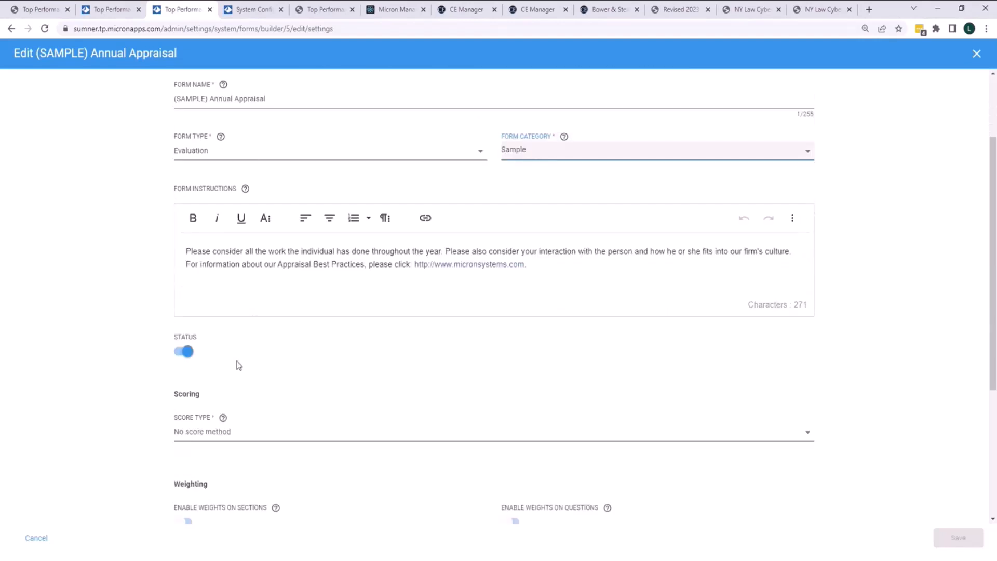
{"action": "scroll", "coordinate": [267, 360], "scroll_direction": "down", "scroll_amount": 1}
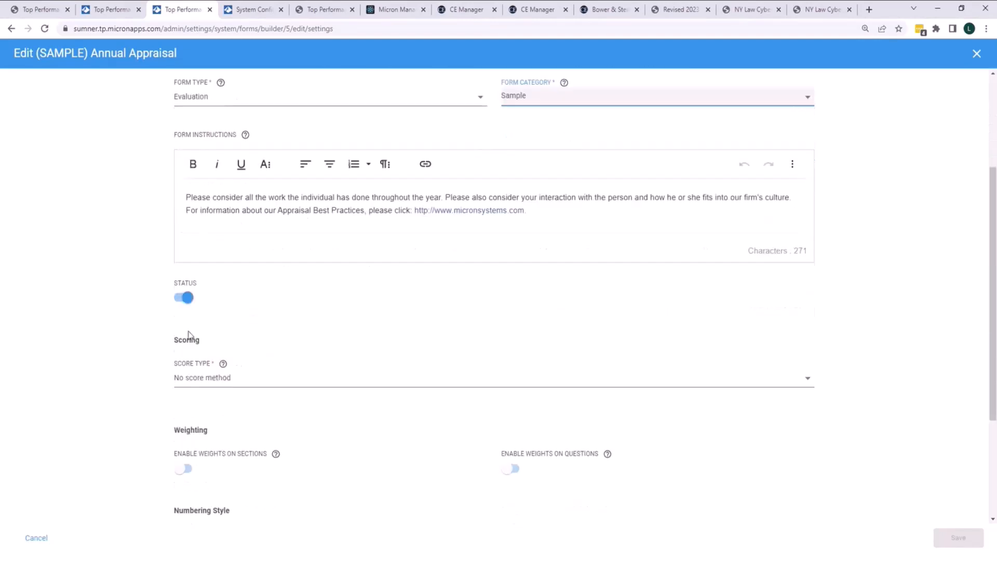
{"action": "left_click", "coordinate": [241, 384]}
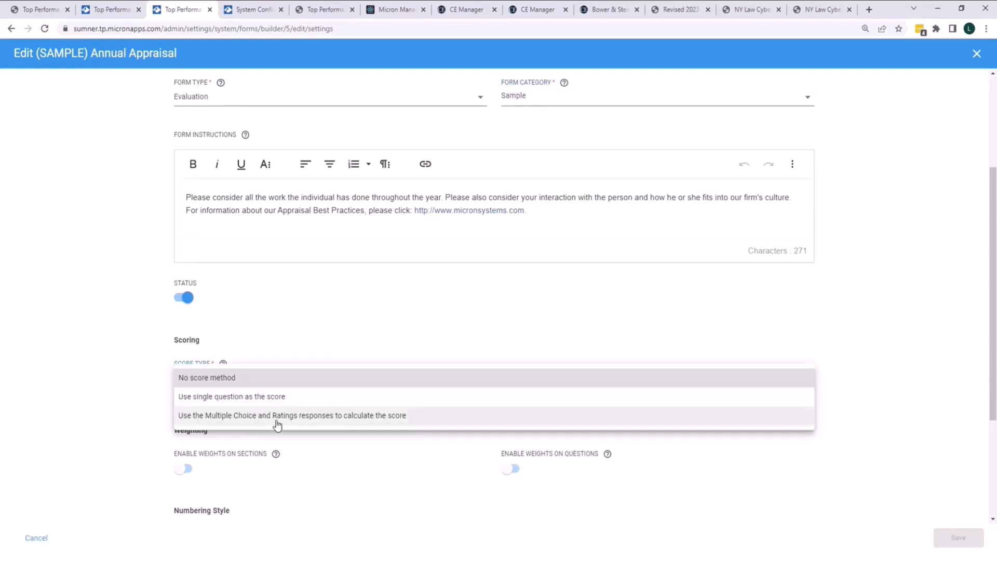
{"action": "left_click", "coordinate": [99, 343]}
Step: Examine the weighting settings, question numbering styles and numbering exclusions, and close the form settings without changes
{"action": "scroll", "coordinate": [101, 345], "scroll_direction": "down", "scroll_amount": 1}
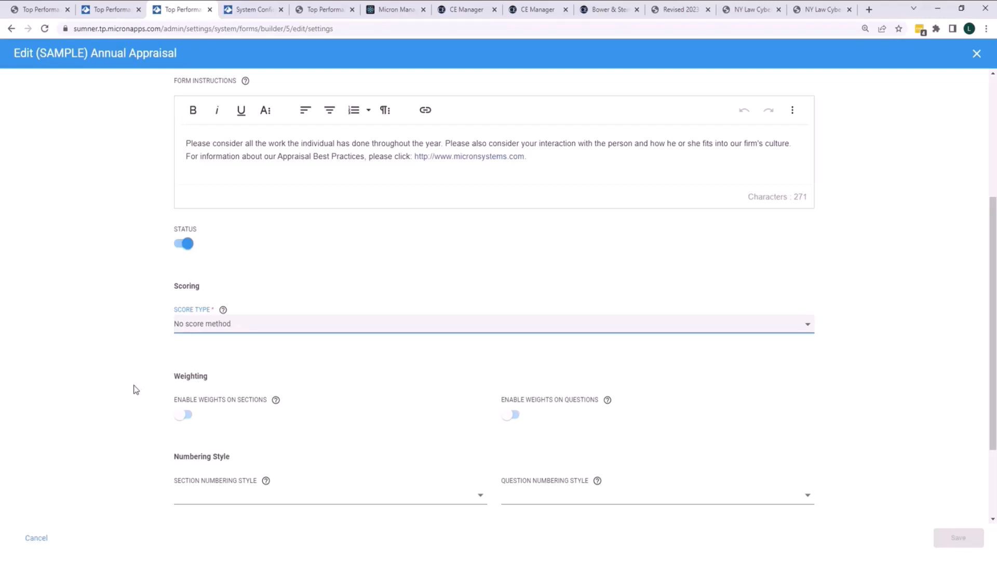
{"action": "scroll", "coordinate": [135, 389], "scroll_direction": "down", "scroll_amount": 1}
{"action": "scroll", "coordinate": [135, 389], "scroll_direction": "down", "scroll_amount": 1}
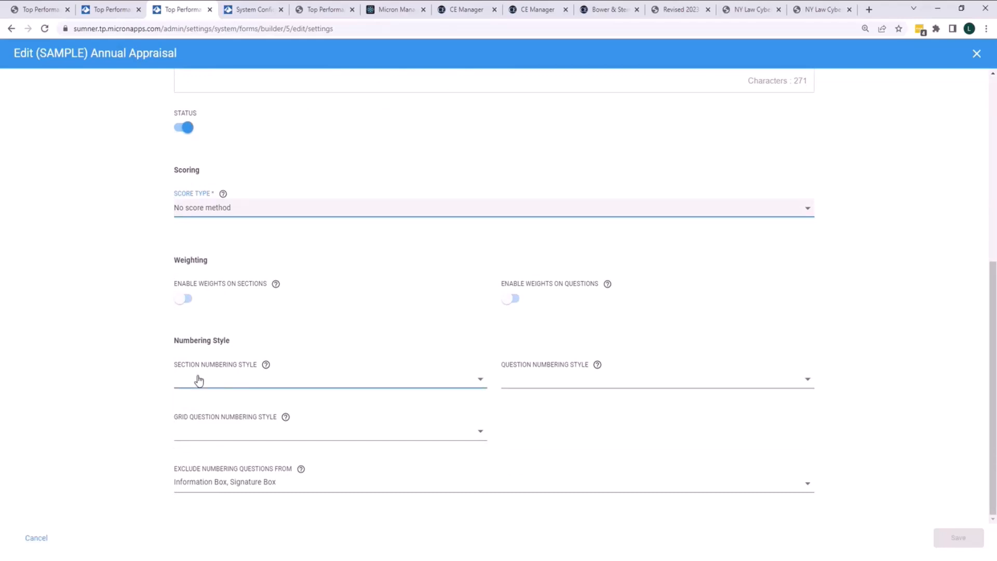
{"action": "left_click", "coordinate": [546, 381]}
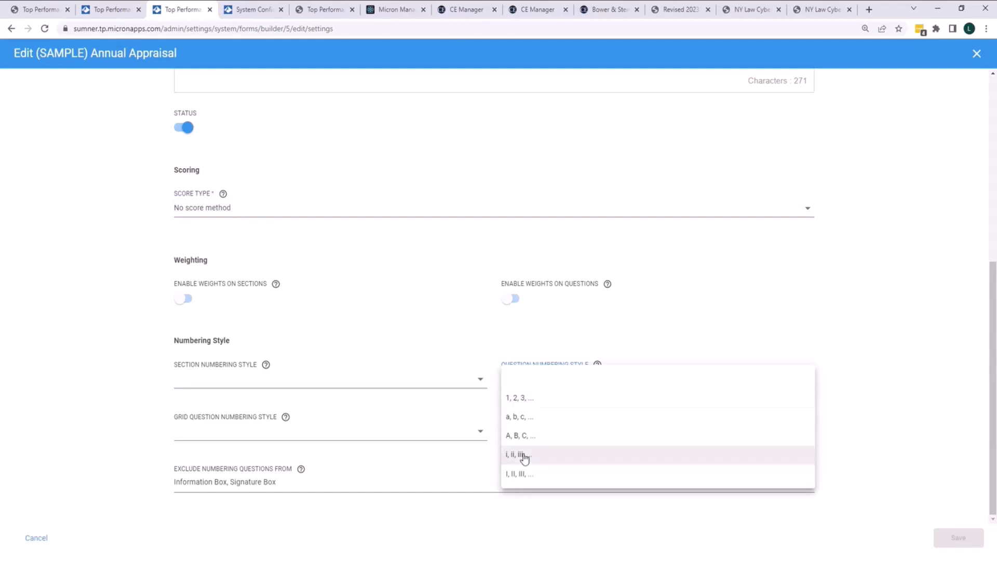
{"action": "left_click", "coordinate": [564, 328]}
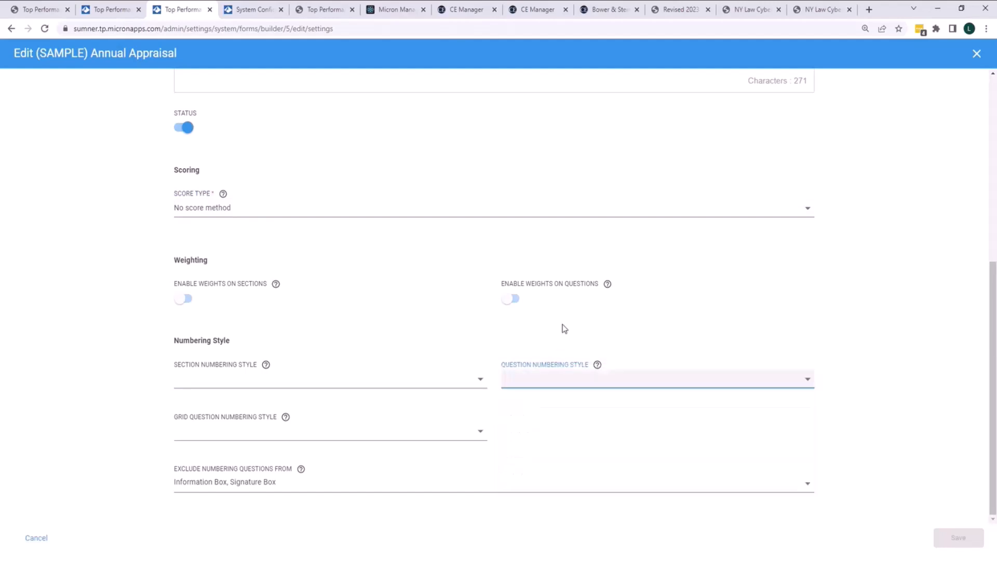
{"action": "left_click", "coordinate": [287, 488]}
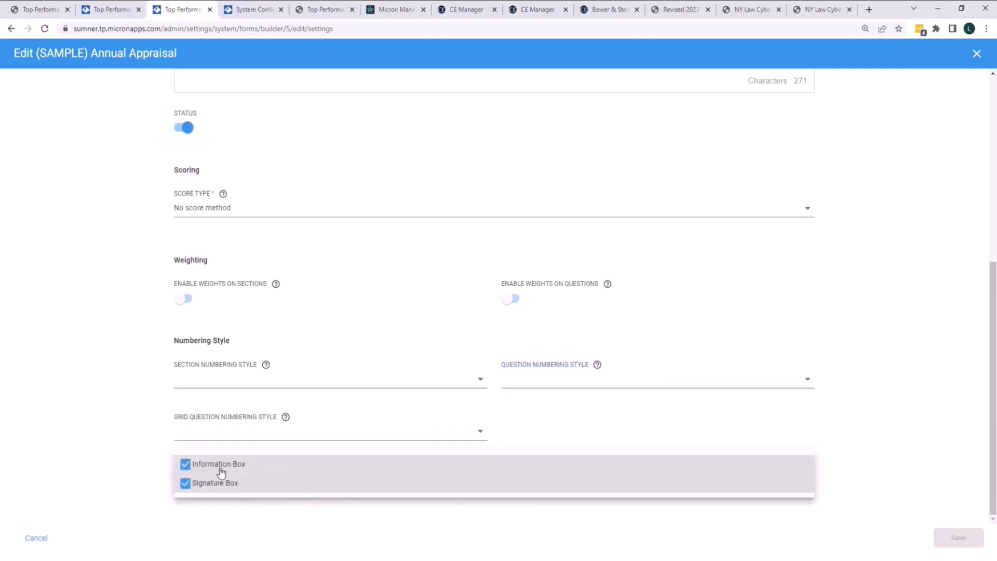
{"action": "left_click", "coordinate": [134, 470]}
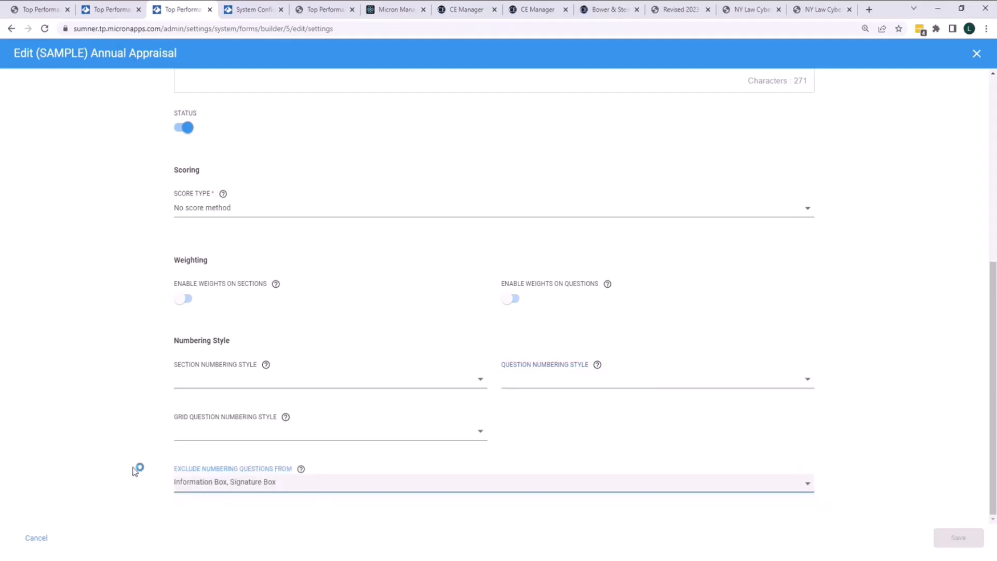
{"action": "scroll", "coordinate": [825, 407], "scroll_direction": "up", "scroll_amount": 6}
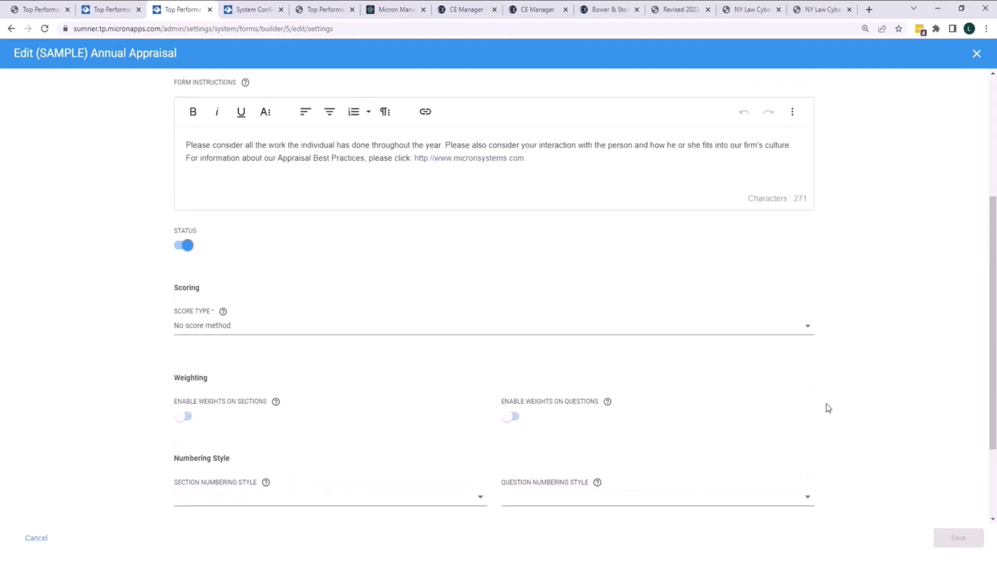
{"action": "left_click", "coordinate": [977, 55]}
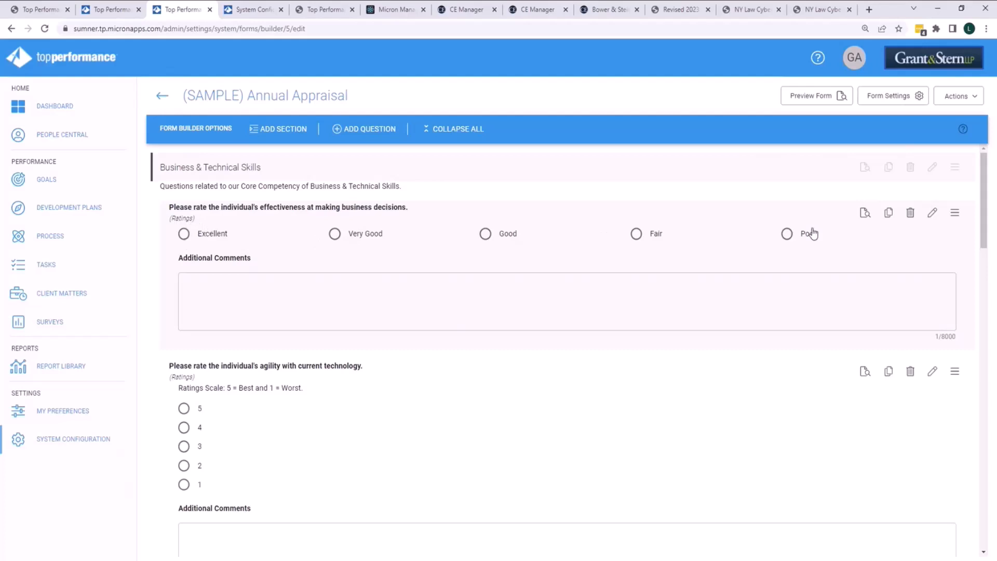
Step: Review the form's sections and their questions from Business & Technical Skills down to Interpersonal Skills
{"action": "scroll", "coordinate": [553, 275], "scroll_direction": "down", "scroll_amount": 1}
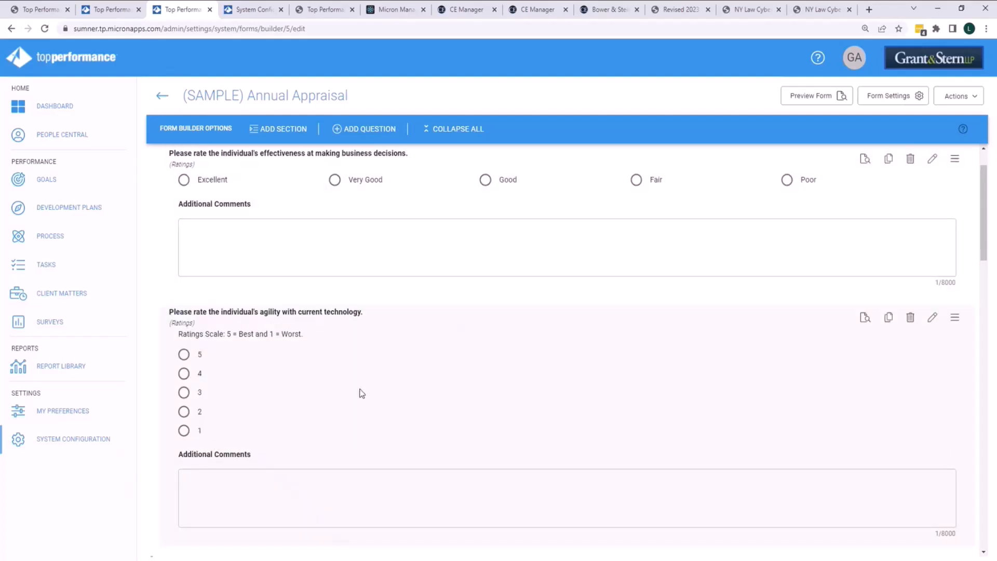
{"action": "scroll", "coordinate": [361, 392], "scroll_direction": "down", "scroll_amount": 2}
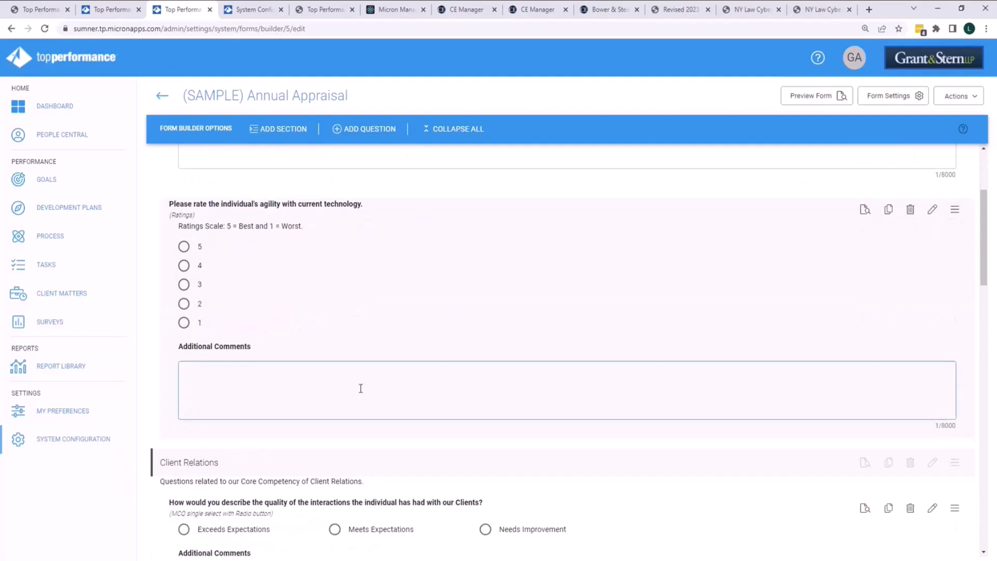
{"action": "scroll", "coordinate": [361, 388], "scroll_direction": "down", "scroll_amount": 3}
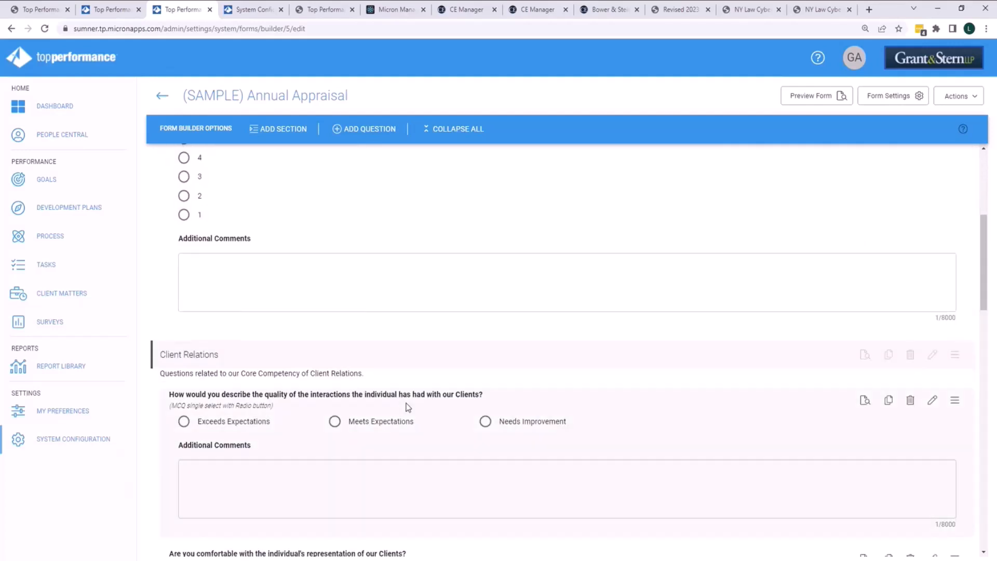
{"action": "scroll", "coordinate": [437, 418], "scroll_direction": "down", "scroll_amount": 6}
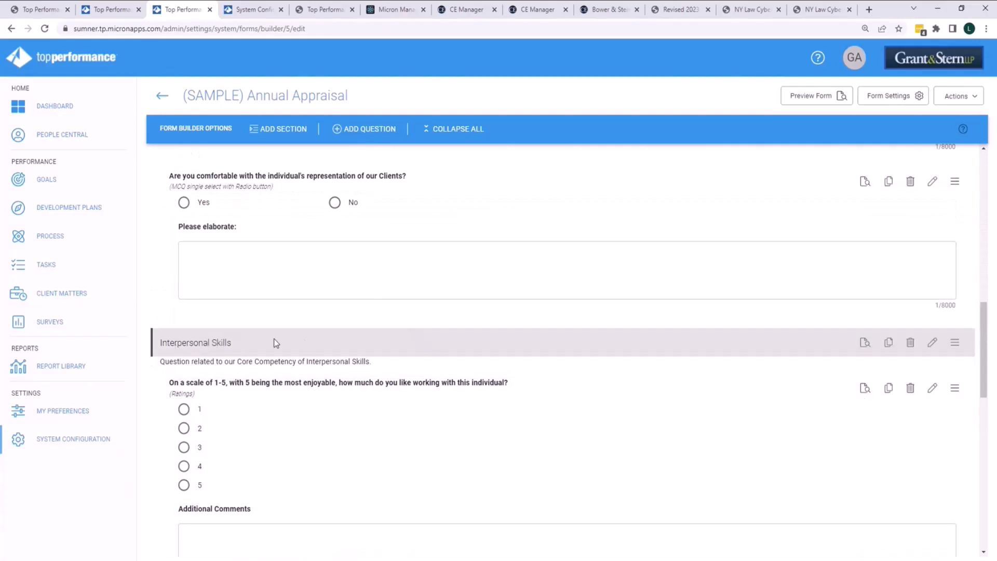
{"action": "scroll", "coordinate": [276, 343], "scroll_direction": "up", "scroll_amount": 4}
{"action": "scroll", "coordinate": [275, 343], "scroll_direction": "up", "scroll_amount": 4}
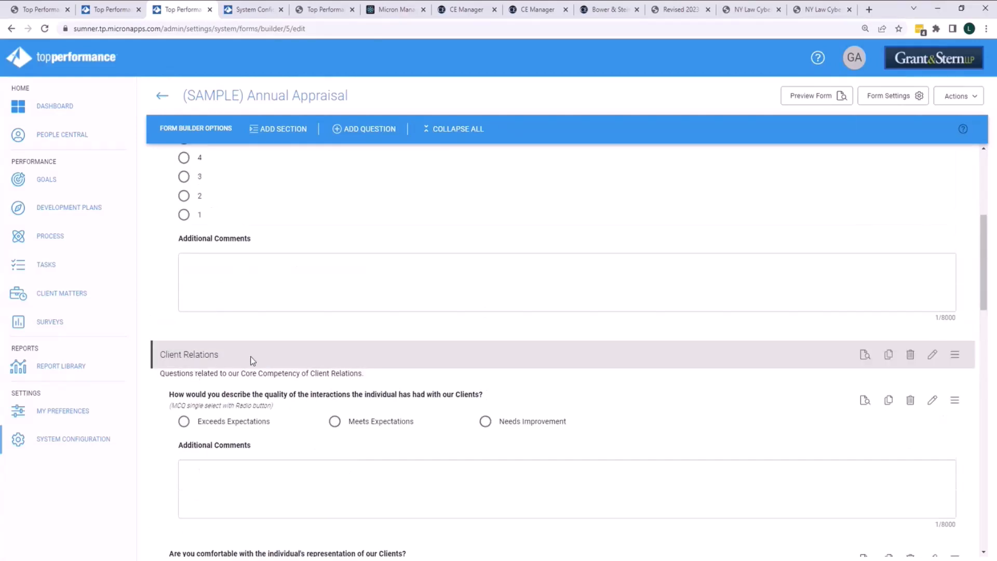
Step: Check which question types can be added to the form, and dismiss the list without adding one
{"action": "scroll", "coordinate": [251, 356], "scroll_direction": "up", "scroll_amount": 6}
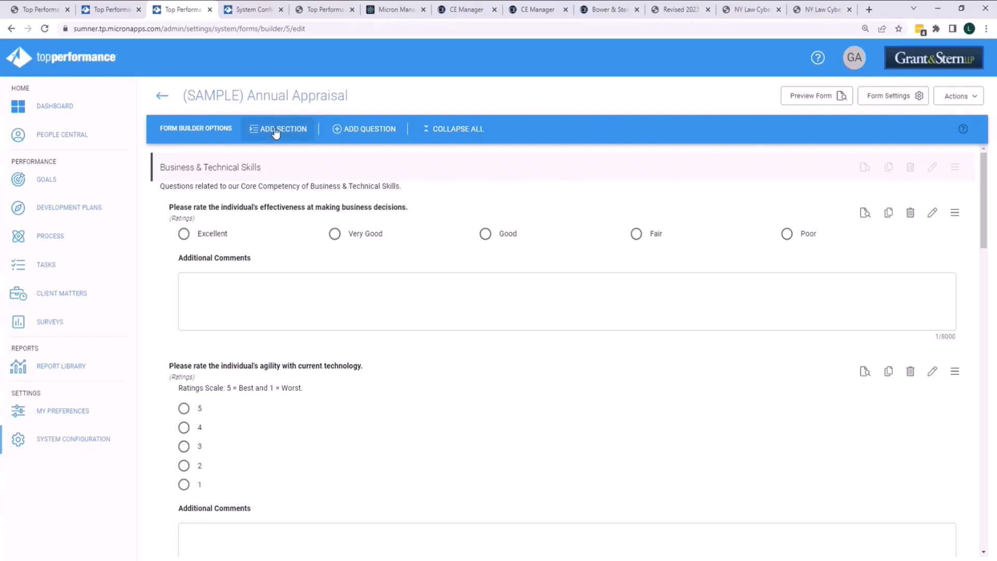
{"action": "left_click", "coordinate": [336, 131]}
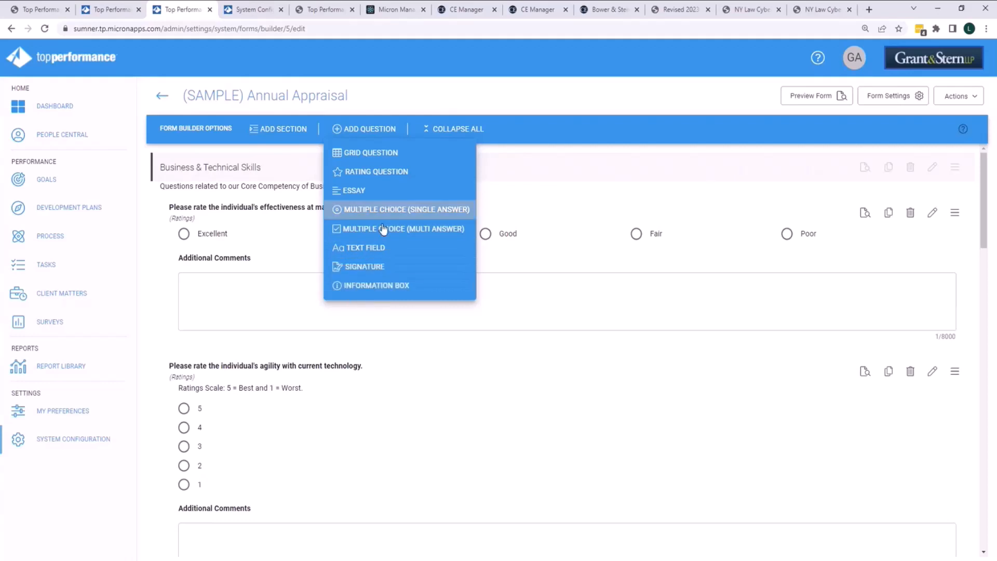
{"action": "left_click", "coordinate": [540, 100]}
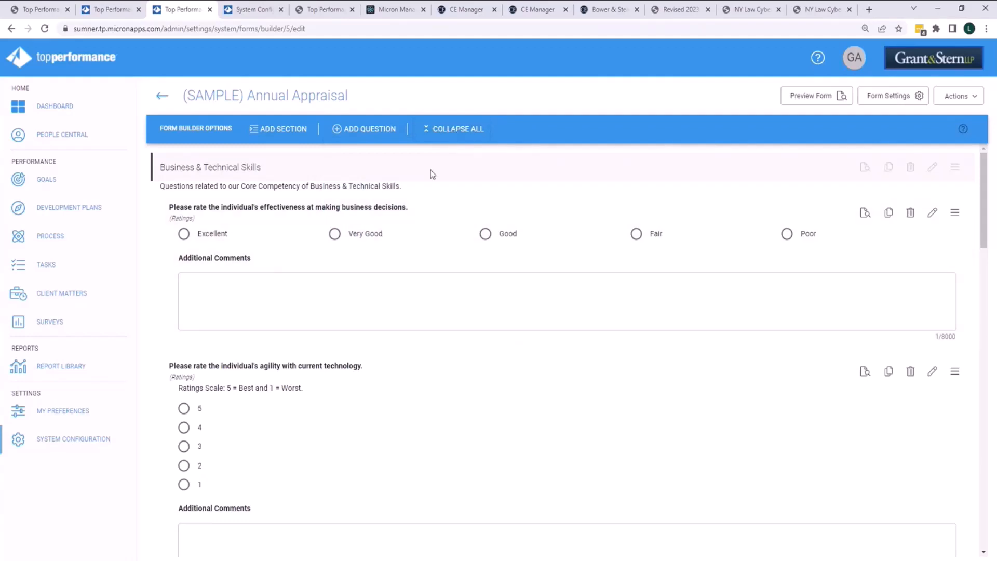
Step: Collapse all questions to review the form's outline down to the Habits section, and expand them all again
{"action": "left_click", "coordinate": [451, 135]}
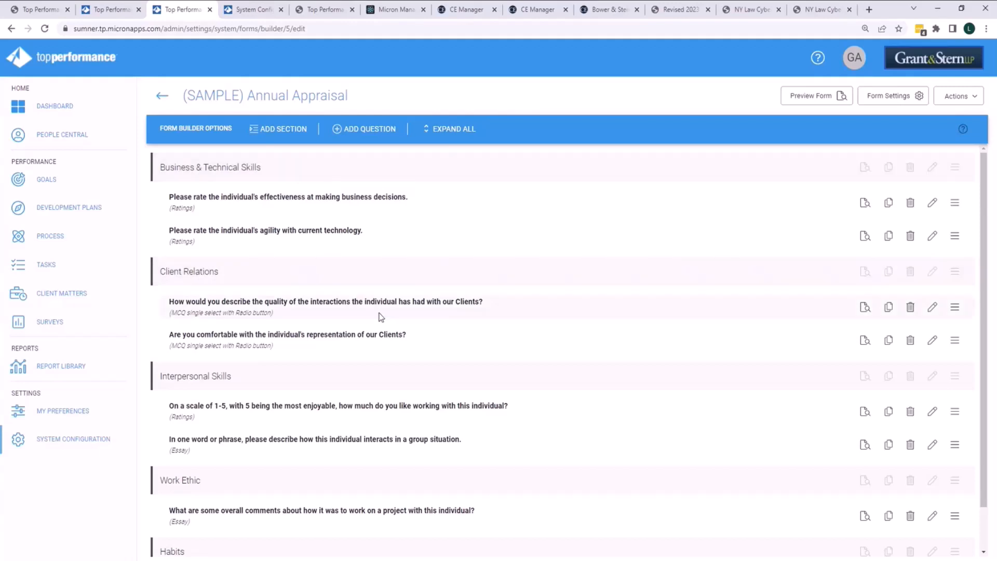
{"action": "scroll", "coordinate": [380, 316], "scroll_direction": "down", "scroll_amount": 1}
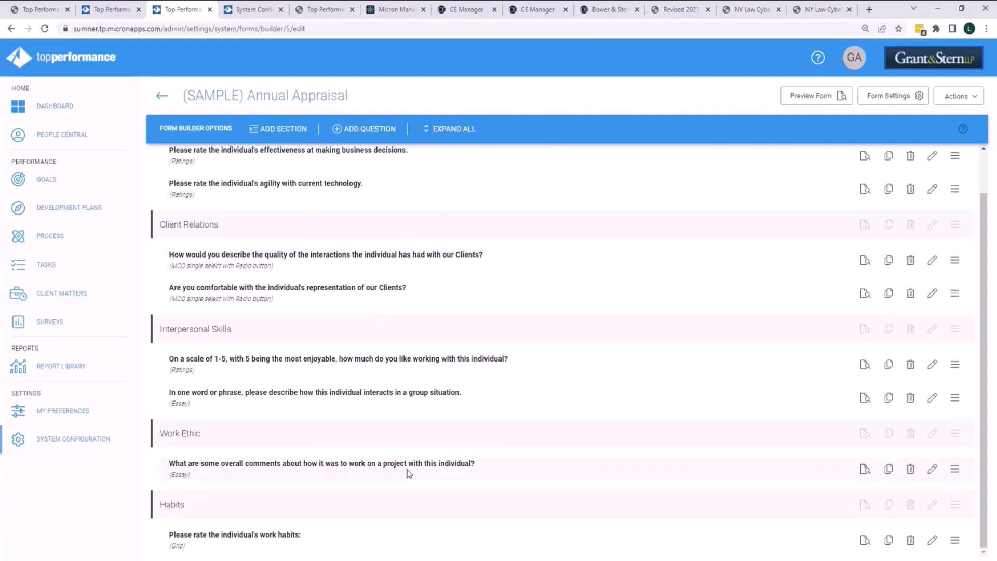
{"action": "scroll", "coordinate": [411, 461], "scroll_direction": "up", "scroll_amount": 1}
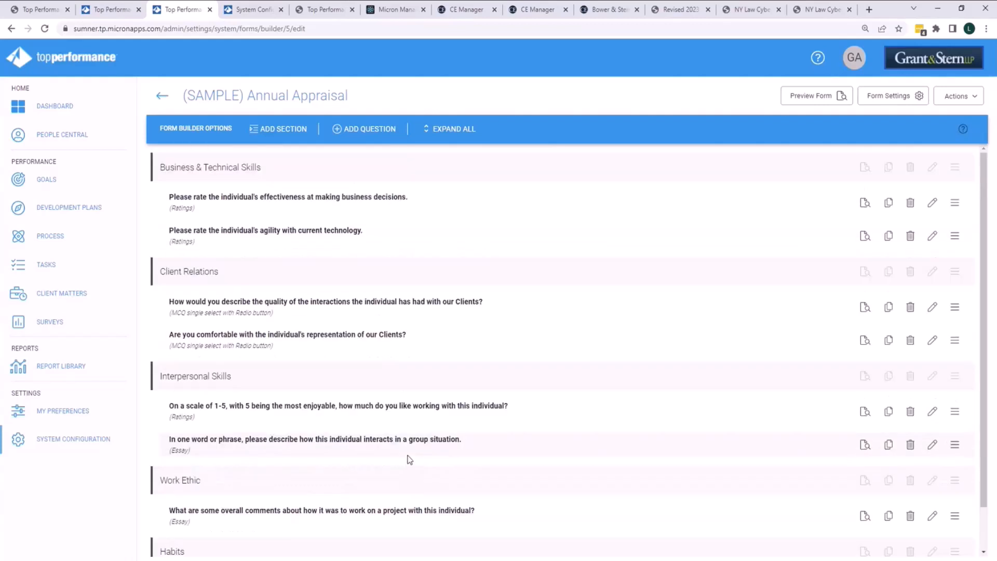
{"action": "left_click", "coordinate": [459, 131]}
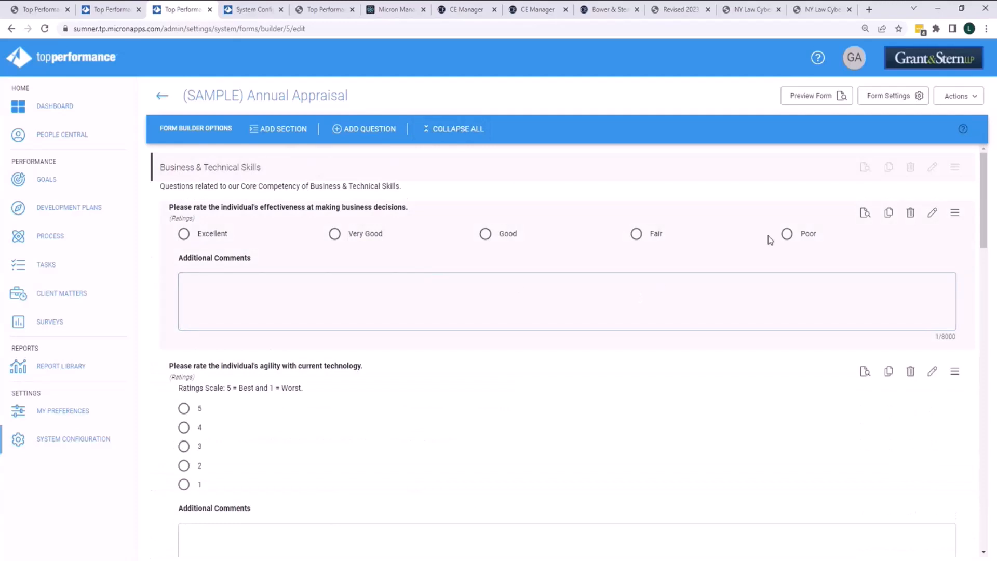
Step: Read the form builder help on sections and question types down to Information Box, and close it
{"action": "left_click", "coordinate": [962, 130]}
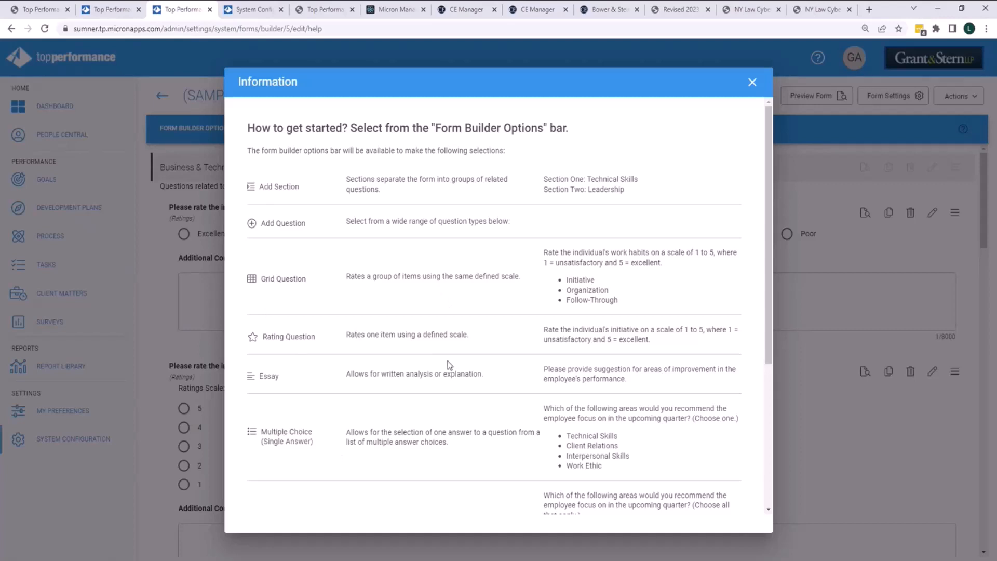
{"action": "scroll", "coordinate": [449, 365], "scroll_direction": "down", "scroll_amount": 1}
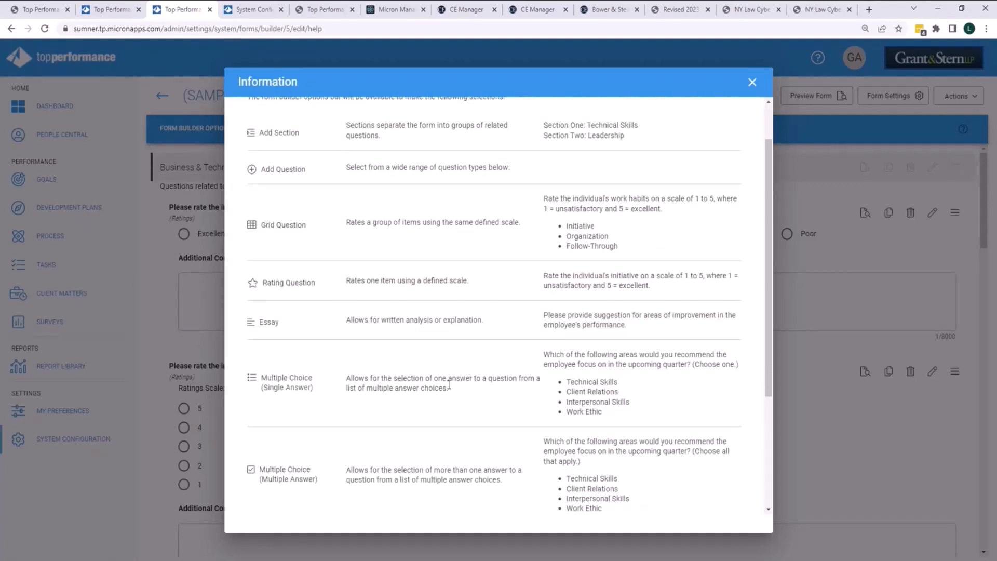
{"action": "scroll", "coordinate": [675, 401], "scroll_direction": "down", "scroll_amount": 3}
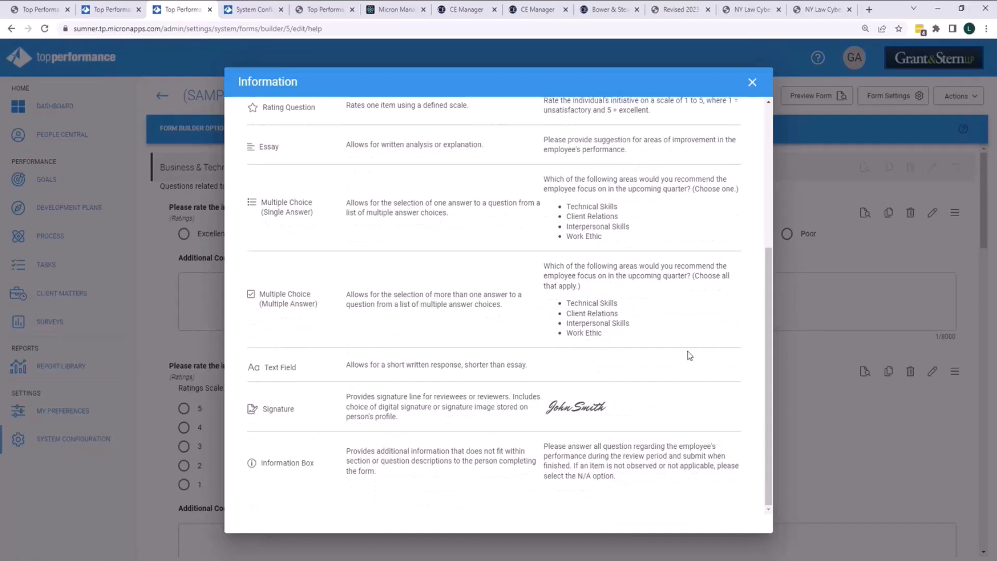
{"action": "scroll", "coordinate": [711, 321], "scroll_direction": "up", "scroll_amount": 2}
{"action": "scroll", "coordinate": [711, 326], "scroll_direction": "up", "scroll_amount": 3}
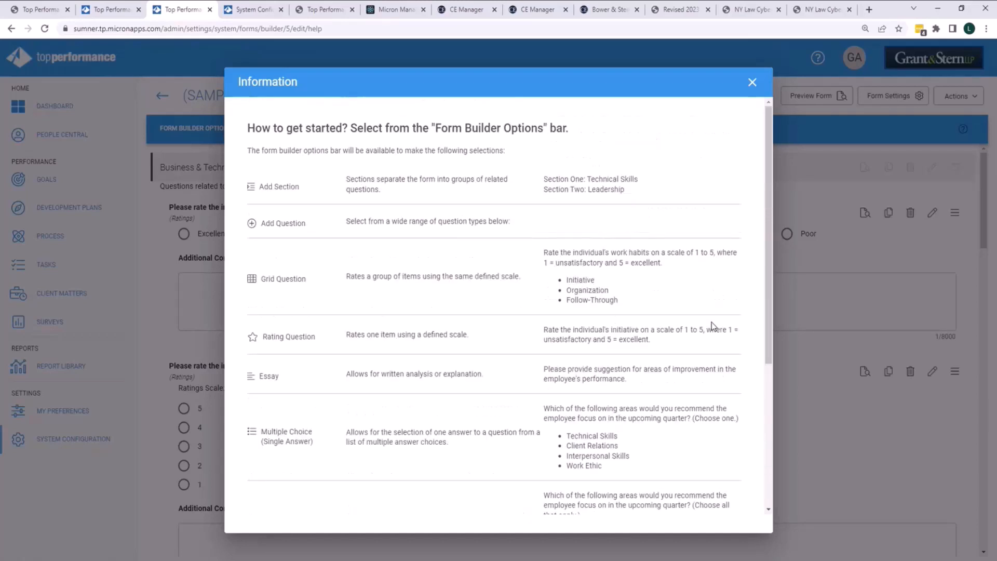
{"action": "left_click", "coordinate": [752, 83]}
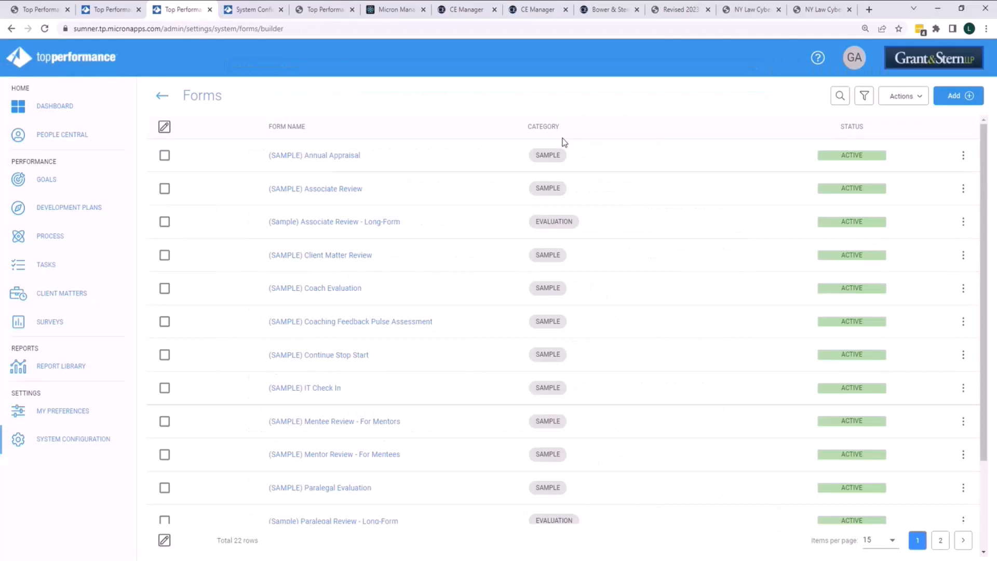
Step: Start a new form from the forms list and name it Micron Sample
{"action": "left_click", "coordinate": [957, 99]}
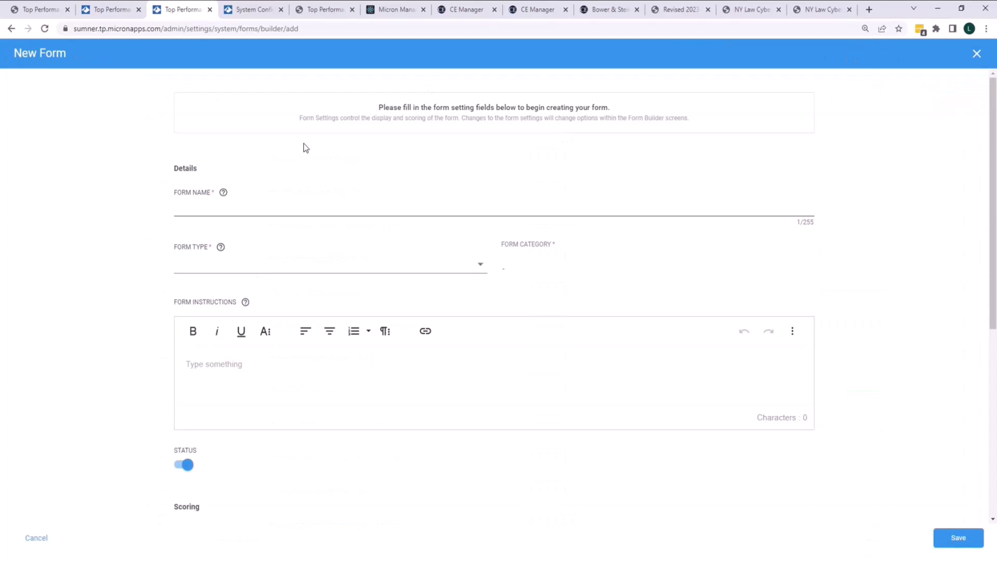
{"action": "left_click", "coordinate": [195, 202]}
{"action": "left_click", "coordinate": [225, 203]}
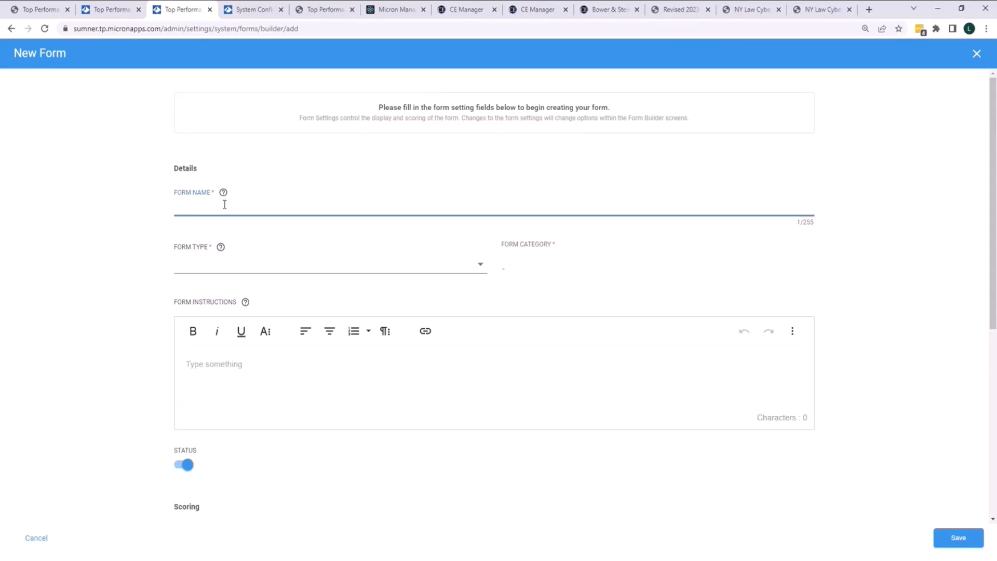
{"action": "type", "text": "Micron Sample"}
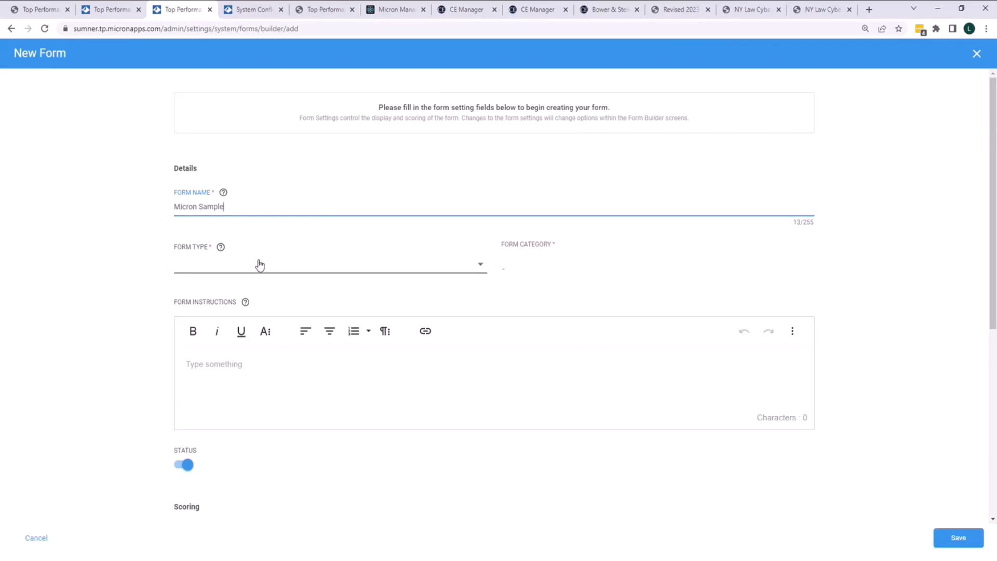
Step: Set the new form's type to Evaluation and its category to Self-Evaluation
{"action": "left_click", "coordinate": [220, 275]}
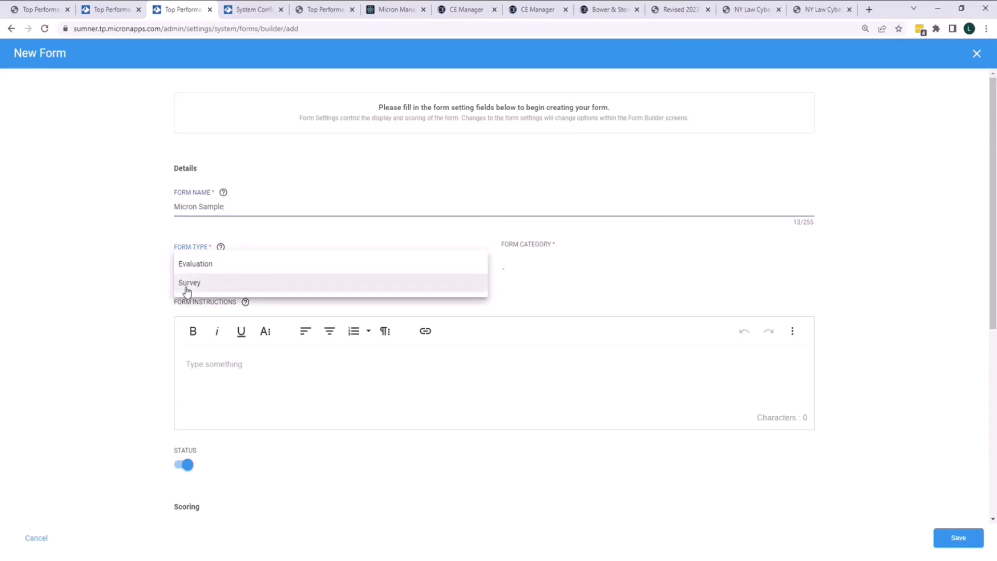
{"action": "left_click", "coordinate": [192, 265]}
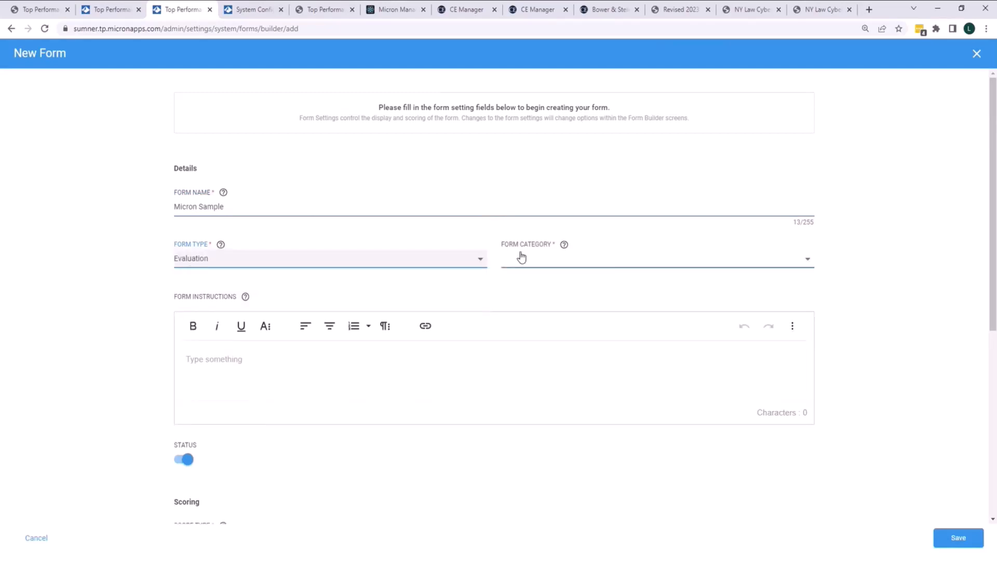
{"action": "left_click", "coordinate": [543, 264]}
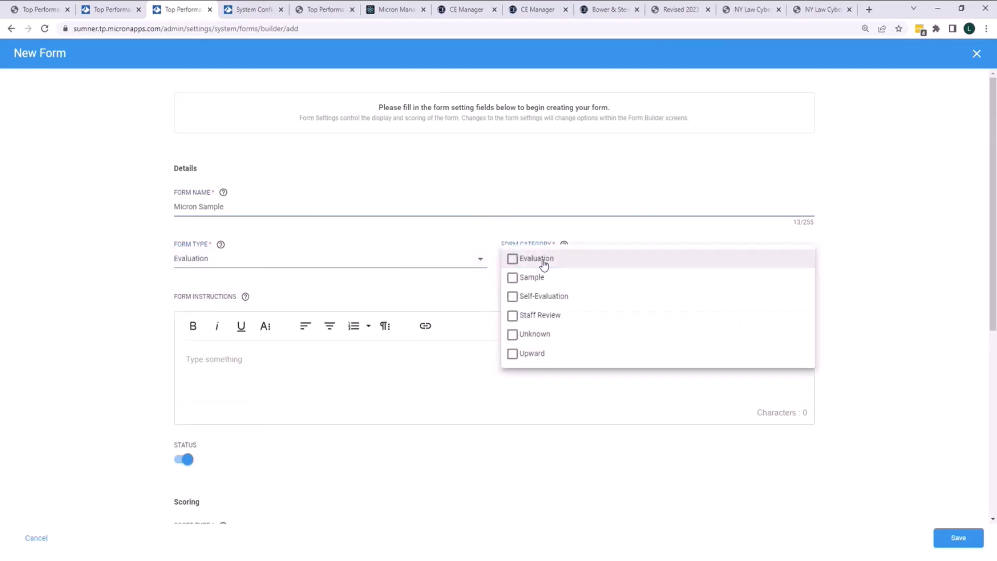
{"action": "left_click", "coordinate": [512, 297]}
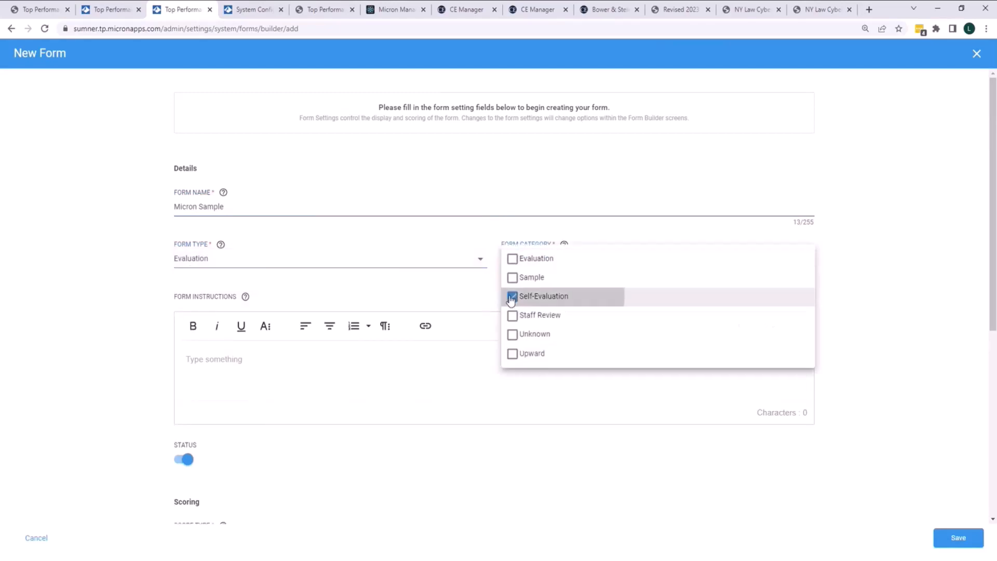
{"action": "left_click", "coordinate": [440, 295]}
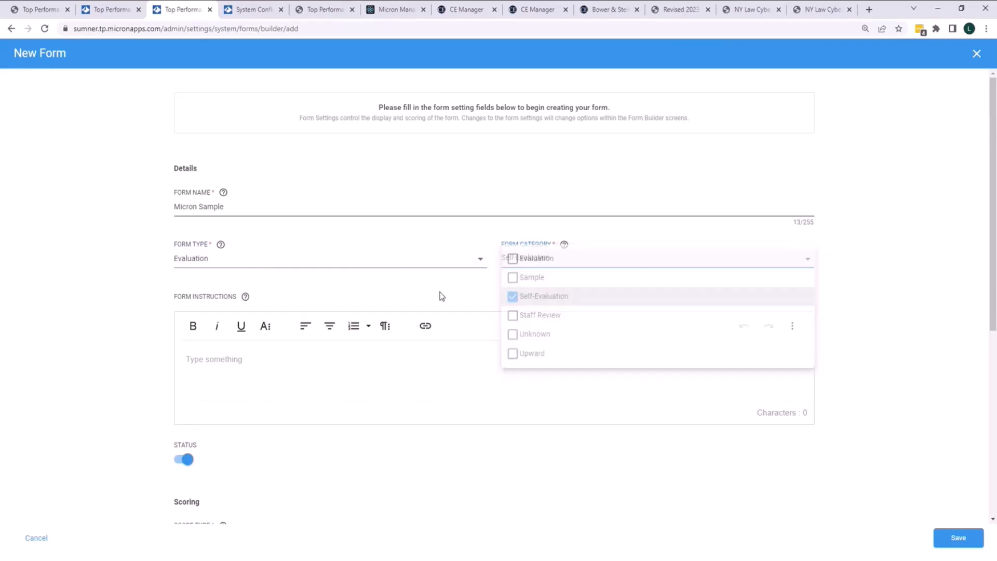
Step: Enter the form instructions on separate lines: "Ratings:", "5 = Good", "4 = Fair" and "ETC..."
{"action": "left_click", "coordinate": [232, 357]}
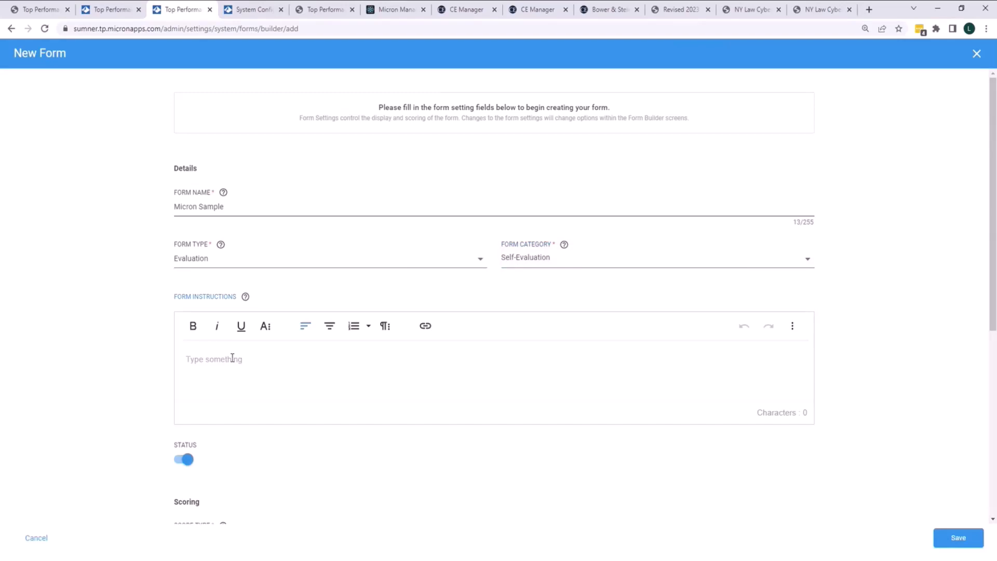
{"action": "type", "text": "Ratings:"}
{"action": "key", "text": "Return"}
{"action": "type", "text": "5 = Good"}
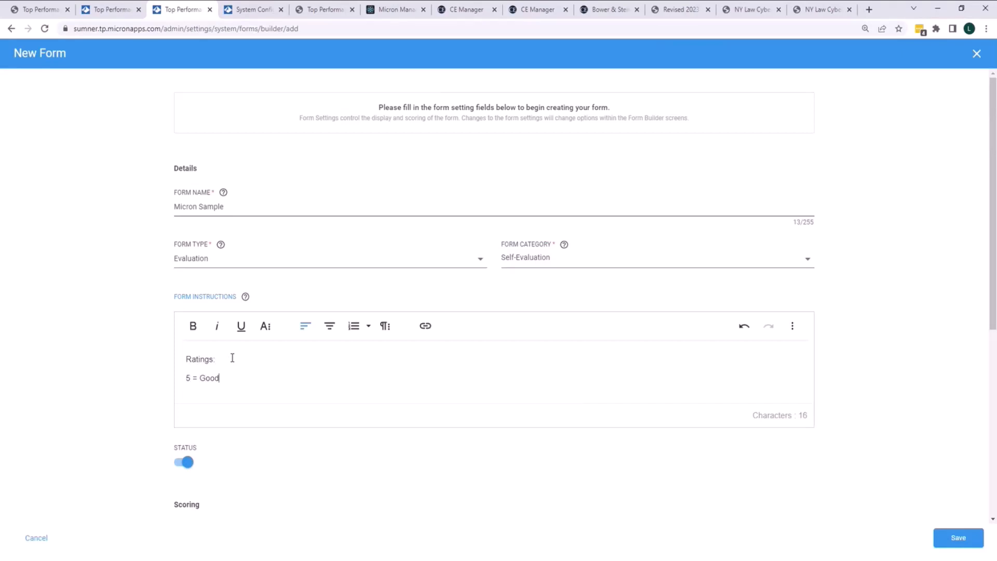
{"action": "key", "text": "Return"}
{"action": "type", "text": "4 = Fair"}
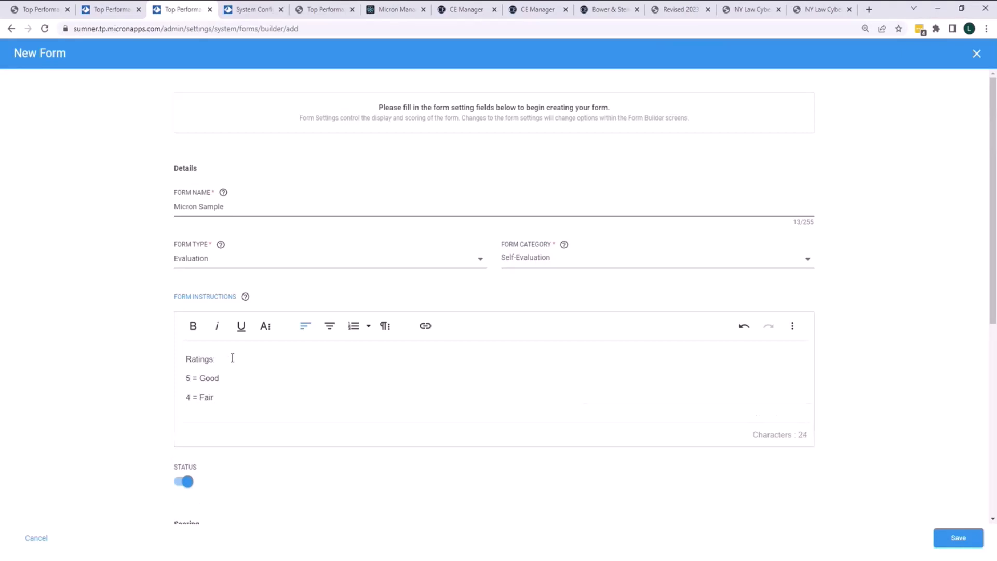
{"action": "key", "text": "Return"}
{"action": "type", "text": "ETC.."}
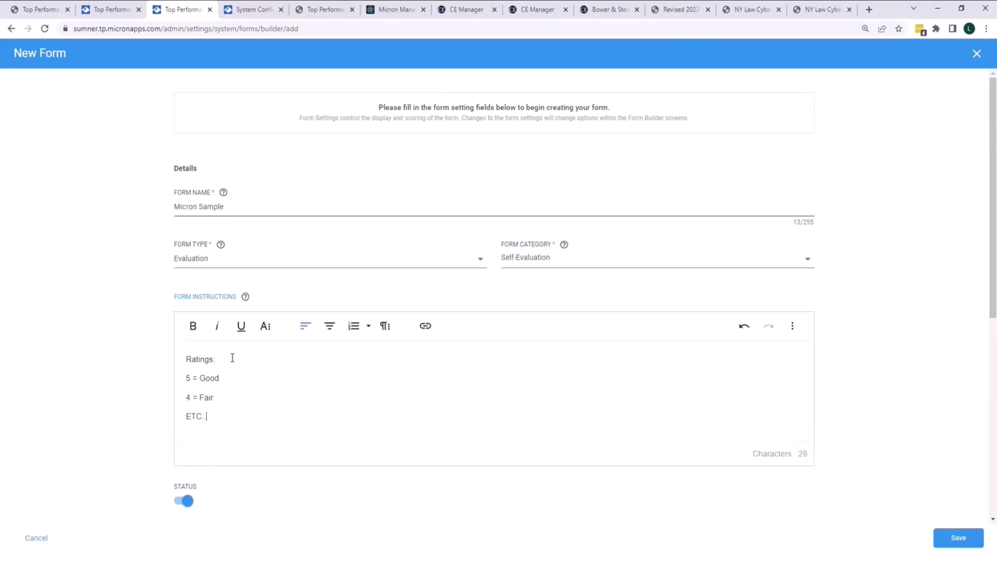
{"action": "type", "text": "."}
Step: Set the form's score type to use the Multiple Choice and Ratings responses to calculate the score
{"action": "scroll", "coordinate": [178, 409], "scroll_direction": "down", "scroll_amount": 2}
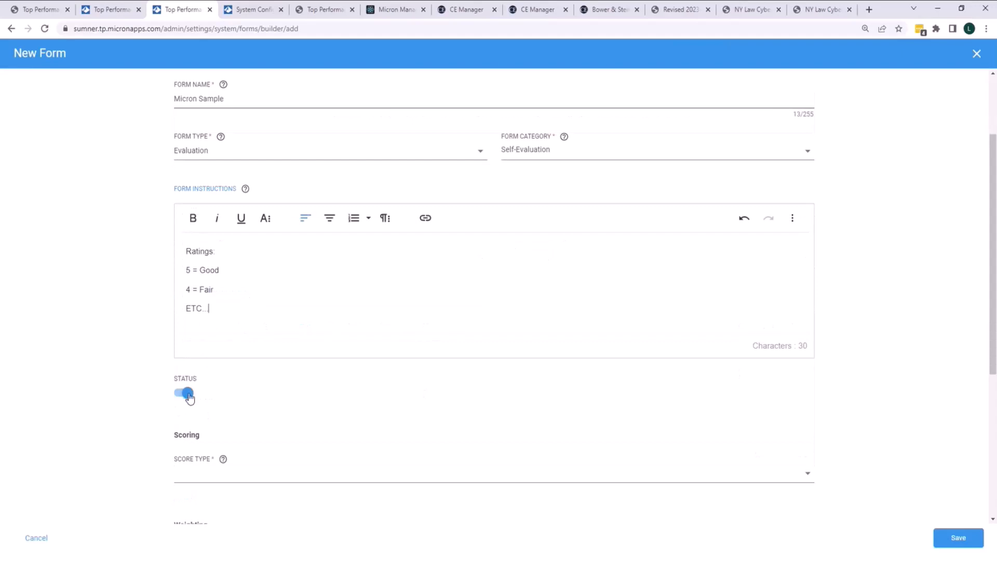
{"action": "scroll", "coordinate": [273, 386], "scroll_direction": "down", "scroll_amount": 2}
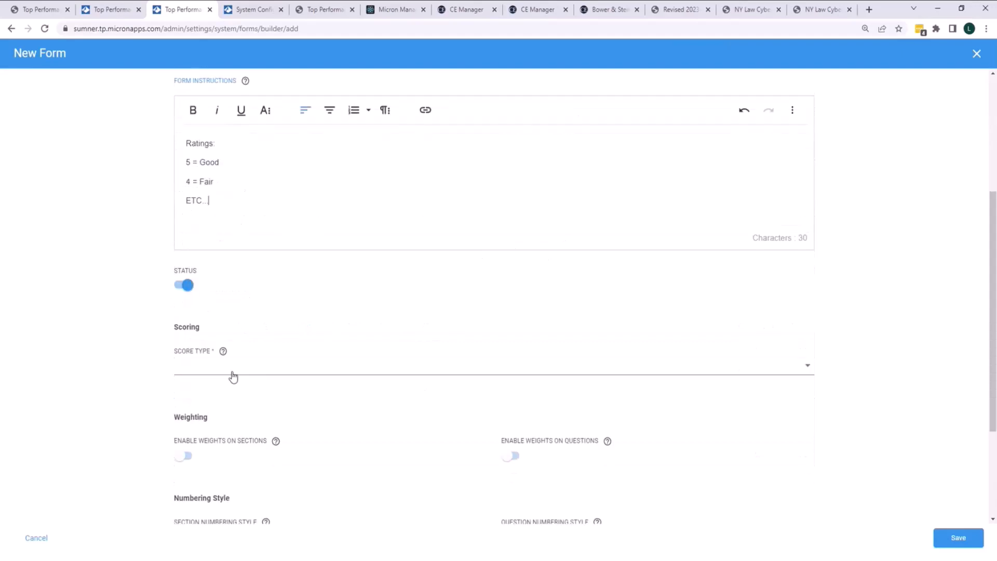
{"action": "left_click", "coordinate": [211, 370]}
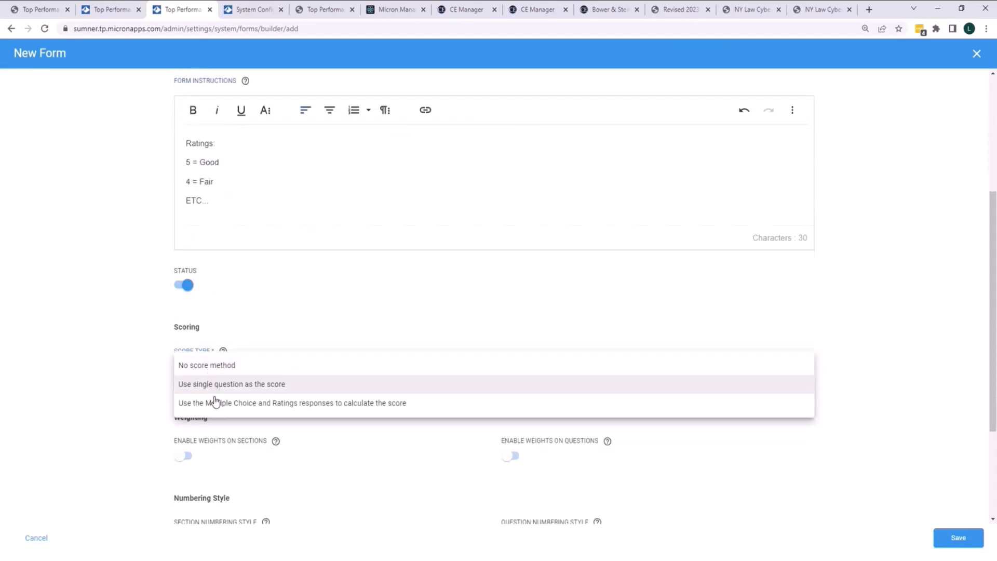
{"action": "left_click", "coordinate": [203, 401]}
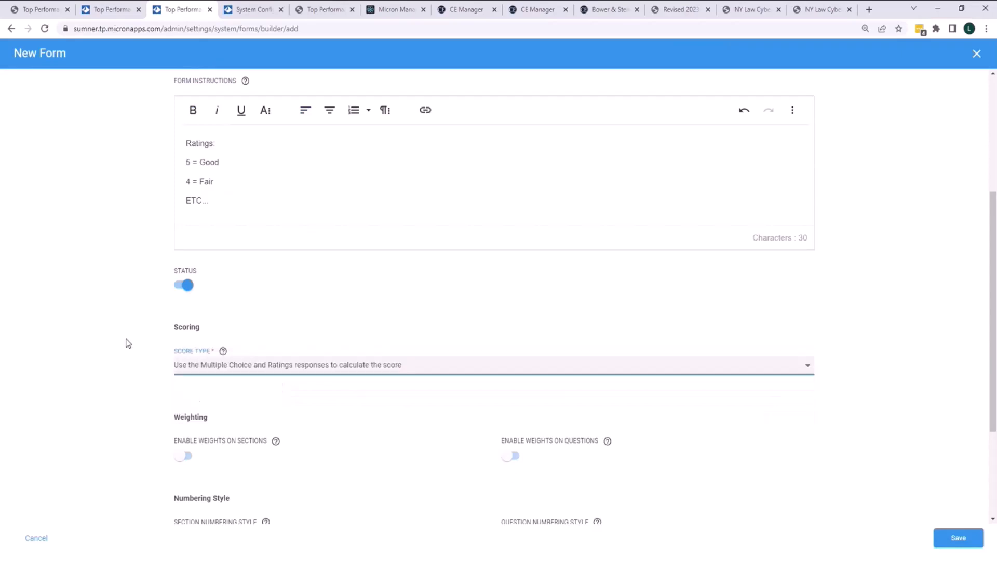
Step: Set the form's question numbering style to 1, 2, 3, ..
{"action": "scroll", "coordinate": [149, 358], "scroll_direction": "down", "scroll_amount": 1}
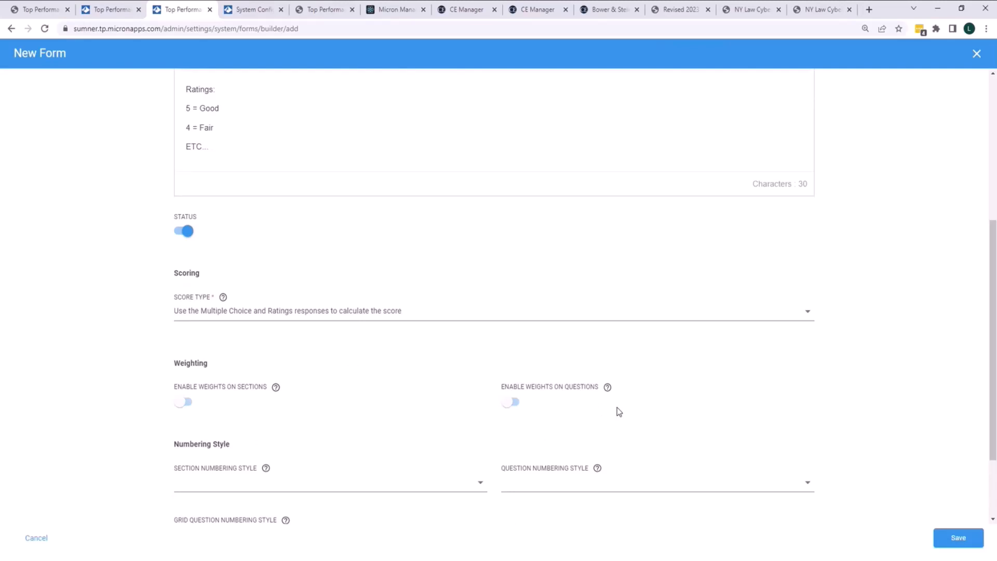
{"action": "scroll", "coordinate": [617, 407], "scroll_direction": "down", "scroll_amount": 1}
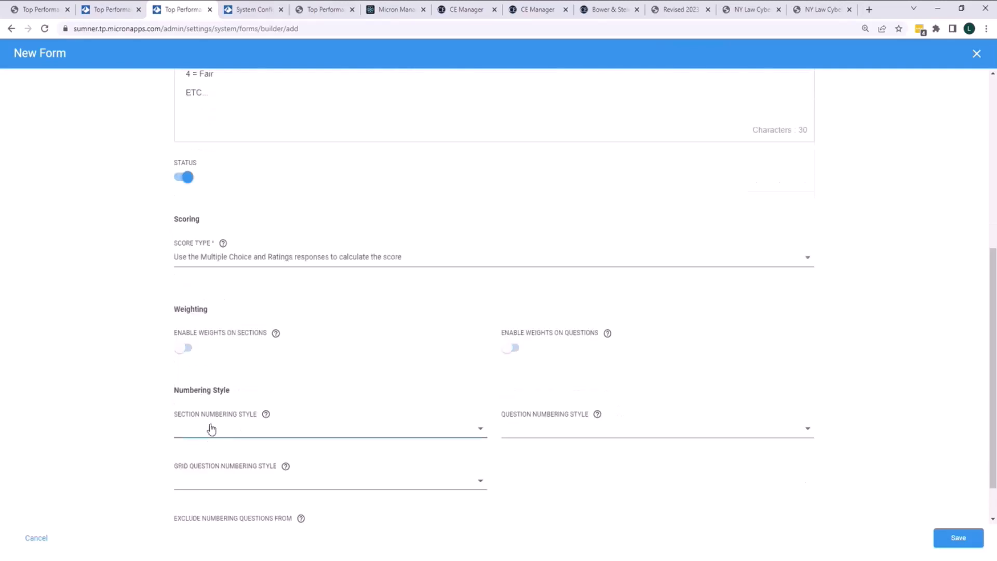
{"action": "left_click", "coordinate": [565, 435]}
{"action": "left_click", "coordinate": [521, 451]}
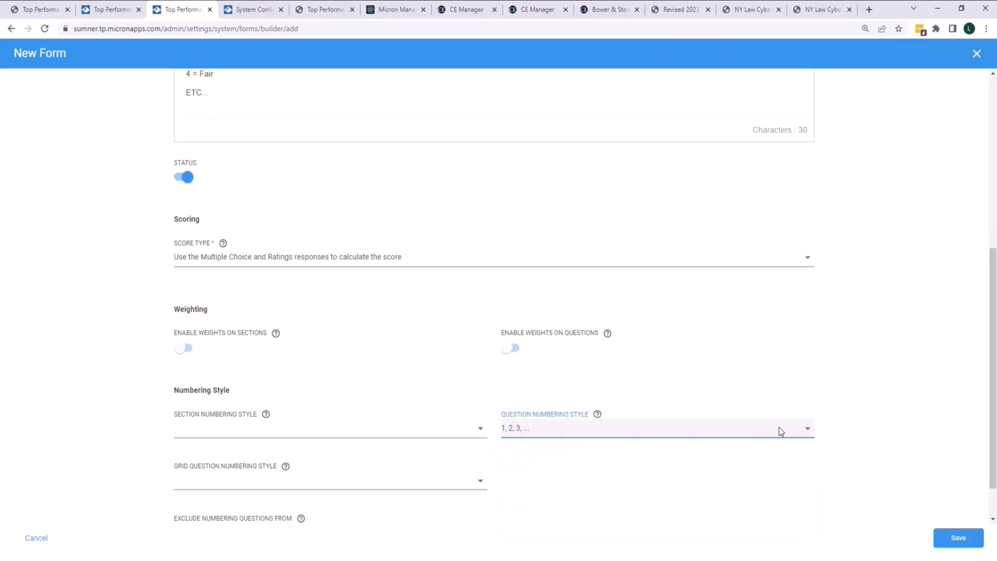
Step: Exclude Information Box and Signature Box from question numbering, and save the new form
{"action": "scroll", "coordinate": [819, 388], "scroll_direction": "down", "scroll_amount": 1}
{"action": "left_click", "coordinate": [222, 493]}
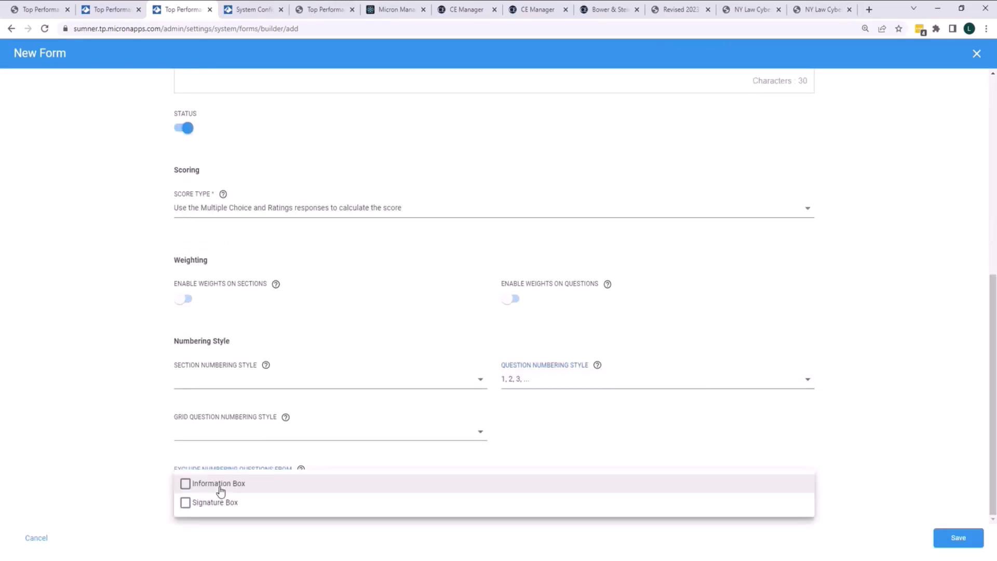
{"action": "left_click", "coordinate": [192, 484]}
{"action": "left_click", "coordinate": [199, 504]}
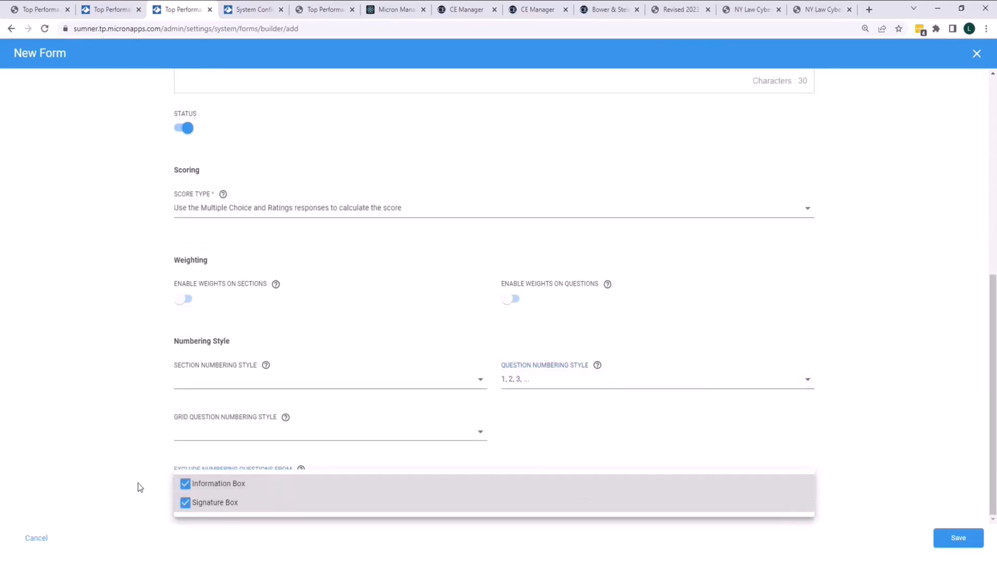
{"action": "left_click", "coordinate": [127, 470]}
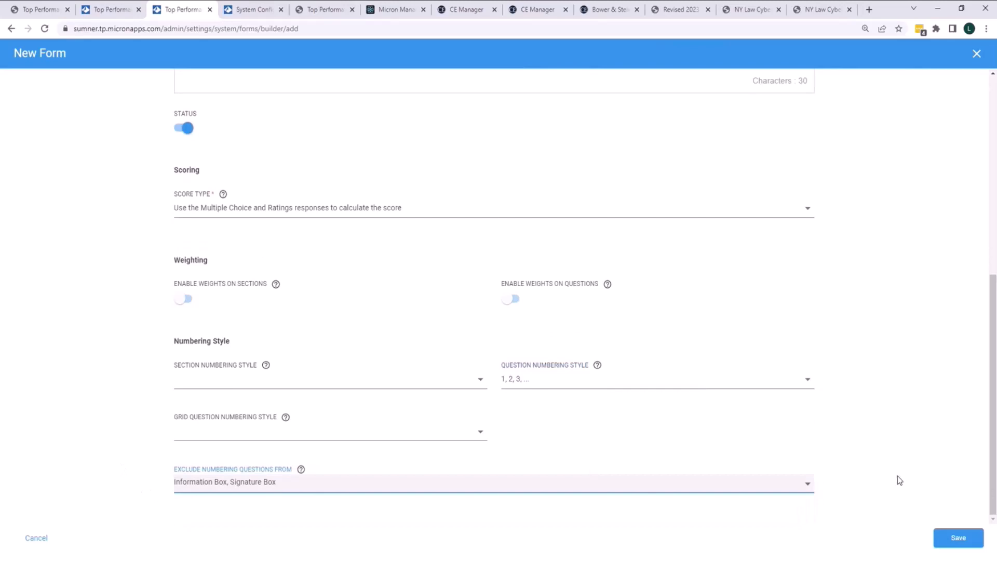
{"action": "left_click", "coordinate": [955, 539]}
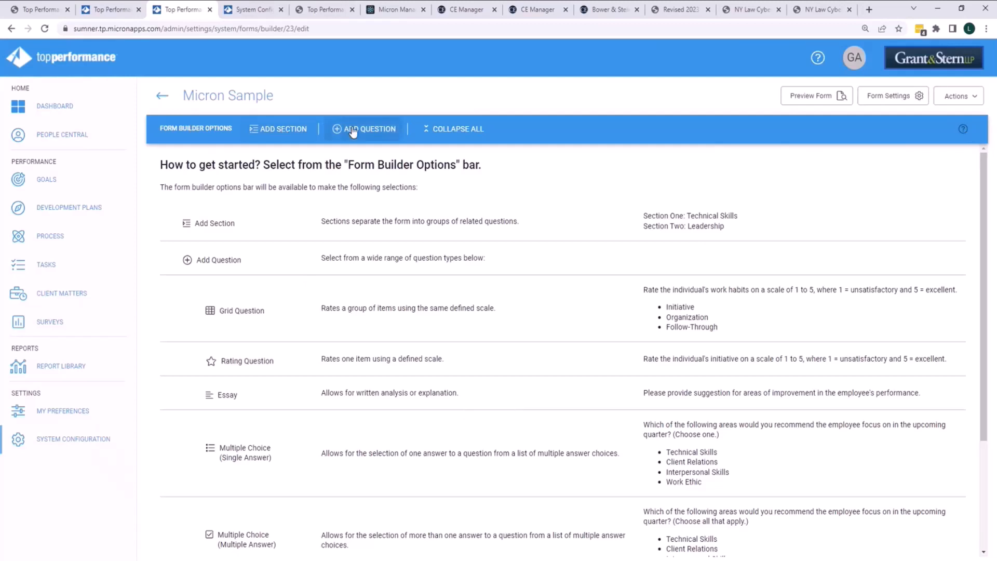
Step: Add a section named Section A to the form, leaving its descriptive details empty
{"action": "left_click", "coordinate": [285, 130]}
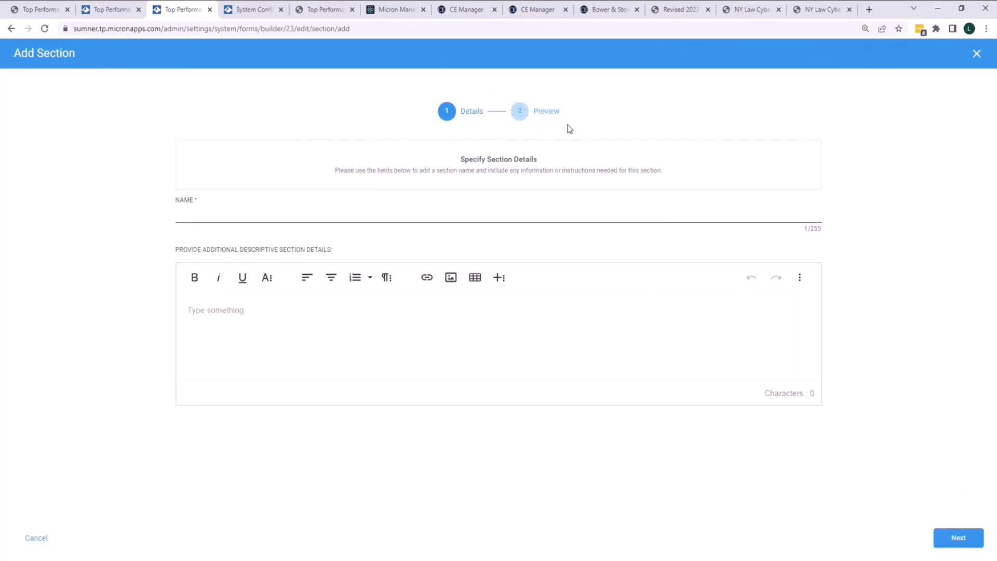
{"action": "left_click", "coordinate": [379, 206]}
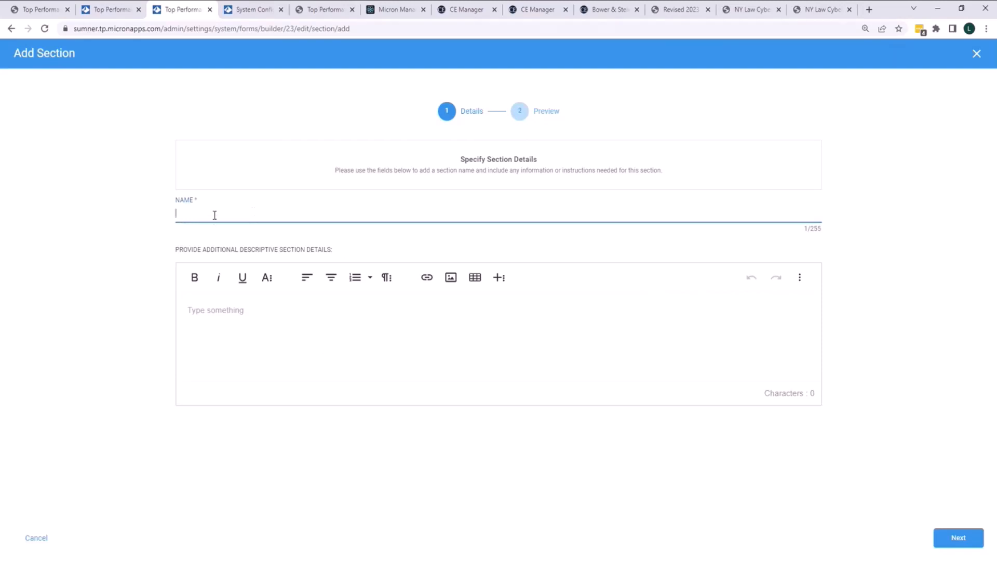
{"action": "type", "text": "Section A"}
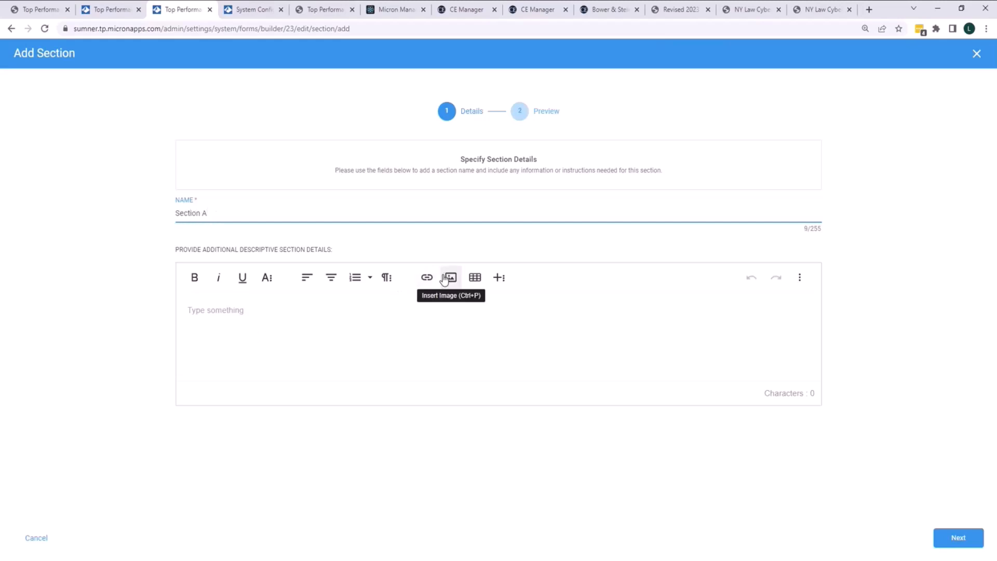
{"action": "left_click", "coordinate": [959, 539]}
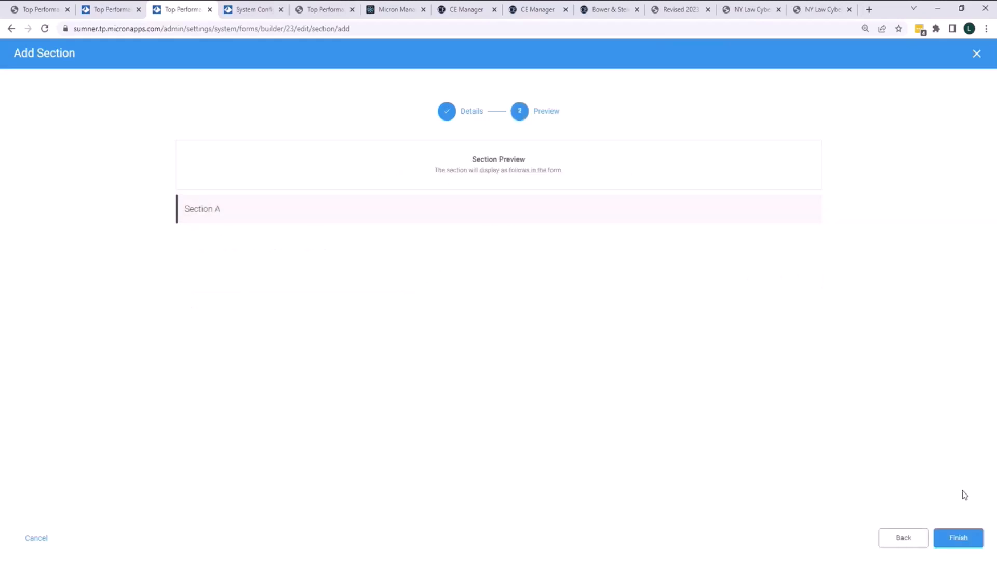
{"action": "left_click", "coordinate": [960, 540]}
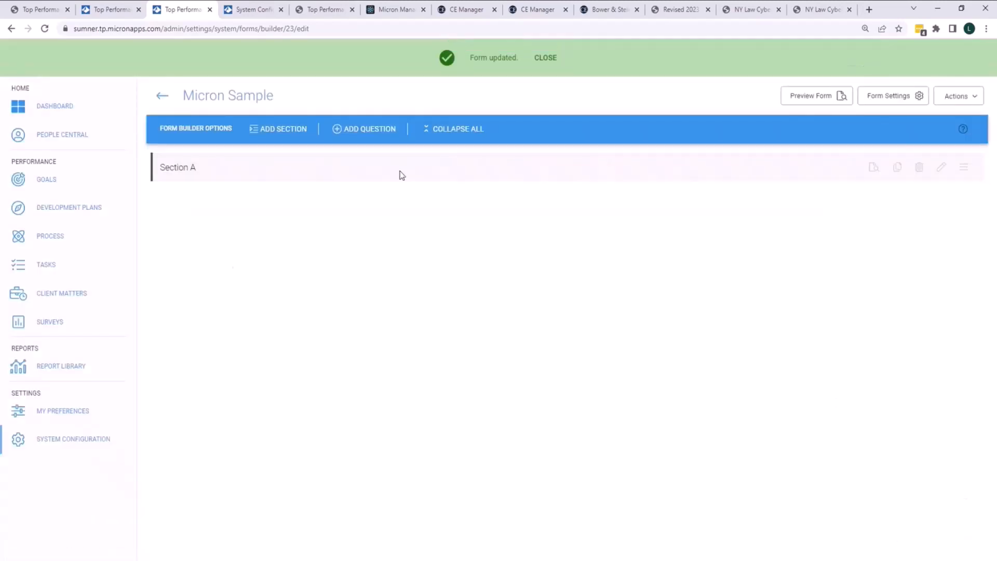
Step: Start a rating question in Section A titled "Question #1" with the descriptive details "Instructions..."
{"action": "left_click", "coordinate": [369, 131]}
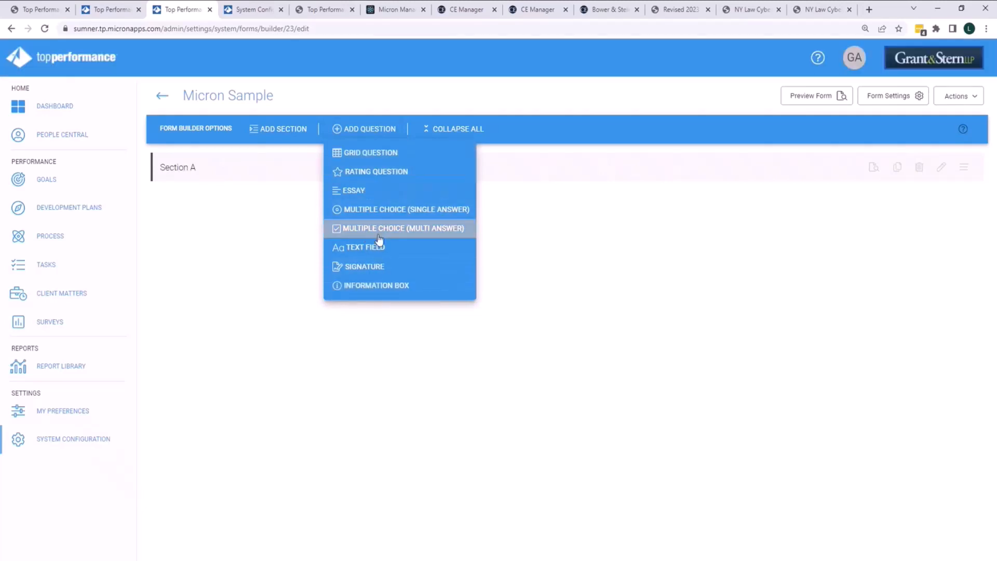
{"action": "left_click", "coordinate": [372, 174]}
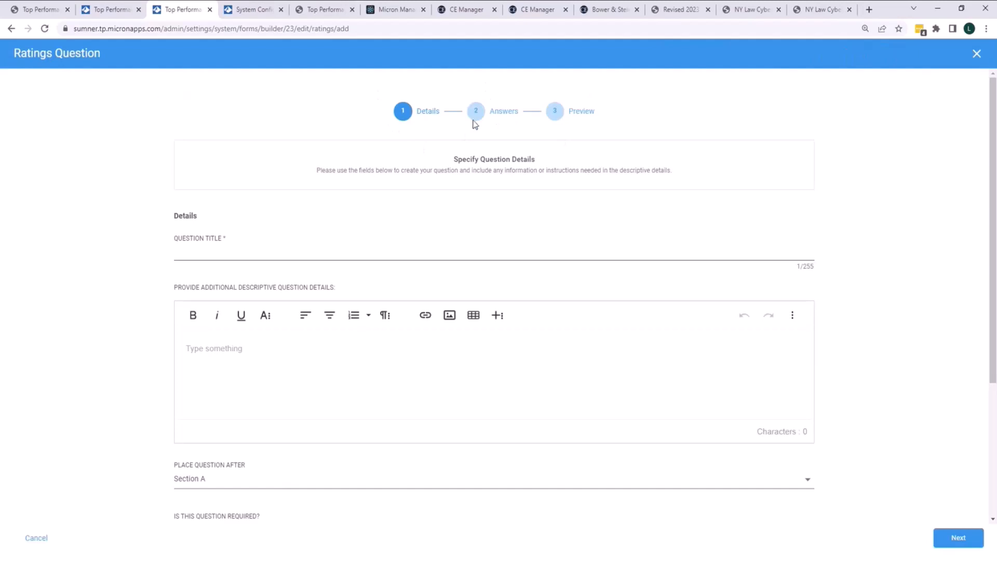
{"action": "left_click", "coordinate": [191, 252]}
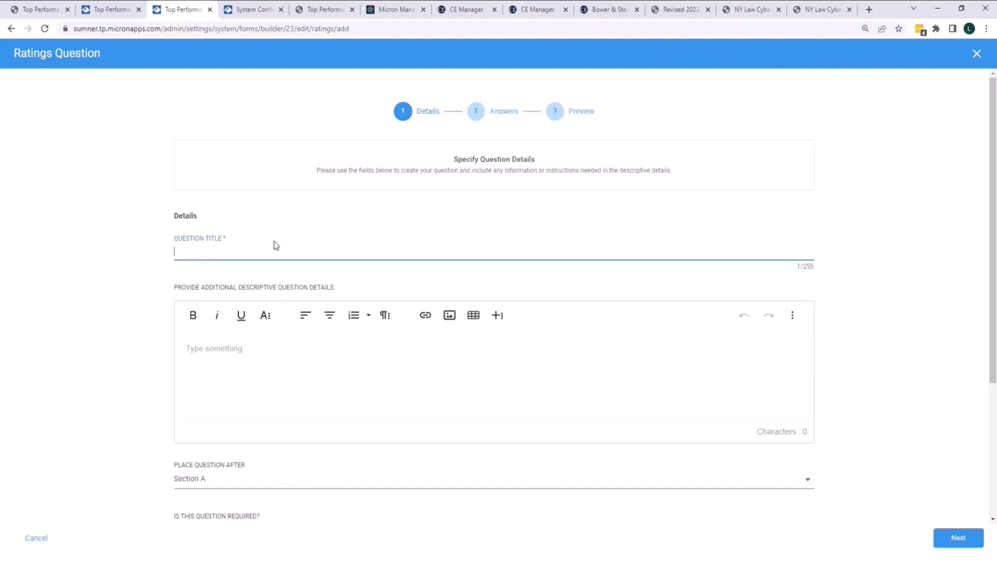
{"action": "type", "text": "Question #1"}
{"action": "left_click", "coordinate": [219, 353]}
{"action": "type", "text": "Instructions..."}
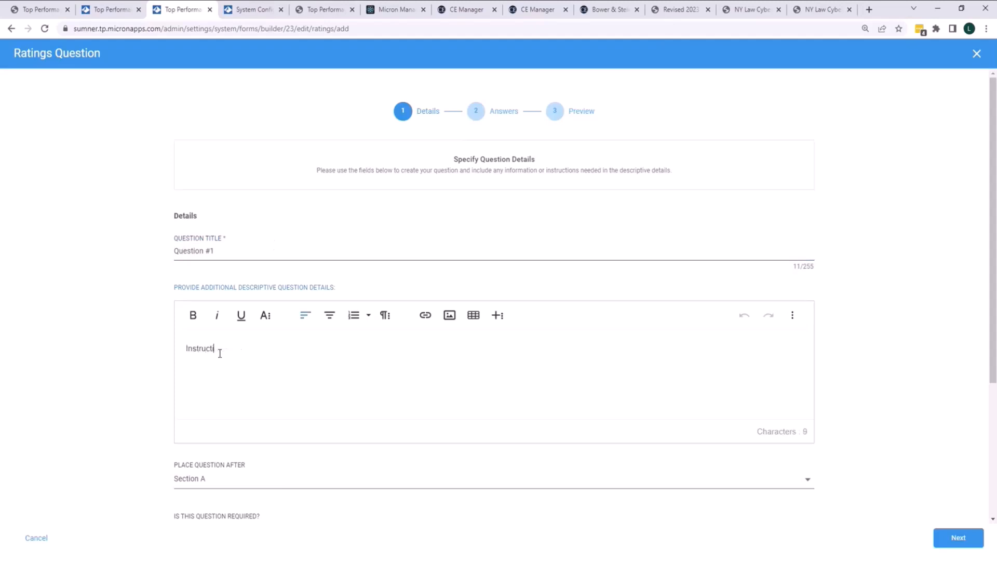
Step: Enable optional comments on the rating question with the comments title "Please elaborate:"
{"action": "scroll", "coordinate": [182, 432], "scroll_direction": "down", "scroll_amount": 2}
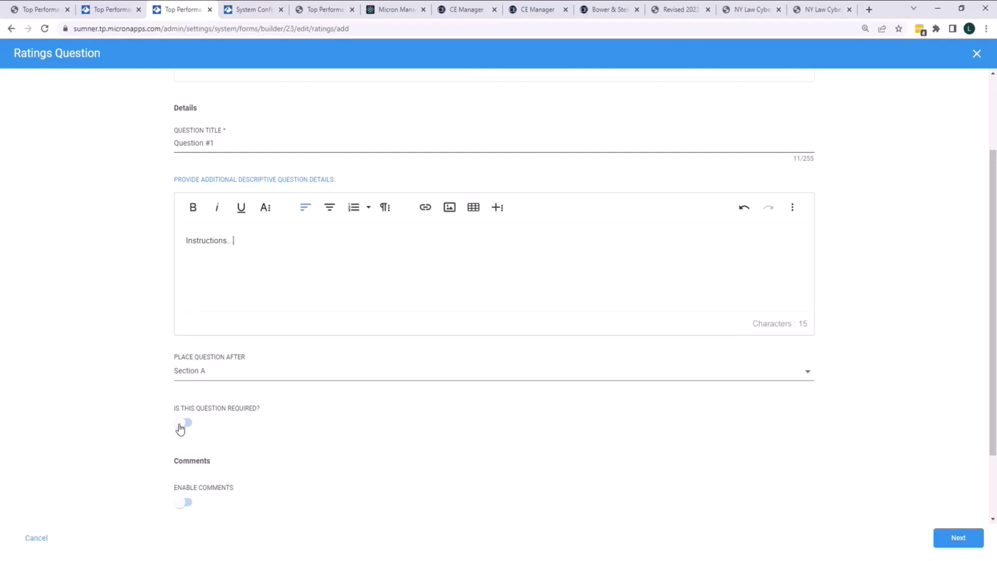
{"action": "scroll", "coordinate": [147, 415], "scroll_direction": "down", "scroll_amount": 2}
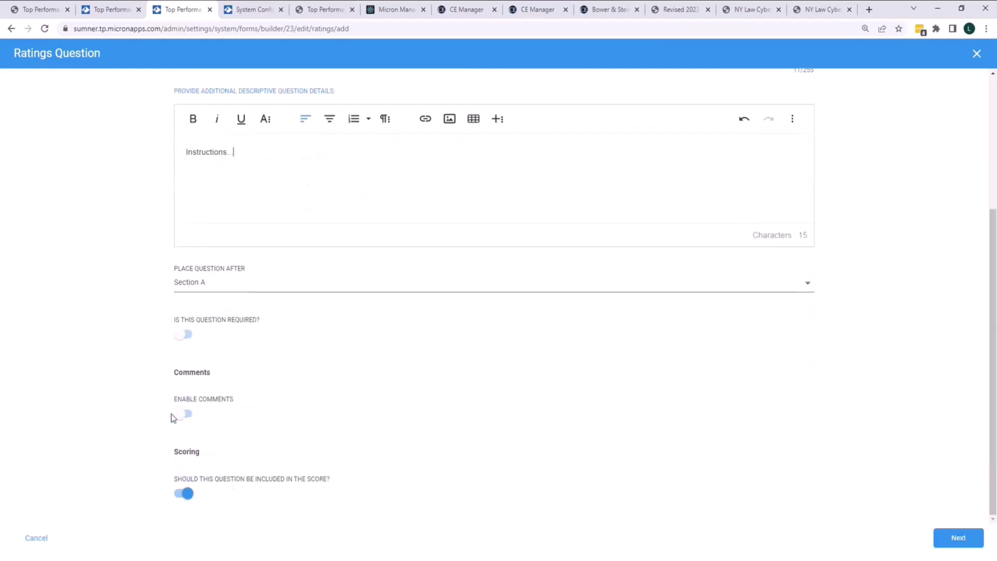
{"action": "left_click", "coordinate": [182, 417]}
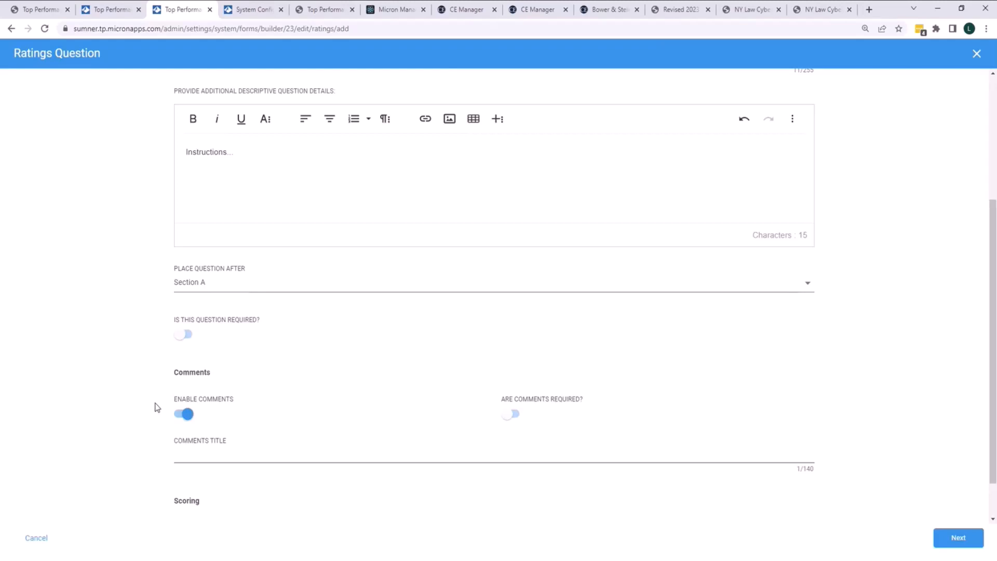
{"action": "left_click", "coordinate": [215, 452]}
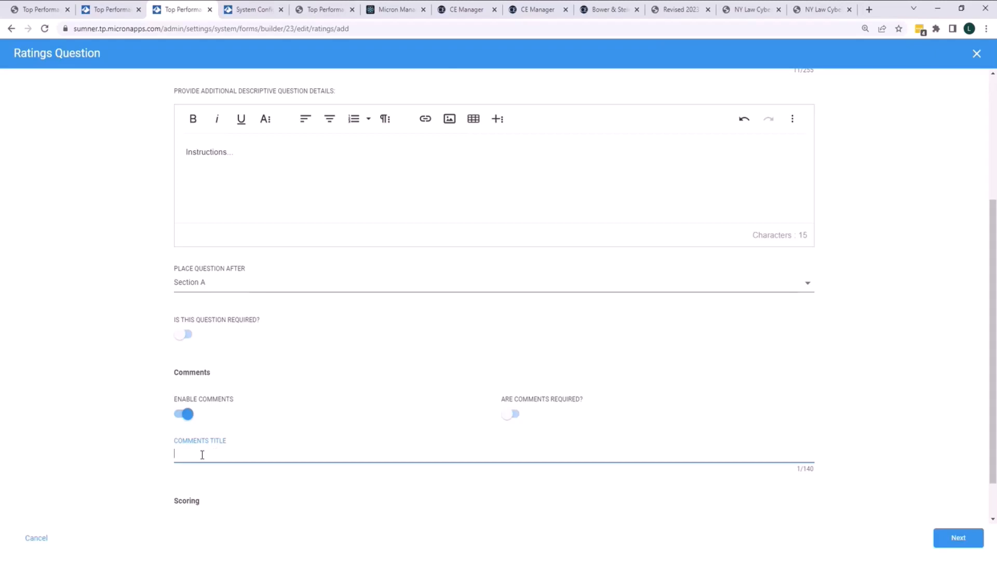
{"action": "type", "text": "Please elaborate:"}
{"action": "scroll", "coordinate": [327, 411], "scroll_direction": "down", "scroll_amount": 1}
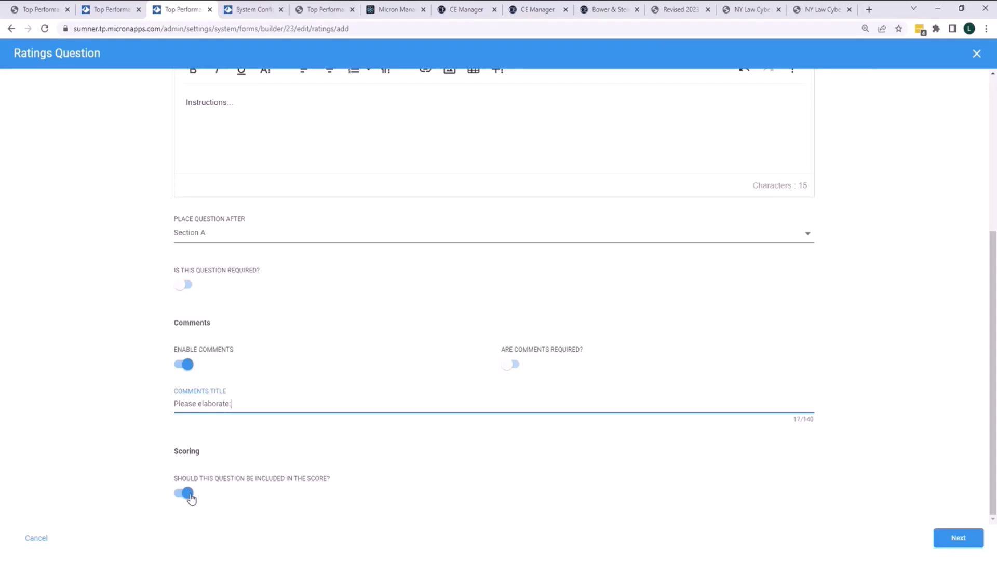
{"action": "scroll", "coordinate": [590, 497], "scroll_direction": "up", "scroll_amount": 5}
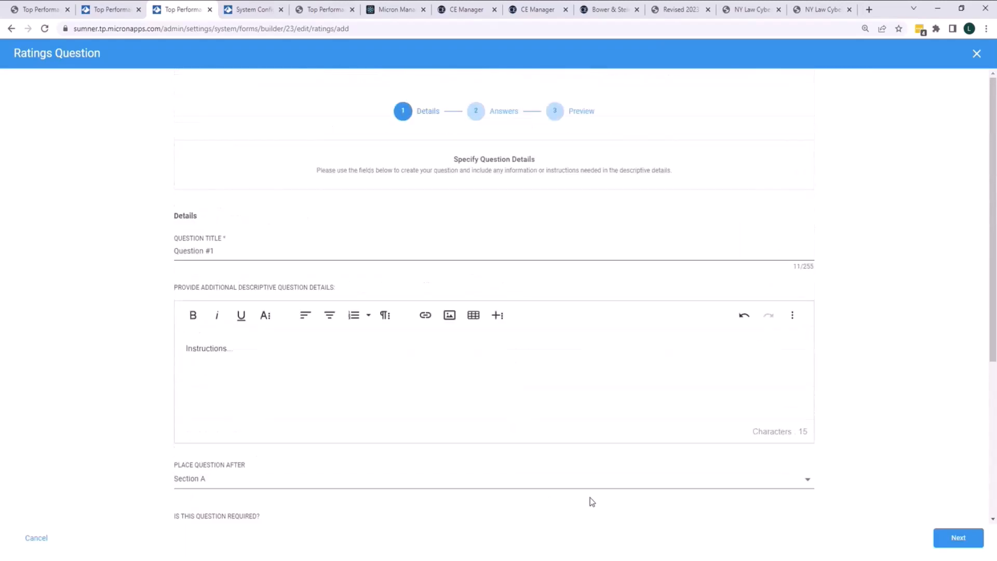
Step: Display the question's answer choices in one row and use the rating type 4 Standard Labels High to Low
{"action": "left_click", "coordinate": [960, 539]}
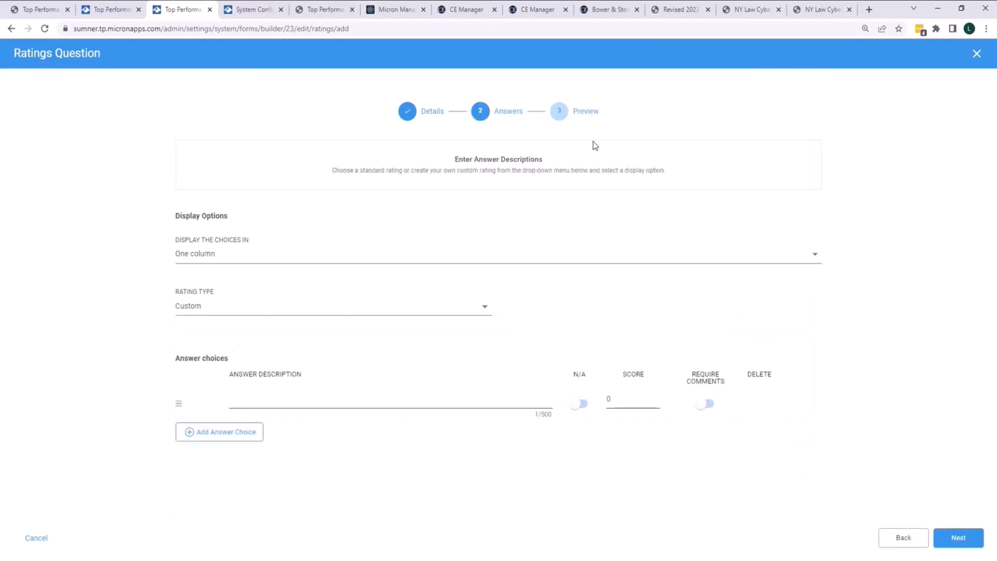
{"action": "left_click", "coordinate": [228, 262]}
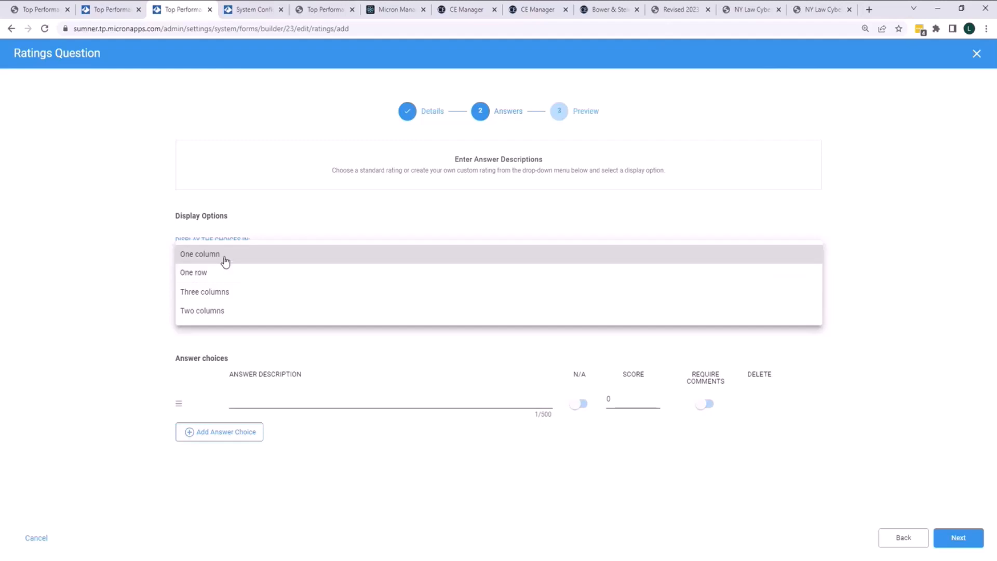
{"action": "left_click", "coordinate": [198, 279]}
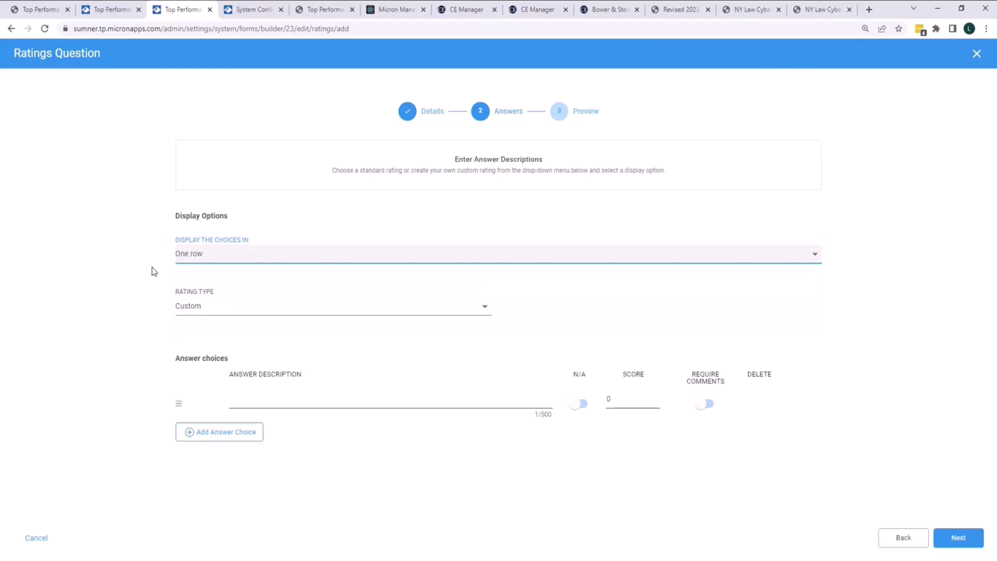
{"action": "left_click", "coordinate": [253, 312]}
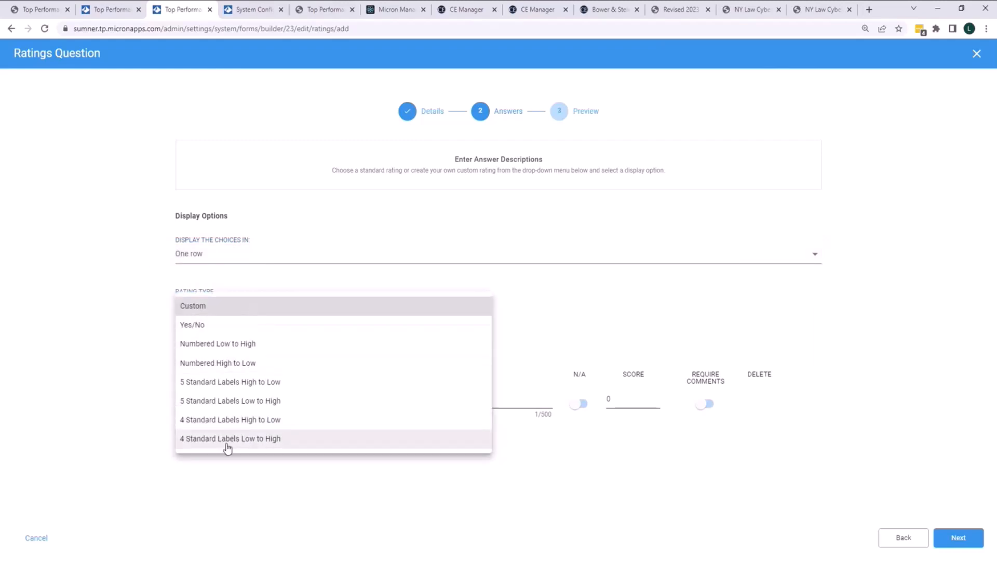
{"action": "left_click", "coordinate": [191, 307]}
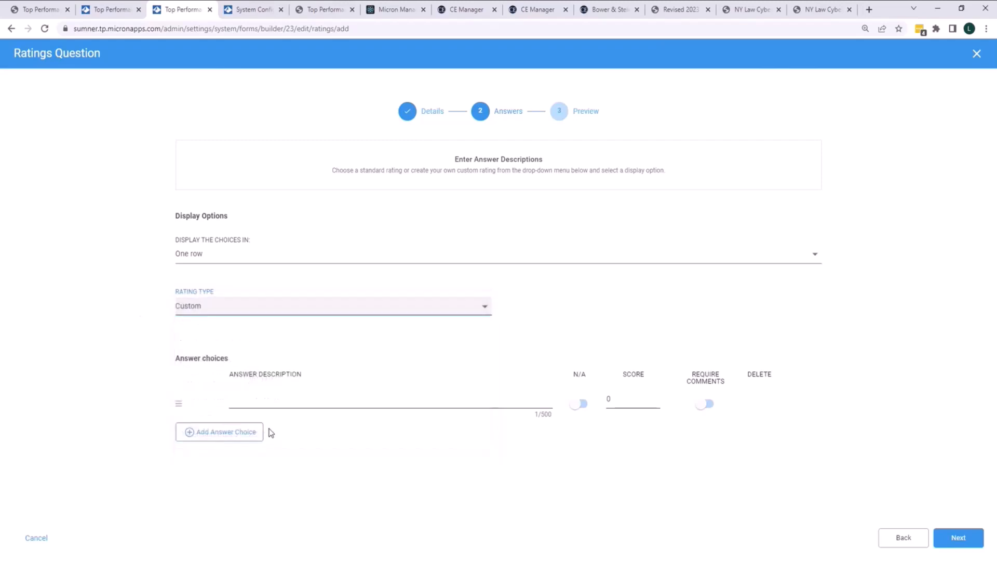
{"action": "left_click", "coordinate": [235, 310]}
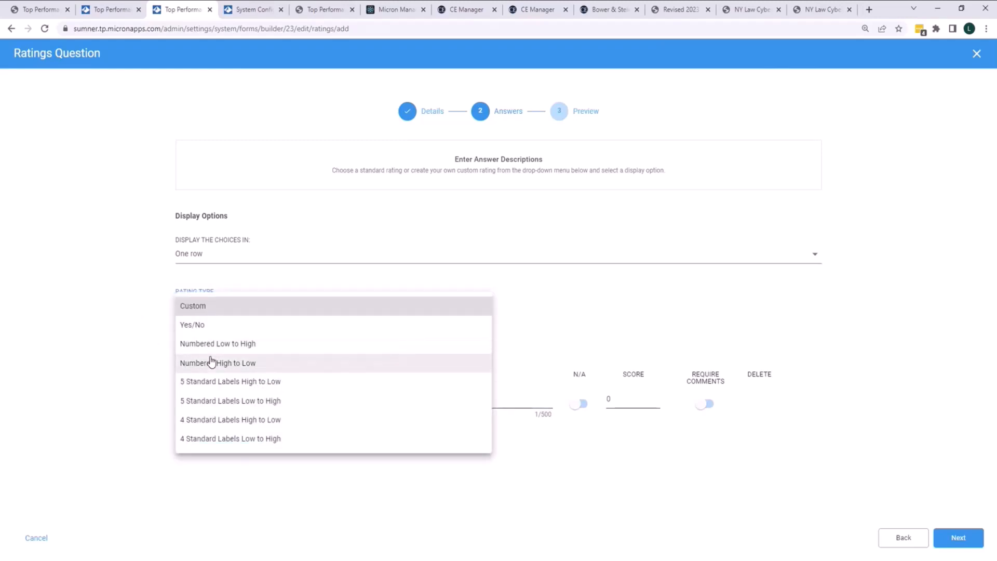
{"action": "left_click", "coordinate": [216, 423]}
{"action": "scroll", "coordinate": [111, 374], "scroll_direction": "down", "scroll_amount": 1}
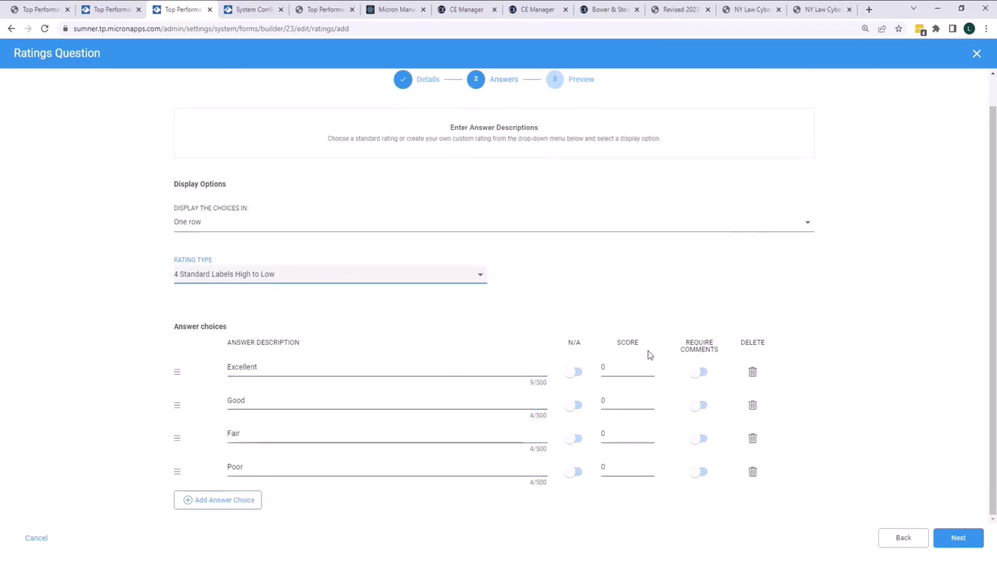
Step: Set the answer scores to 4 for Excellent, 3 for Good, 2 for Fair and 1 for Poor
{"action": "left_click", "coordinate": [610, 366]}
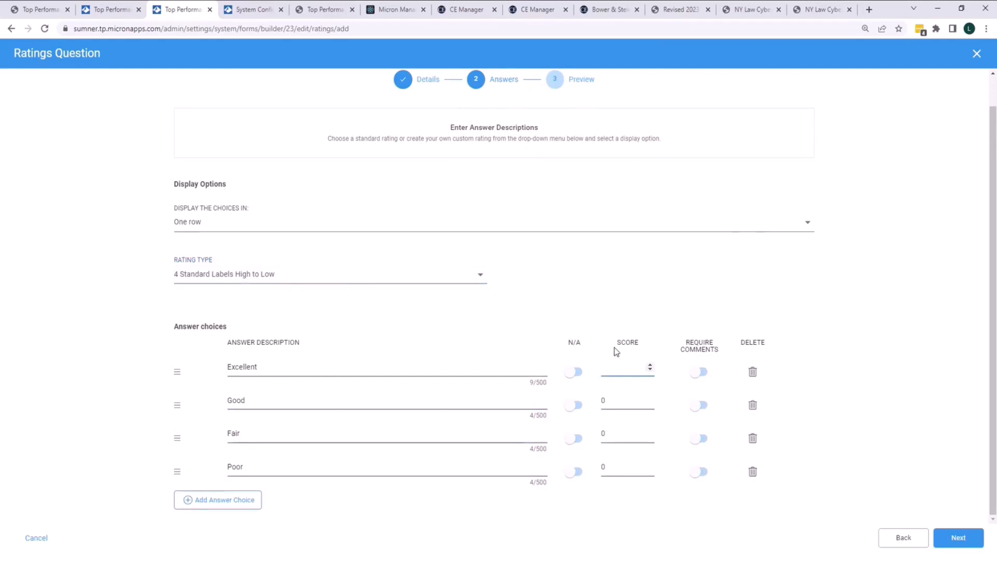
{"action": "type", "text": "4"}
{"action": "left_click", "coordinate": [616, 399]}
{"action": "key", "text": "BackSpace"}
{"action": "type", "text": "3"}
{"action": "left_click", "coordinate": [619, 435]}
{"action": "key", "text": "BackSpace"}
{"action": "type", "text": "2"}
{"action": "left_click", "coordinate": [627, 468]}
{"action": "key", "text": "BackSpace"}
{"action": "type", "text": "1"}
Step: Add a fifth answer choice described as "N/A" and mark it as not applicable
{"action": "left_click", "coordinate": [207, 504]}
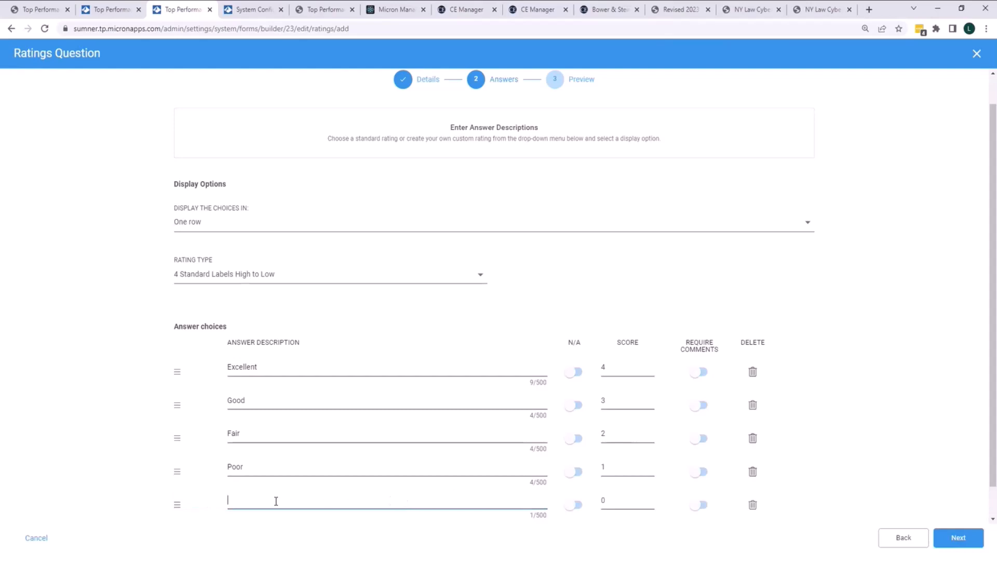
{"action": "type", "text": "N/A"}
{"action": "left_click", "coordinate": [572, 505]}
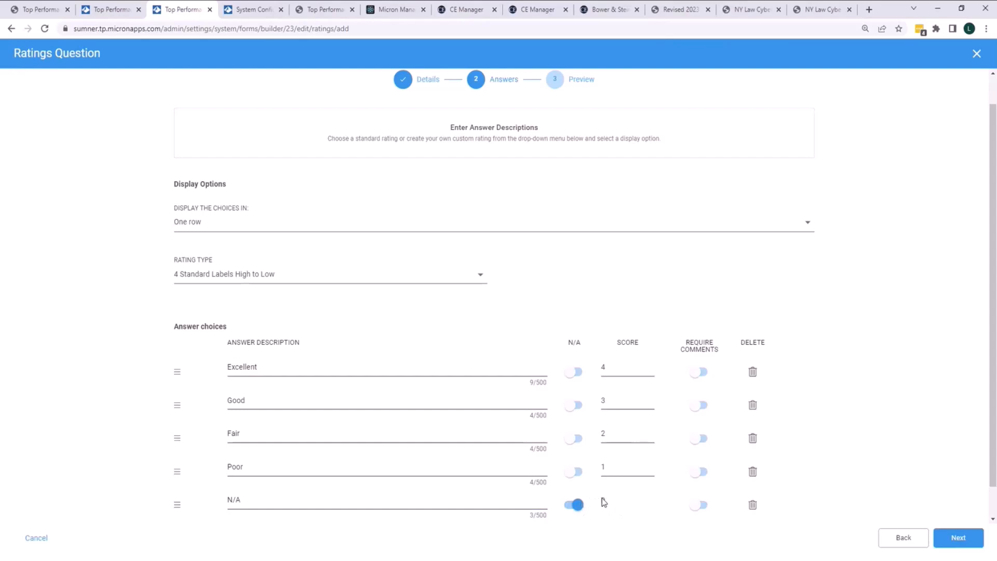
{"action": "scroll", "coordinate": [610, 512], "scroll_direction": "down", "scroll_amount": 1}
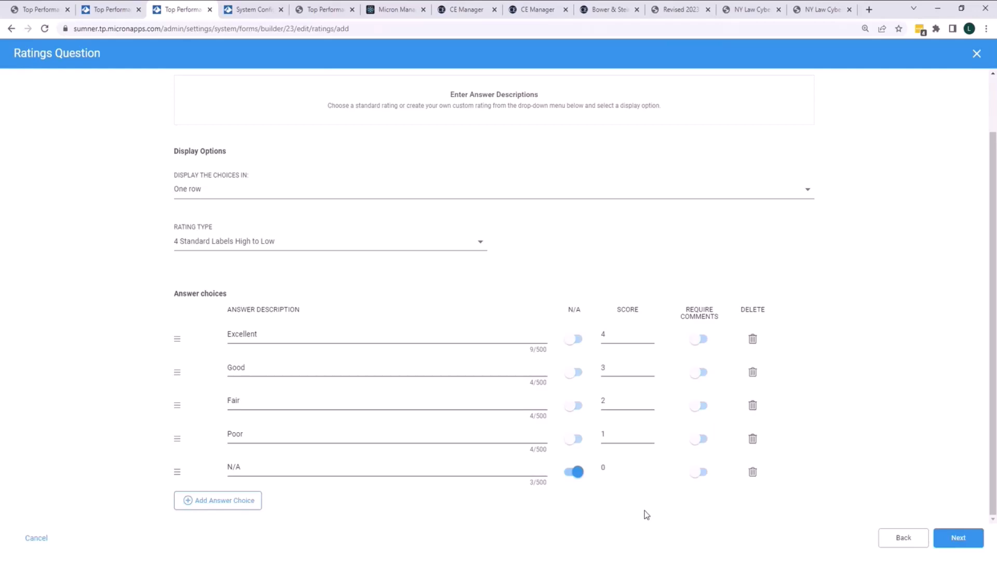
Step: Require comments for the Excellent and Poor answers, and finish adding the rating question to the form
{"action": "left_click", "coordinate": [698, 339]}
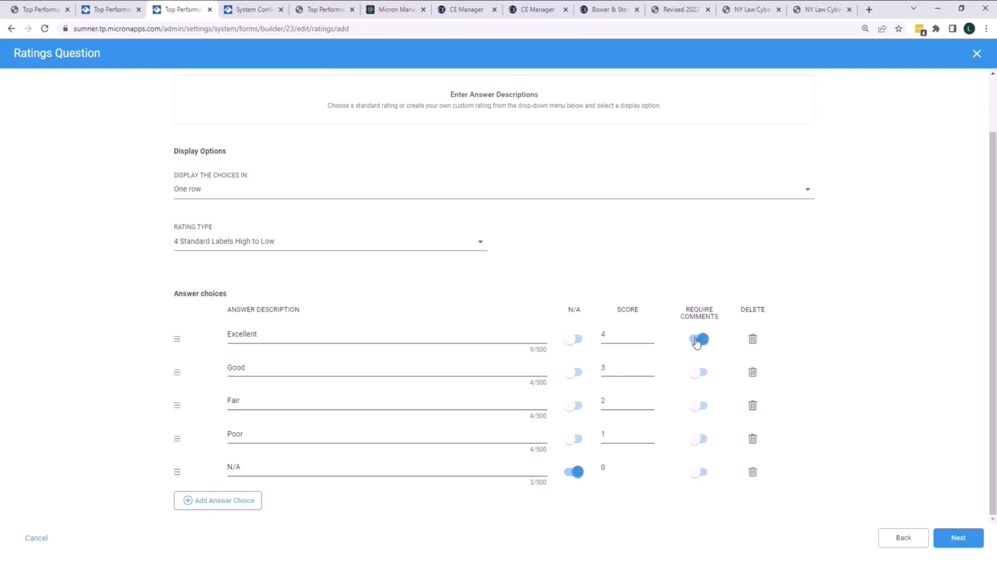
{"action": "left_click", "coordinate": [697, 439]}
{"action": "left_click", "coordinate": [951, 538]}
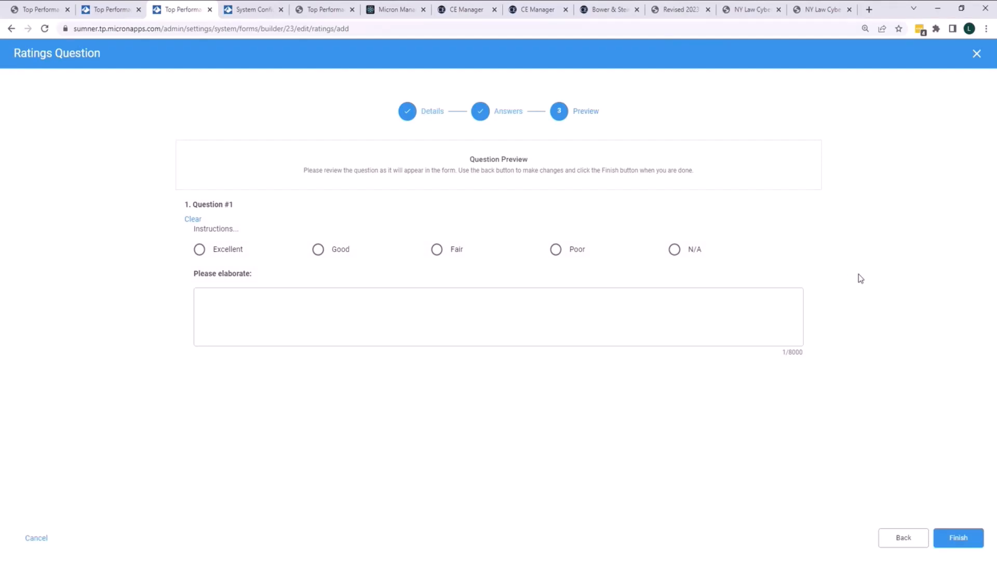
{"action": "left_click", "coordinate": [973, 540]}
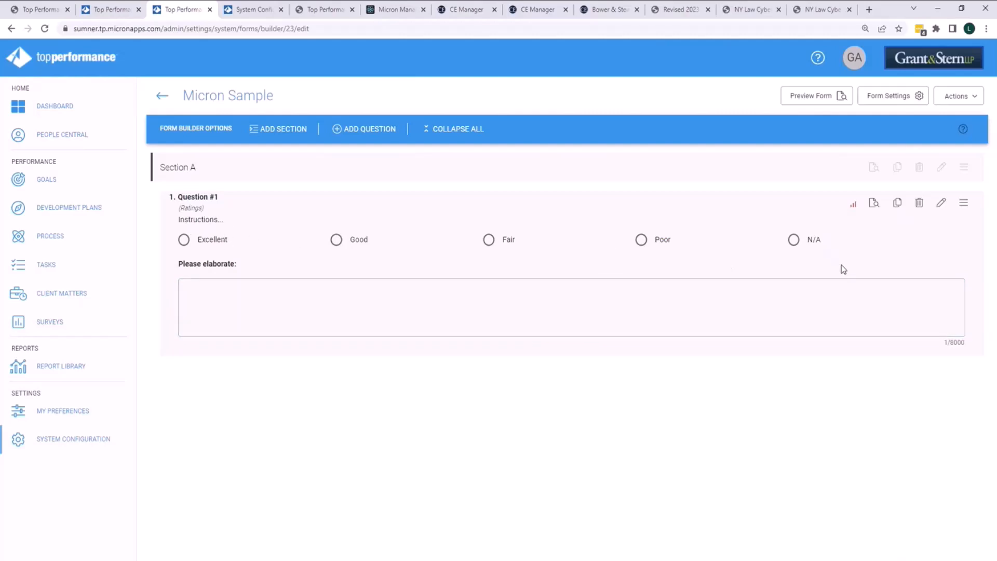
Step: Duplicate Question #1, retitle the copy "Question #2", and save it with the same answer choices
{"action": "left_click", "coordinate": [897, 206]}
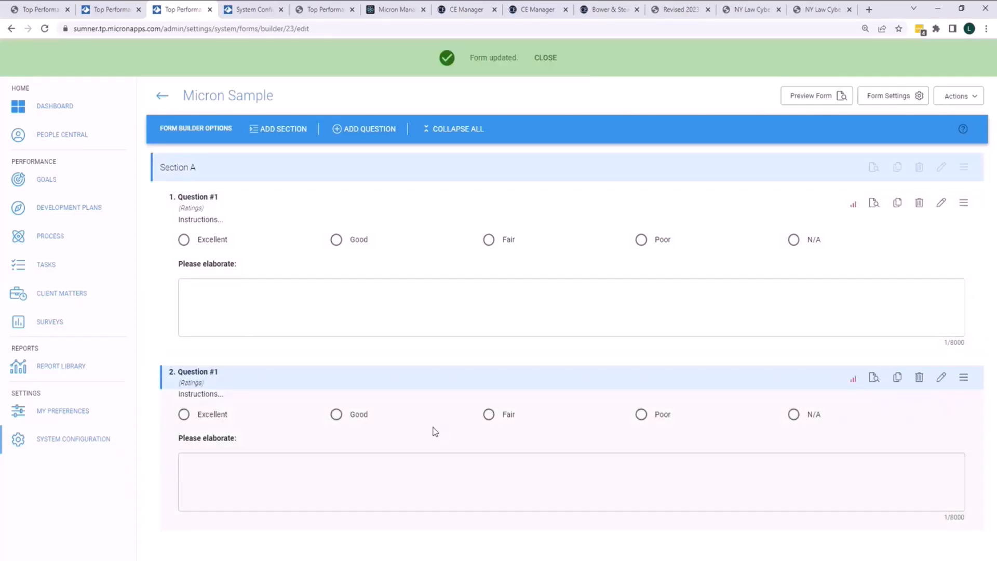
{"action": "left_click", "coordinate": [940, 379]}
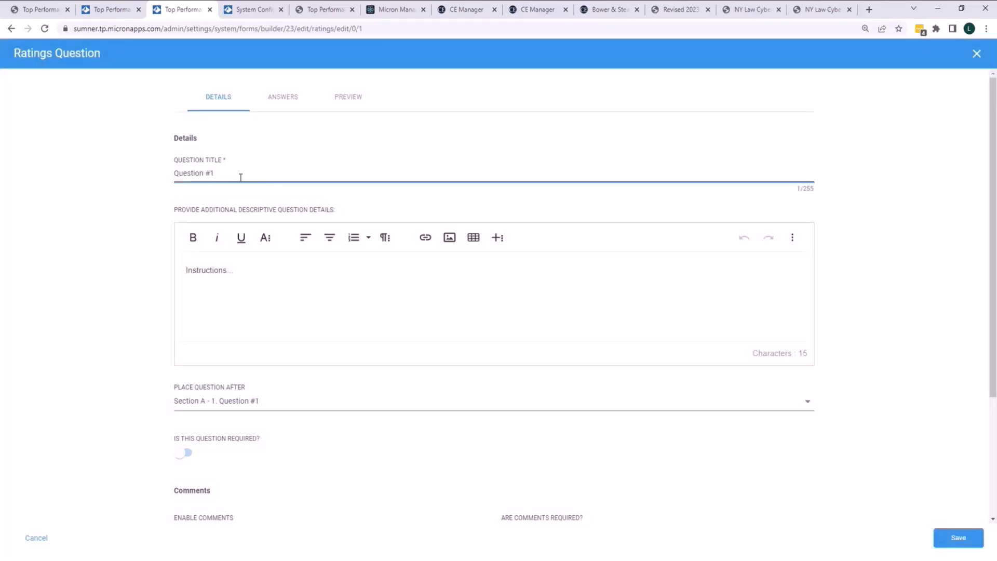
{"action": "key", "text": "BackSpace"}
{"action": "type", "text": "2"}
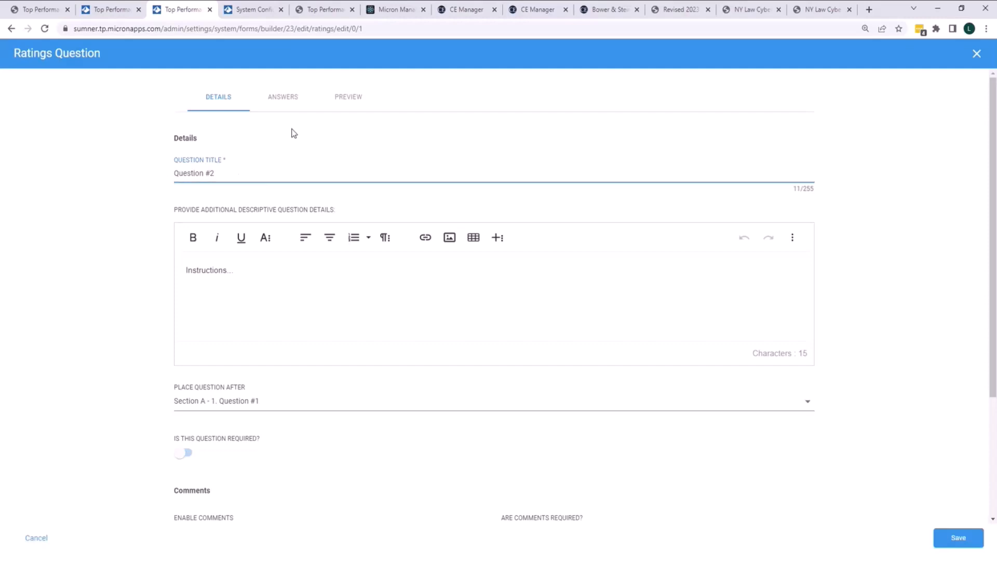
{"action": "left_click", "coordinate": [295, 101]}
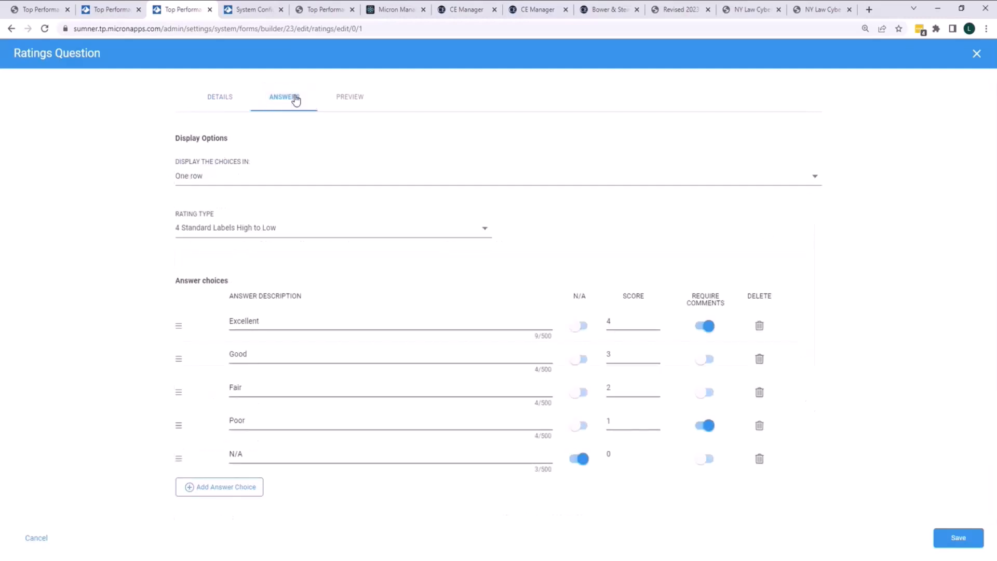
{"action": "left_click", "coordinate": [966, 538]}
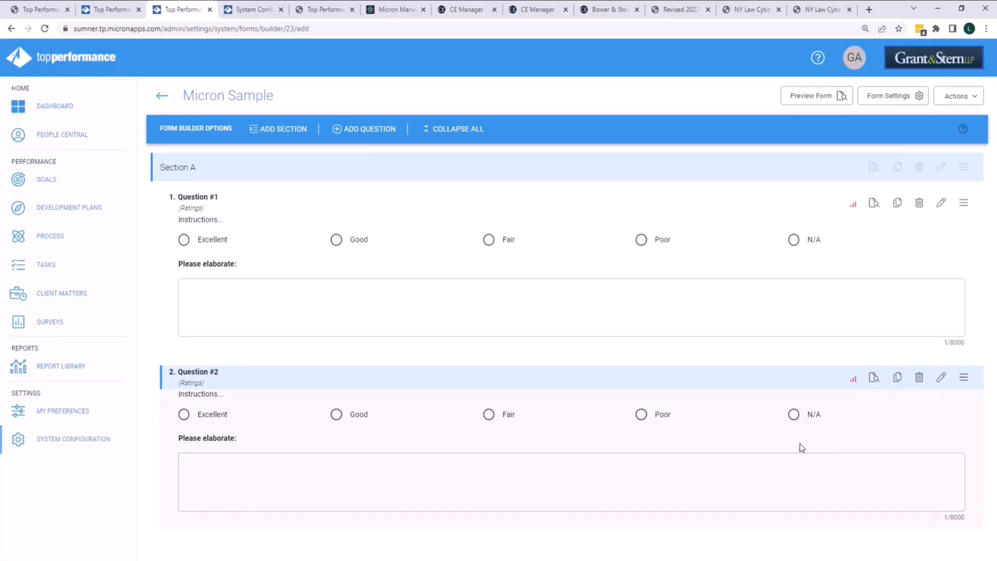
Step: Preview the Micron Sample form with its ratings text, Section A and both questions, and return to the builder
{"action": "left_click", "coordinate": [819, 101]}
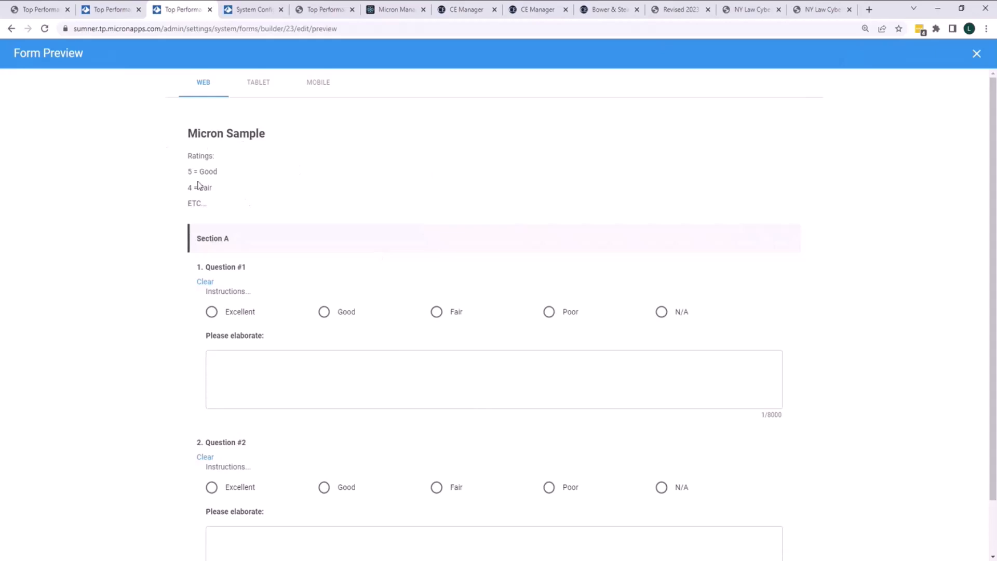
{"action": "scroll", "coordinate": [247, 305], "scroll_direction": "down", "scroll_amount": 2}
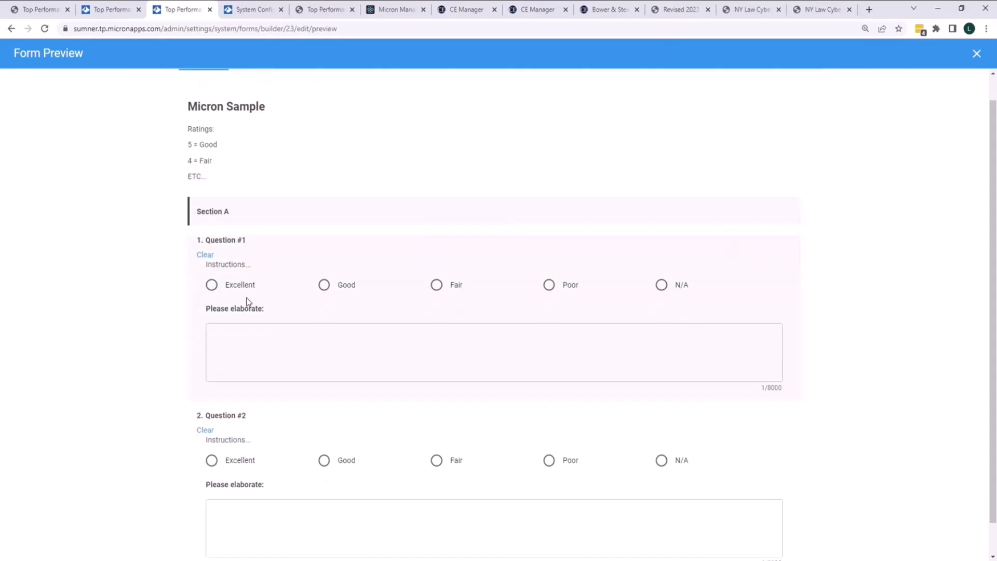
{"action": "key", "text": "Escape"}
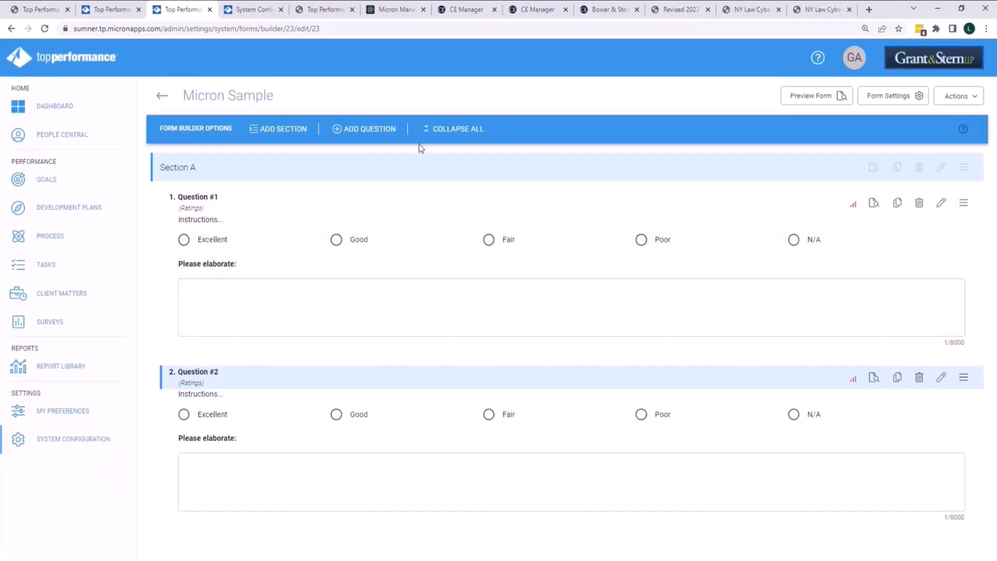
Step: Start a new essay question for the form and title it "Essay Question"
{"action": "left_click", "coordinate": [370, 132]}
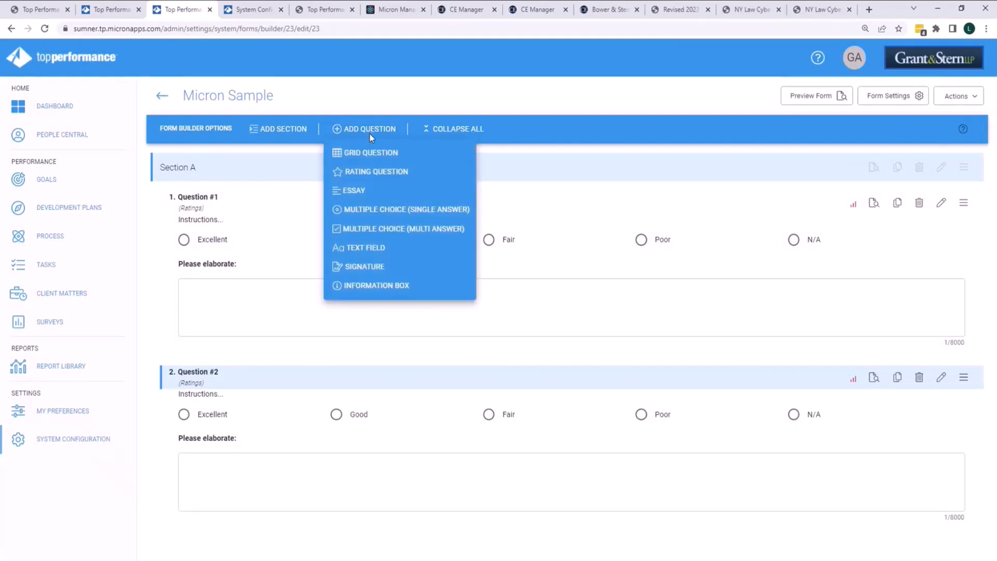
{"action": "left_click", "coordinate": [359, 191]}
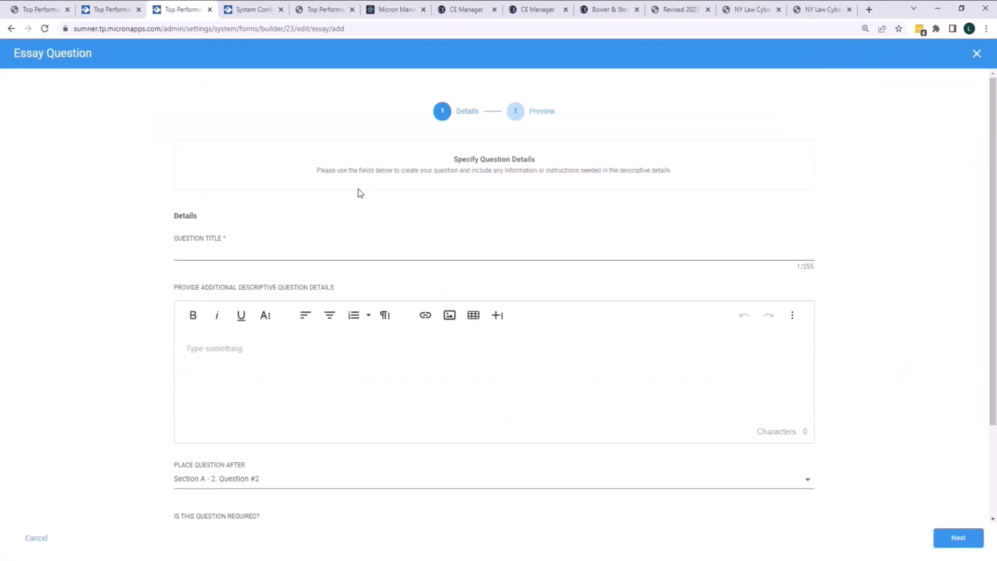
{"action": "left_click", "coordinate": [212, 247]}
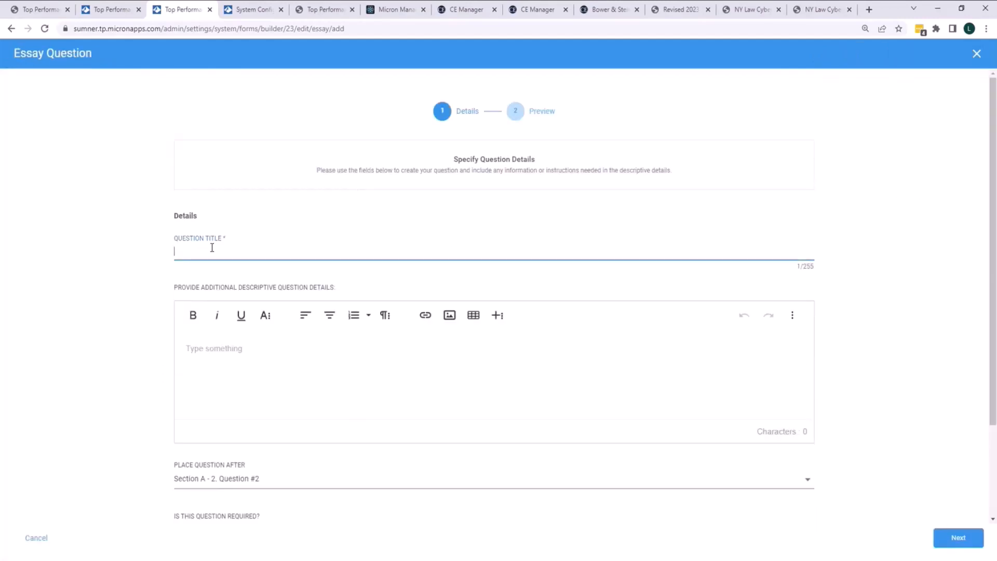
{"action": "type", "text": "Essay Question"}
Step: Place the essay question directly after the Section A heading, make it required, and finish adding it to the form
{"action": "scroll", "coordinate": [288, 313], "scroll_direction": "down", "scroll_amount": 1}
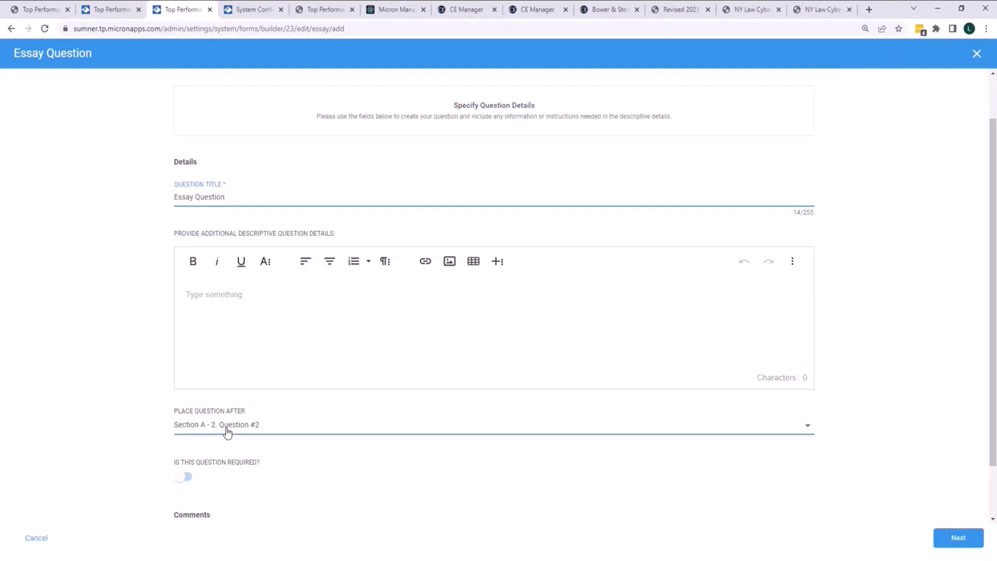
{"action": "left_click", "coordinate": [226, 431]}
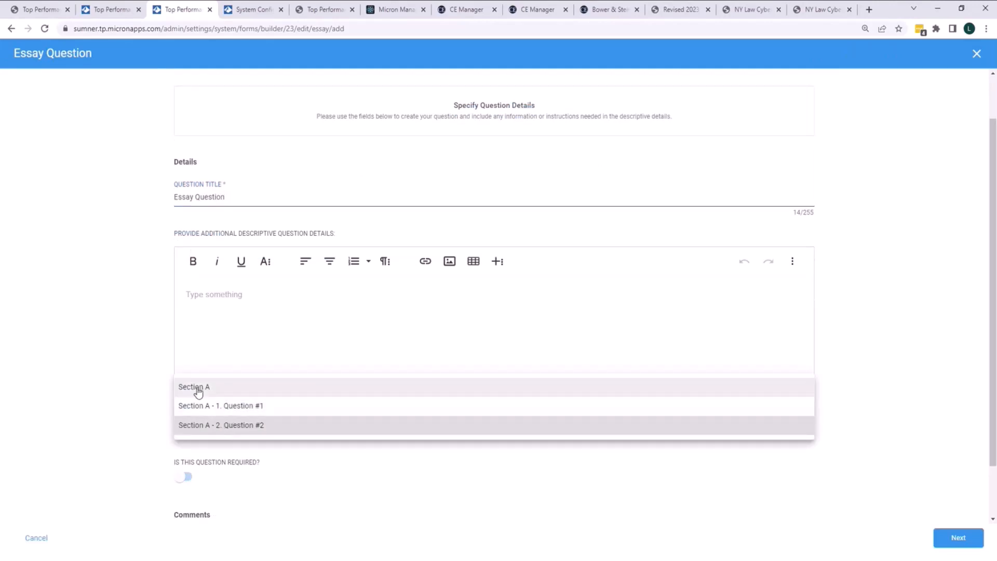
{"action": "left_click", "coordinate": [197, 388]}
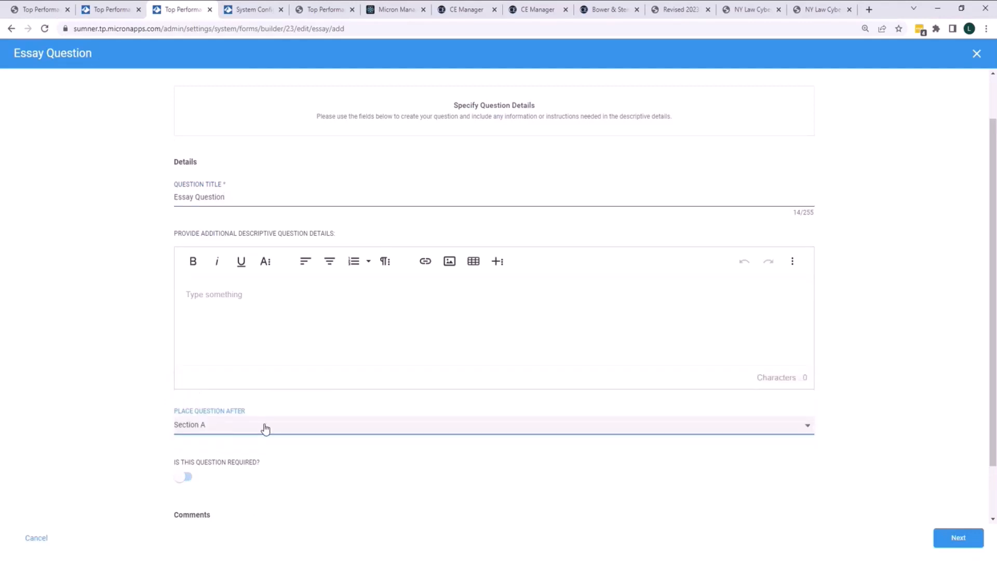
{"action": "scroll", "coordinate": [732, 463], "scroll_direction": "down", "scroll_amount": 2}
{"action": "left_click", "coordinate": [218, 420]}
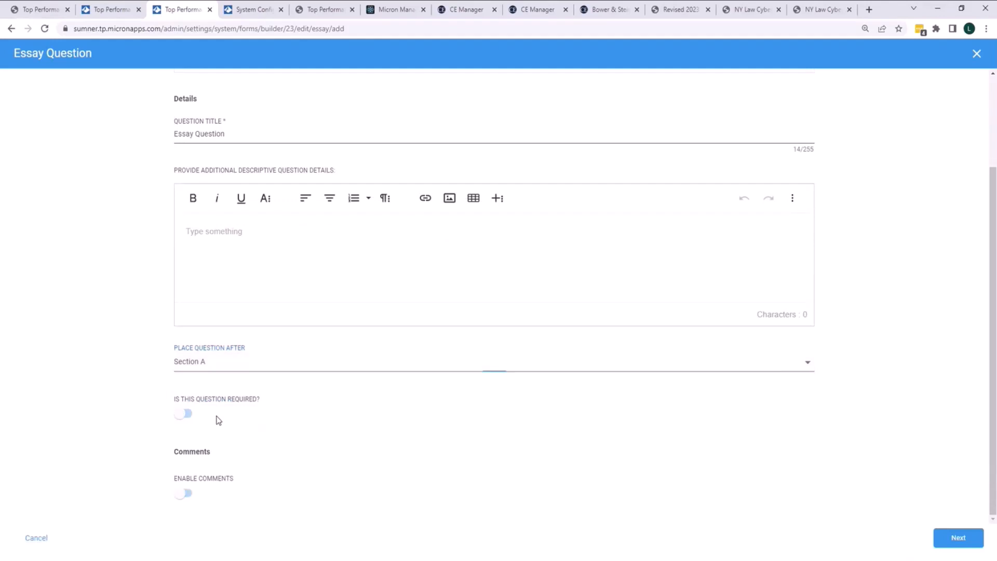
{"action": "left_click", "coordinate": [944, 541]}
{"action": "left_click", "coordinate": [957, 537]}
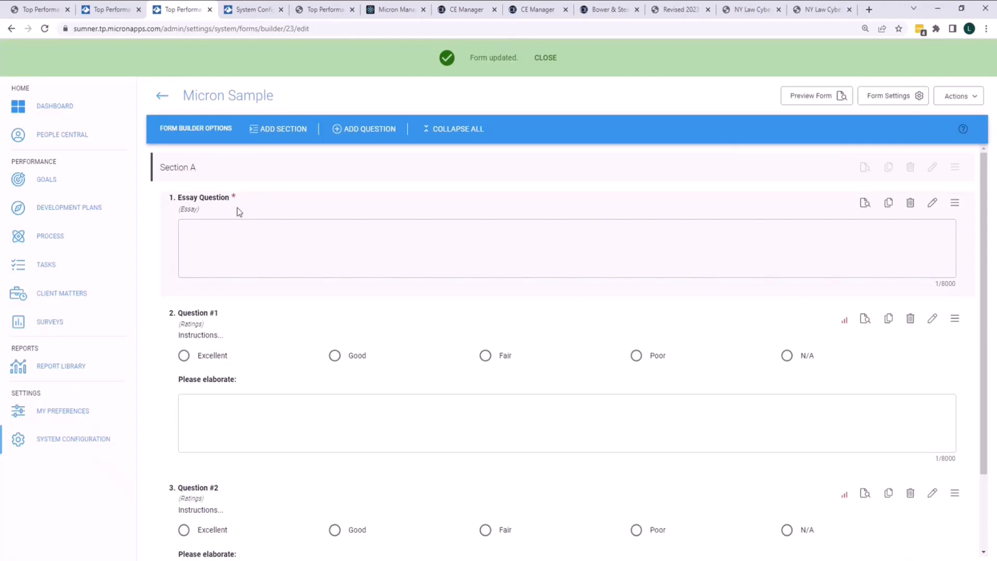
Step: Start a new information box for the form and title it "Associate Details"
{"action": "scroll", "coordinate": [284, 426], "scroll_direction": "down", "scroll_amount": 3}
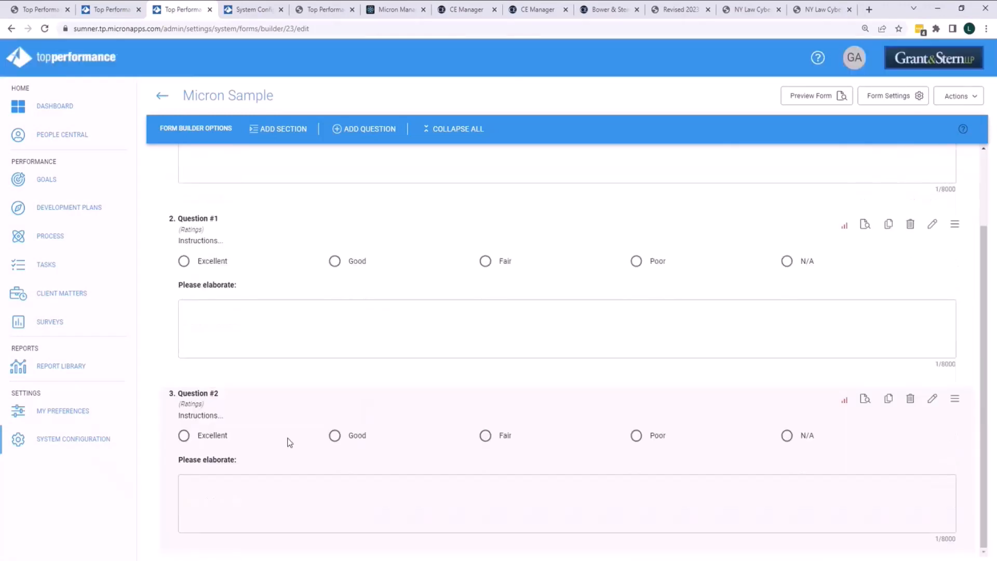
{"action": "scroll", "coordinate": [289, 440], "scroll_direction": "up", "scroll_amount": 3}
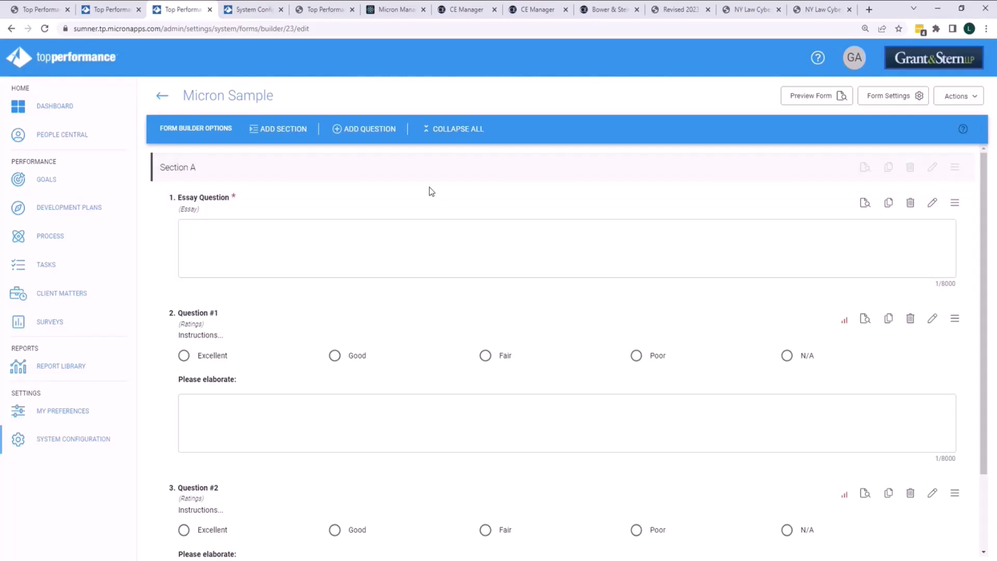
{"action": "left_click", "coordinate": [376, 129]}
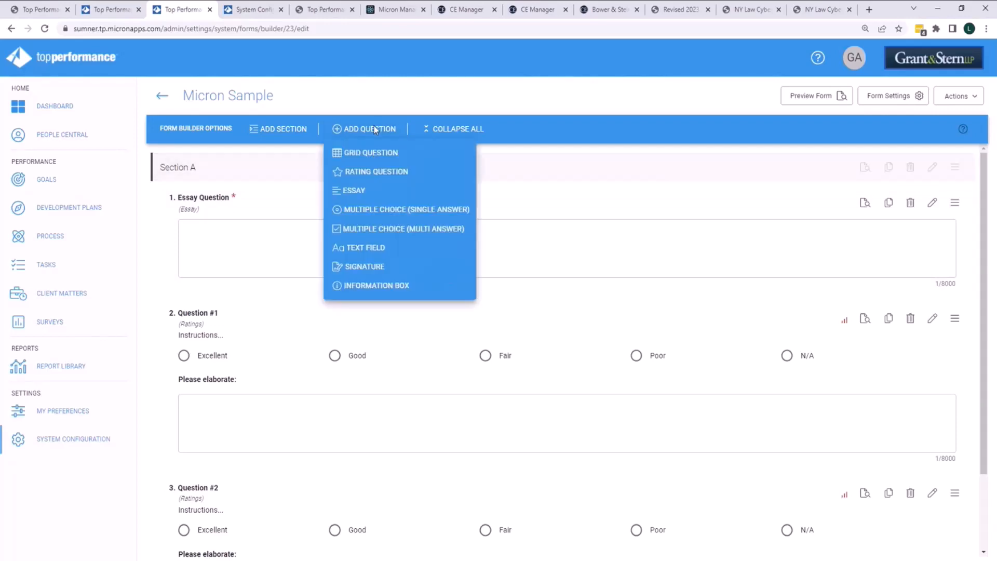
{"action": "left_click", "coordinate": [377, 288]}
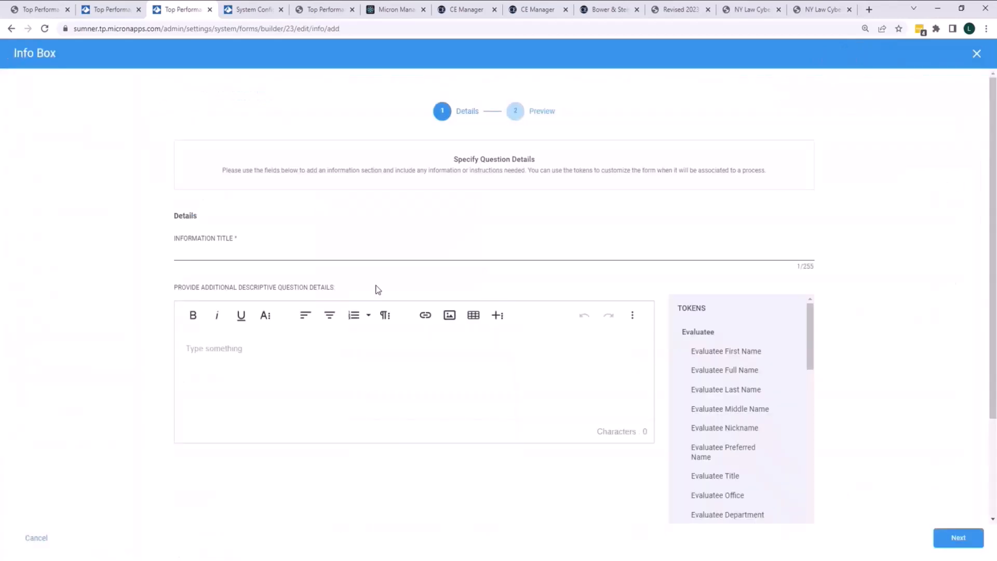
{"action": "scroll", "coordinate": [772, 383], "scroll_direction": "down", "scroll_amount": 5}
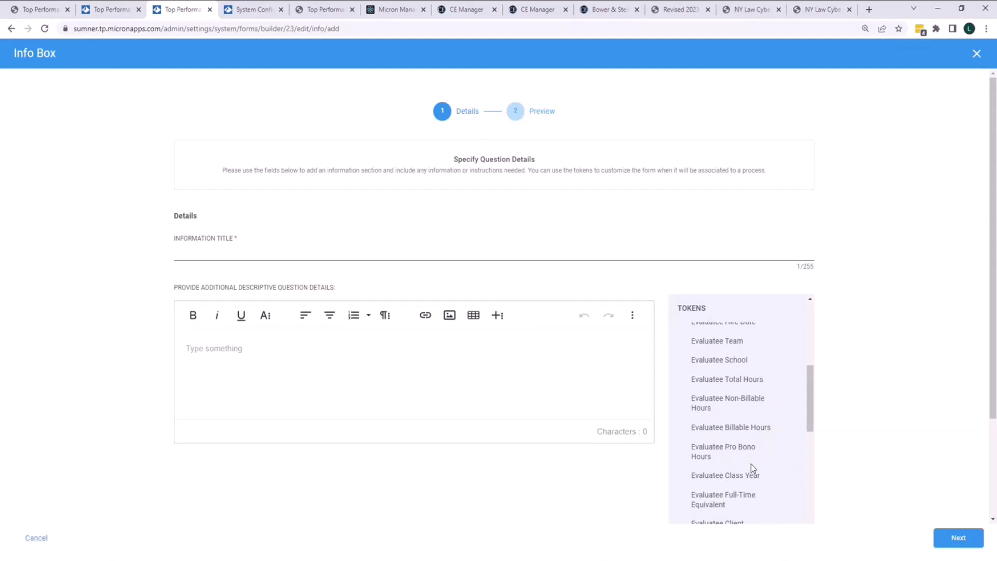
{"action": "left_click", "coordinate": [208, 254]}
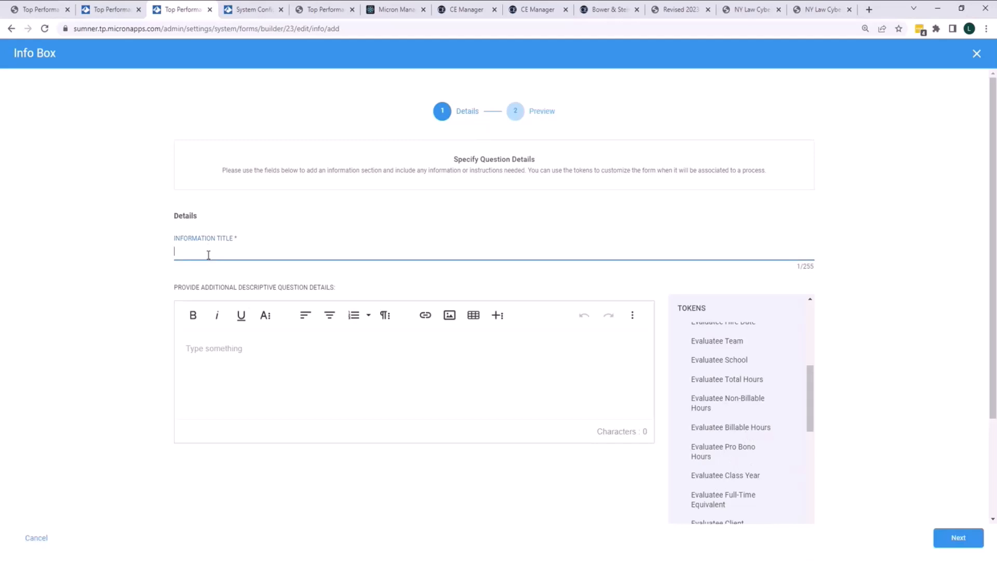
{"action": "type", "text": "Associate Details"}
Step: Fill the descriptive details with "Billable Hours:", "Non-Billable Hours:" and "Pro-Bono Hours:" lines, each followed by its matching evaluatee hours token
{"action": "left_click", "coordinate": [222, 347]}
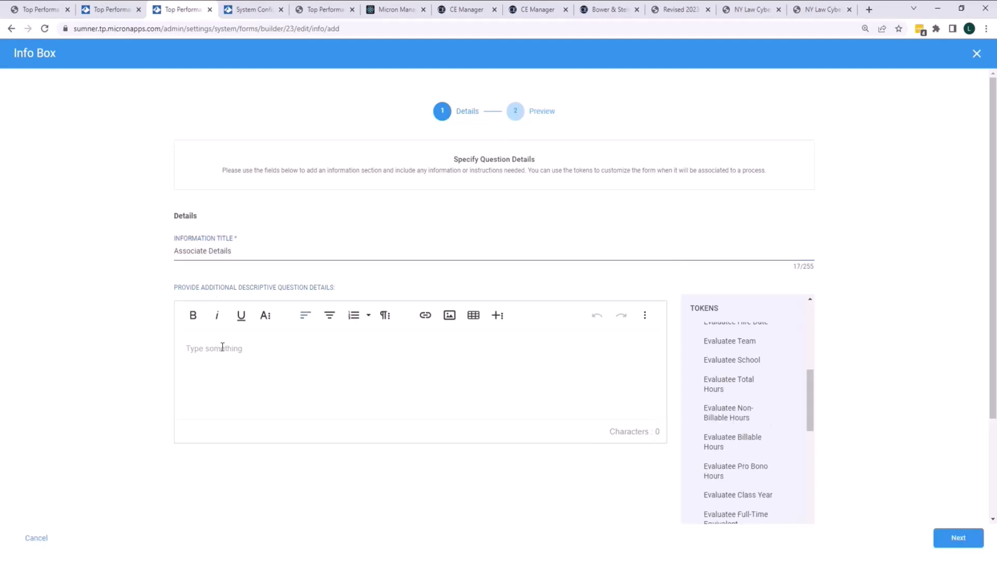
{"action": "type", "text": "Billable Hours:"}
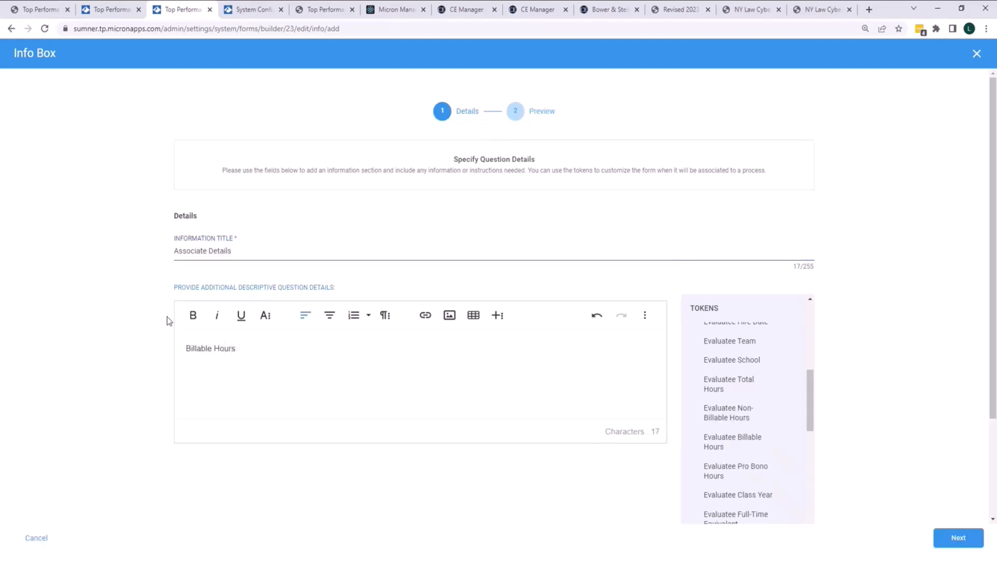
{"action": "left_click", "coordinate": [723, 445]}
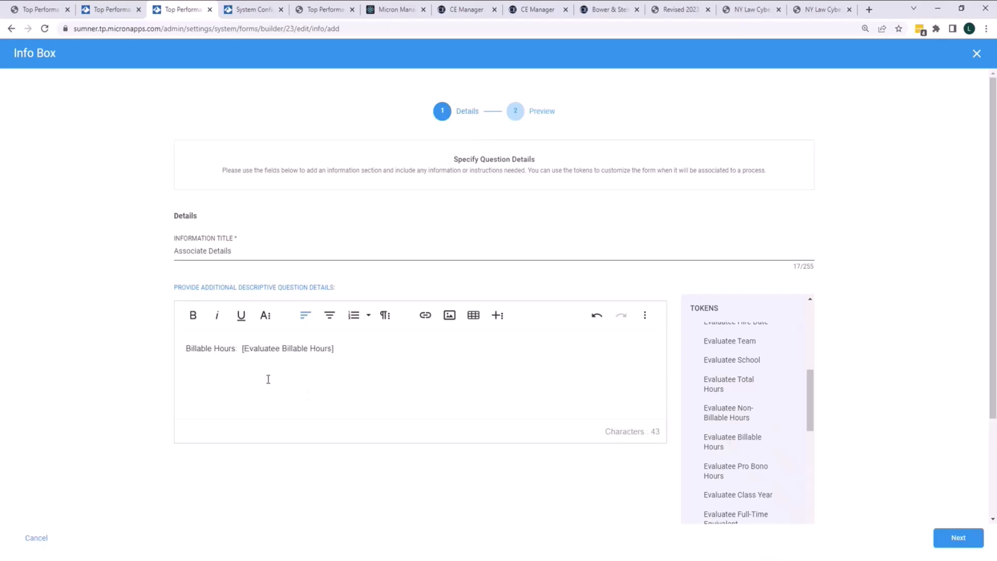
{"action": "key", "text": "BackSpace"}
{"action": "type", "text": "Non-Billable Hours: [Evaluatee Non-Billable Hours"}
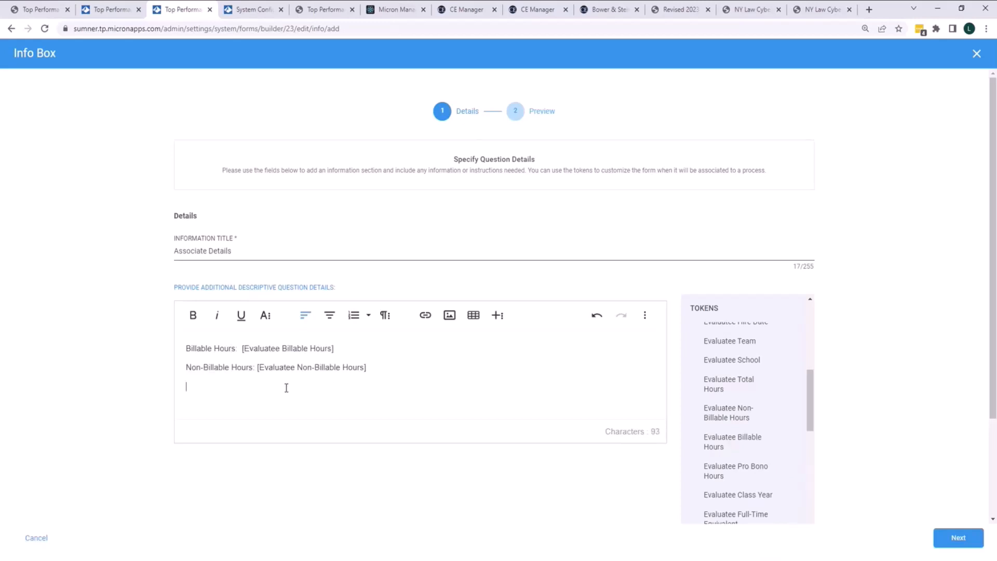
{"action": "key", "text": "Return"}
{"action": "type", "text": "Pro-Bono Hours:"}
{"action": "left_click", "coordinate": [732, 475]}
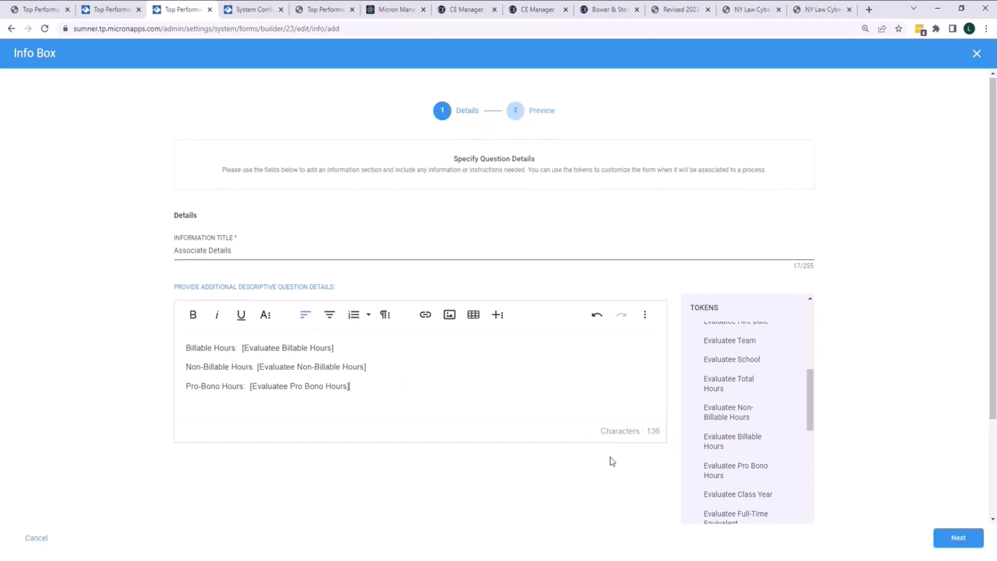
Step: Place the Associate Details information box directly after the Section A heading and finish adding it to the form
{"action": "scroll", "coordinate": [609, 460], "scroll_direction": "down", "scroll_amount": 3}
{"action": "left_click", "coordinate": [261, 487]}
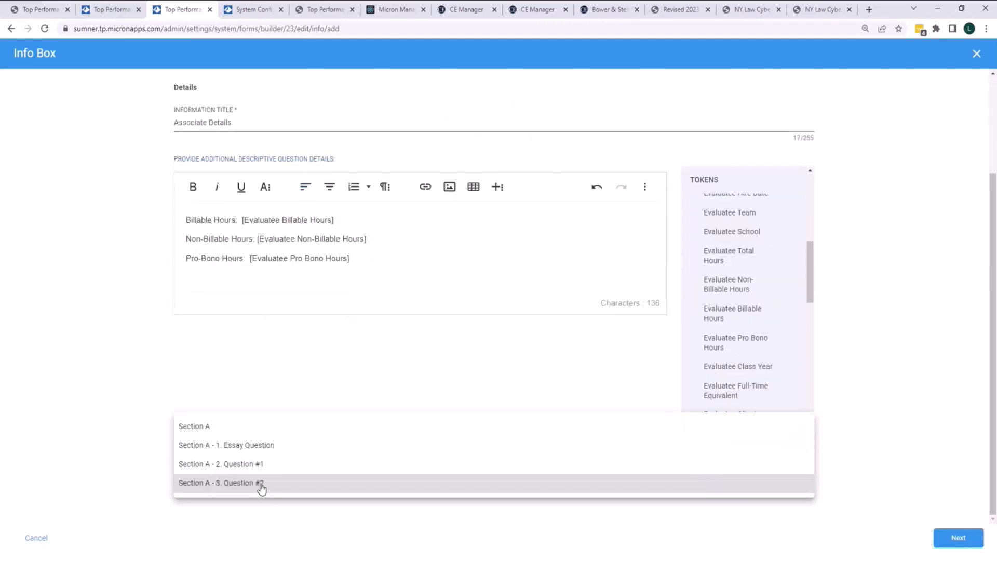
{"action": "left_click", "coordinate": [195, 427]}
{"action": "scroll", "coordinate": [339, 403], "scroll_direction": "up", "scroll_amount": 3}
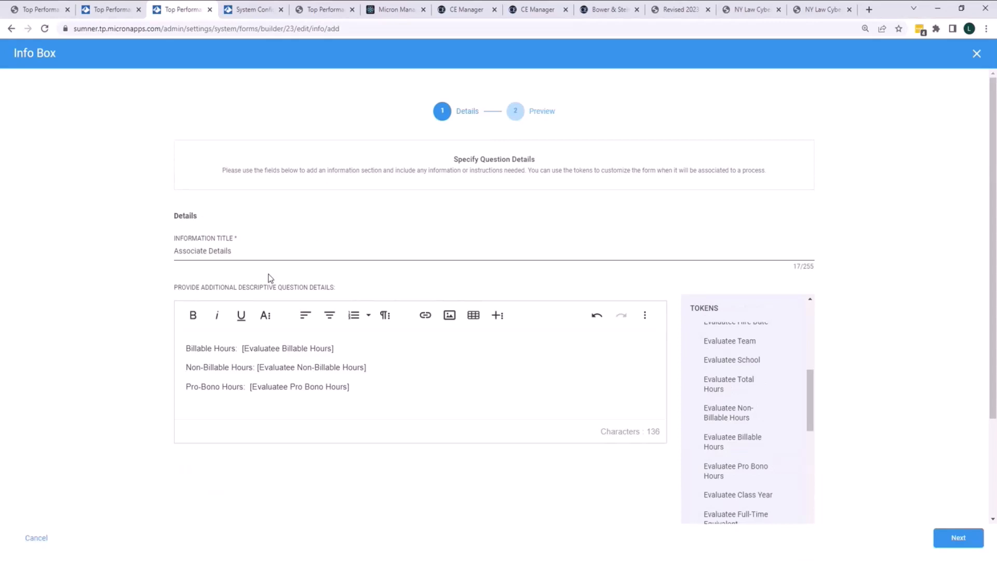
{"action": "left_click", "coordinate": [960, 539]}
{"action": "left_click", "coordinate": [961, 538]}
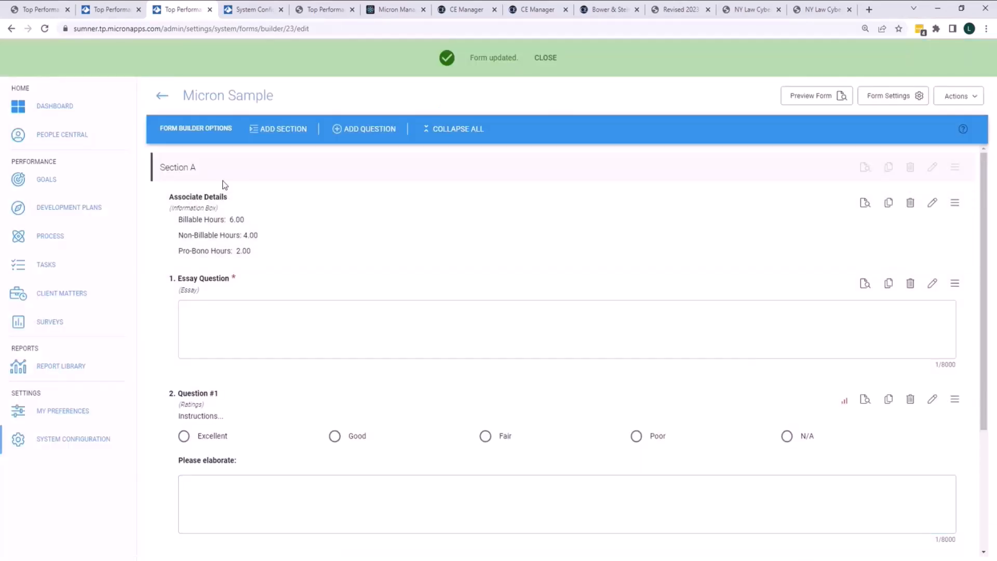
Step: Review the questions in the builder and open the web preview of the Micron Sample form
{"action": "scroll", "coordinate": [233, 445], "scroll_direction": "down", "scroll_amount": 3}
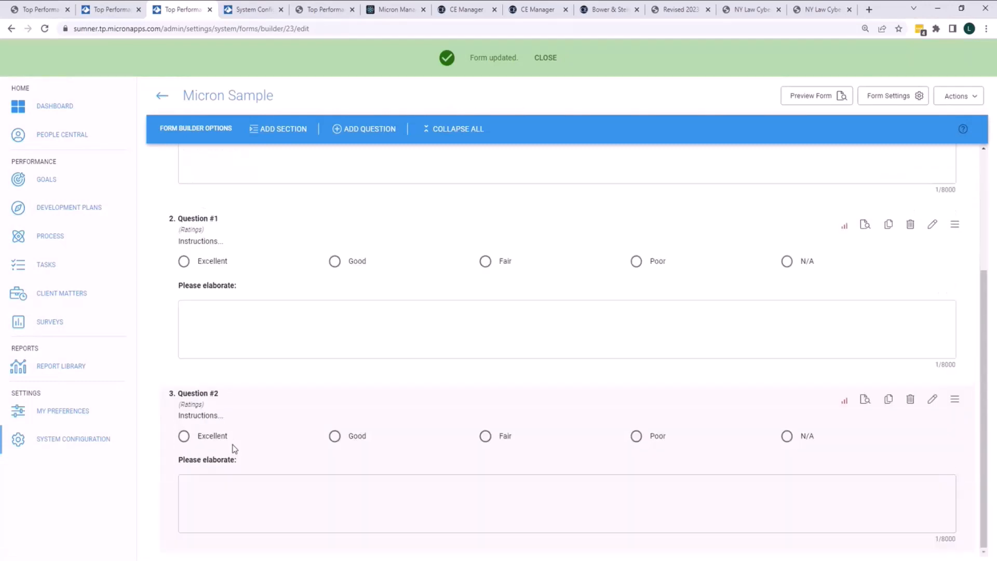
{"action": "scroll", "coordinate": [233, 447], "scroll_direction": "up", "scroll_amount": 3}
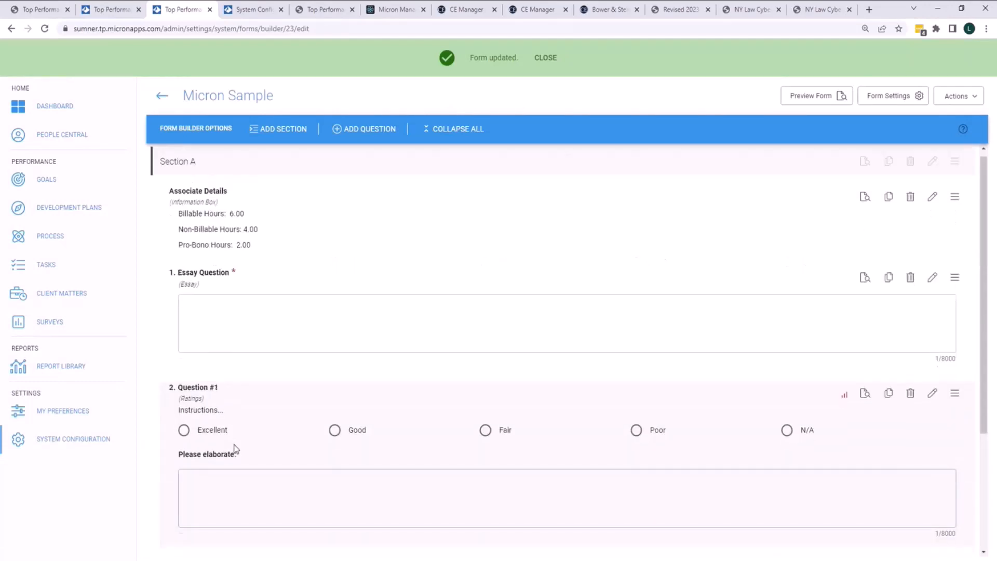
{"action": "left_click", "coordinate": [816, 98]}
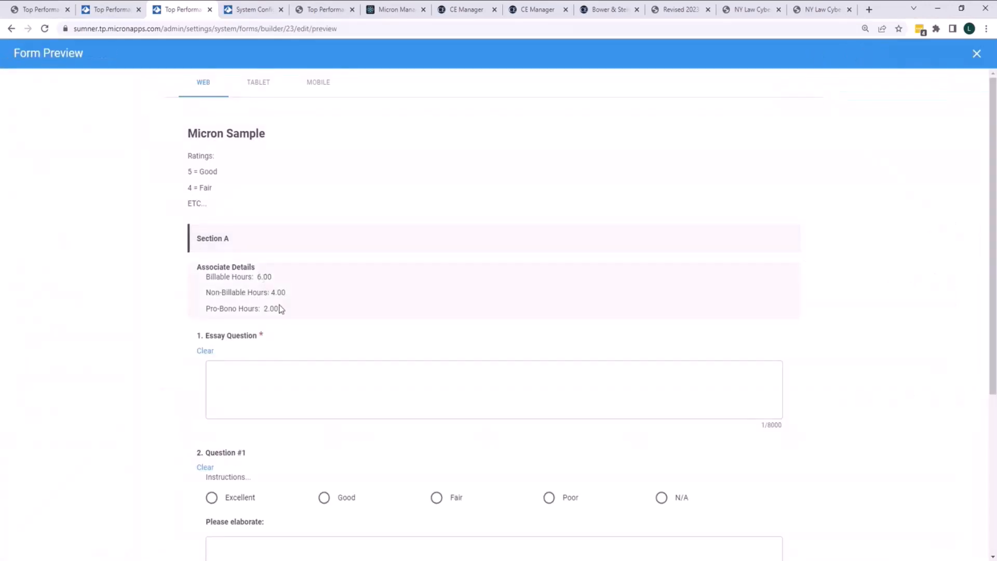